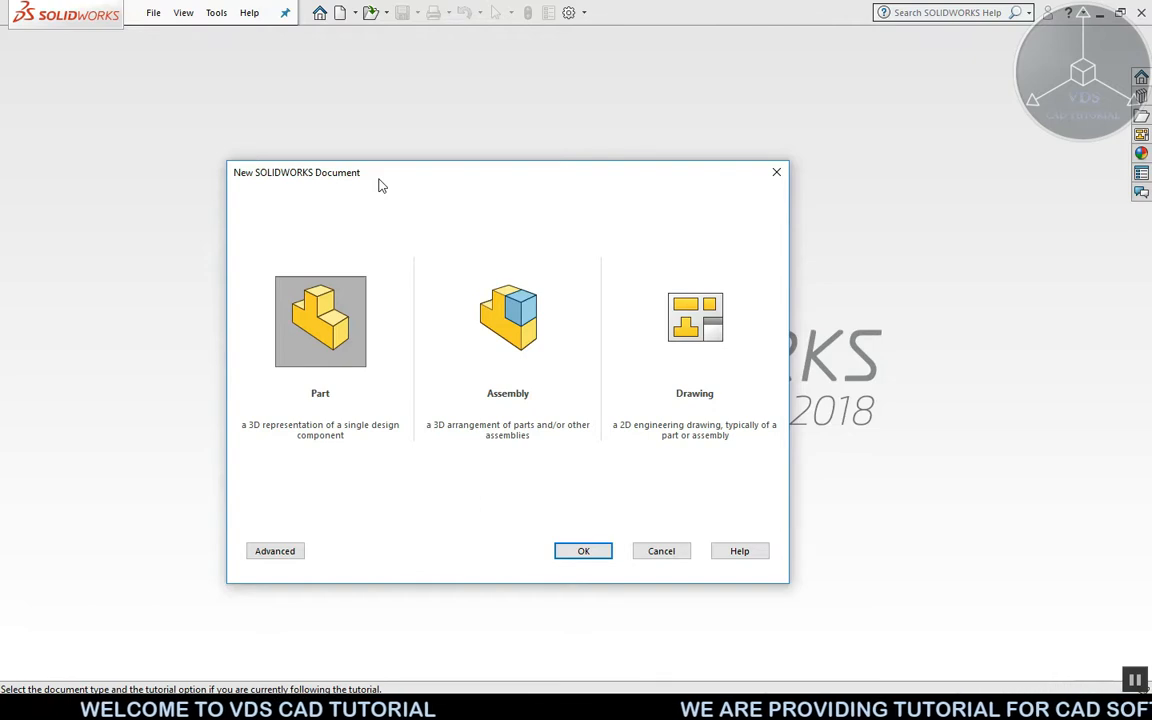
# Create a new part document.
pyautogui.moveTo(363, 180); pyautogui.dragTo(437, 180)
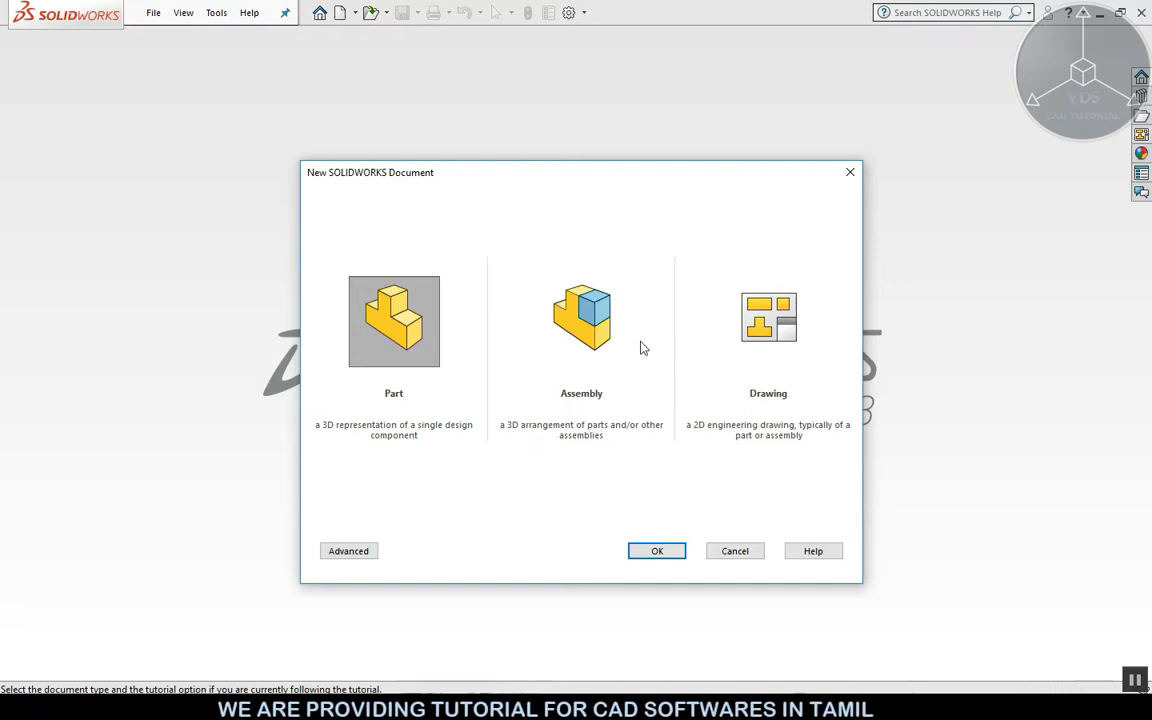
pyautogui.click(660, 553)
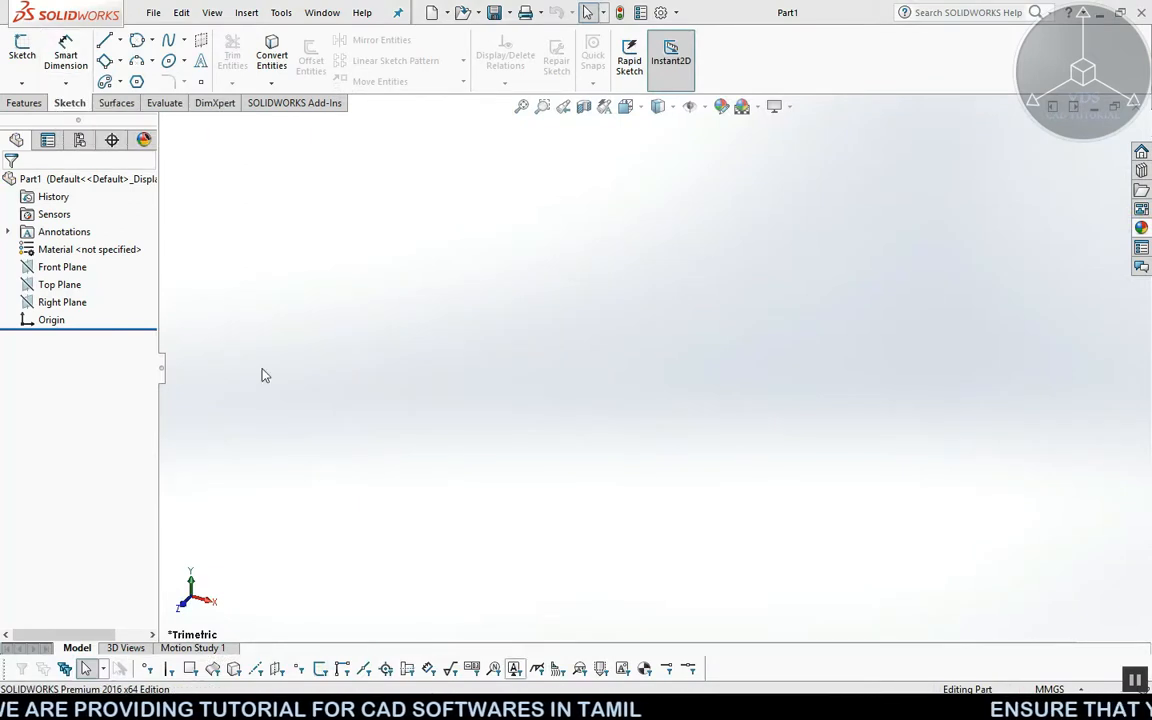
pyautogui.click(20, 104)
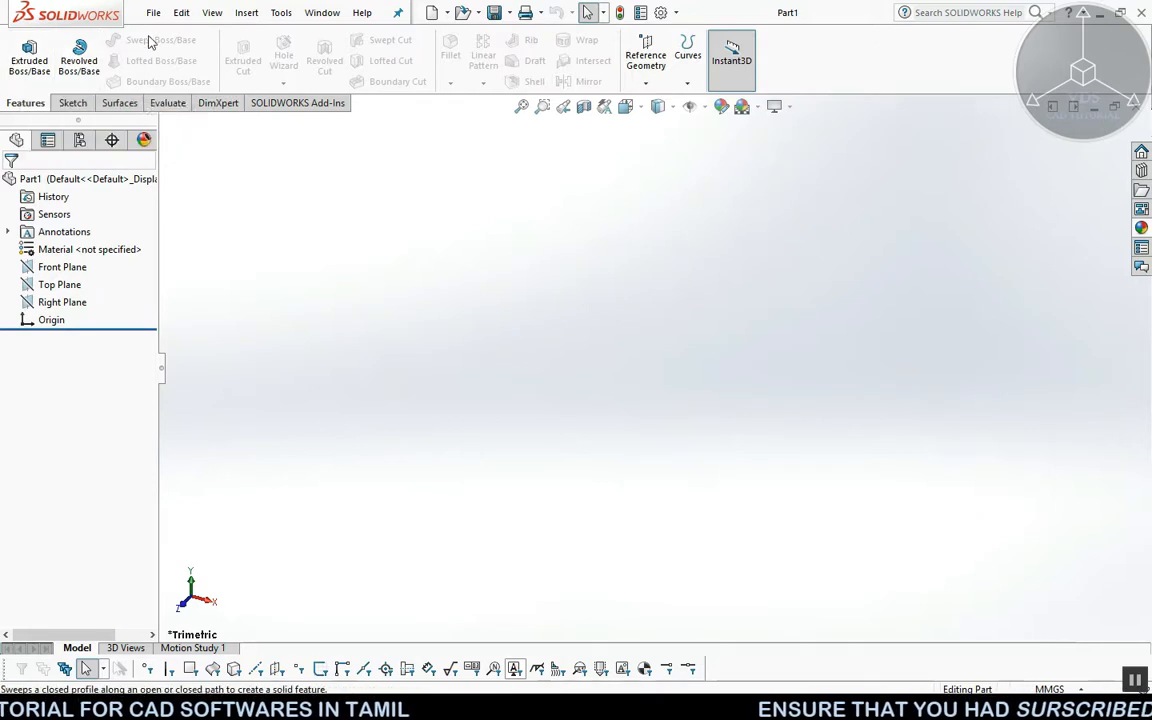
pyautogui.click(70, 104)
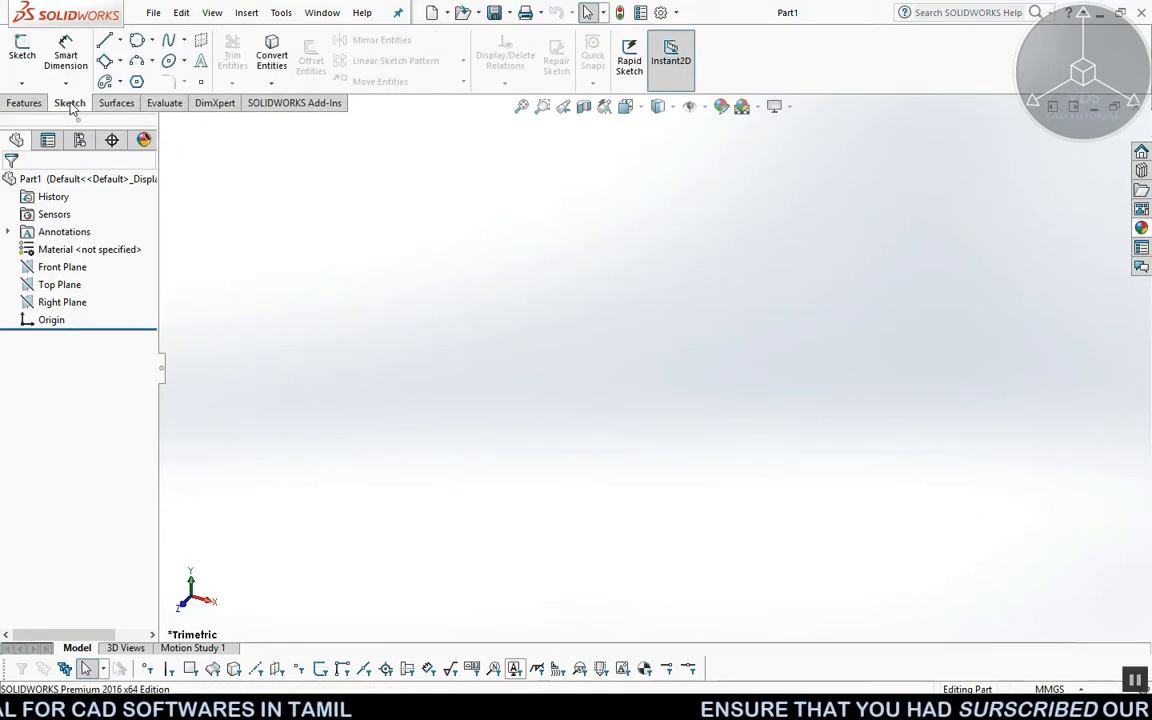
pyautogui.click(128, 106)
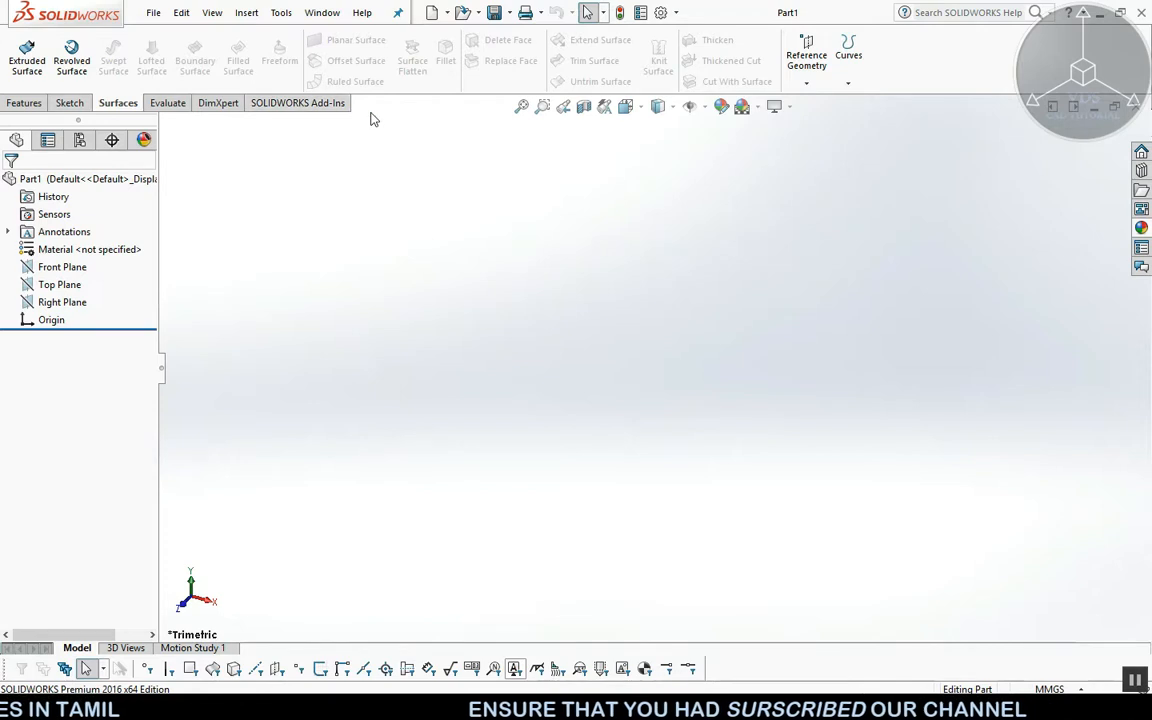
# Add the Sheet Metal tool set to the CommandManager and remove the SOLIDWORKS Add-Ins set.
pyautogui.rightClick(293, 108)
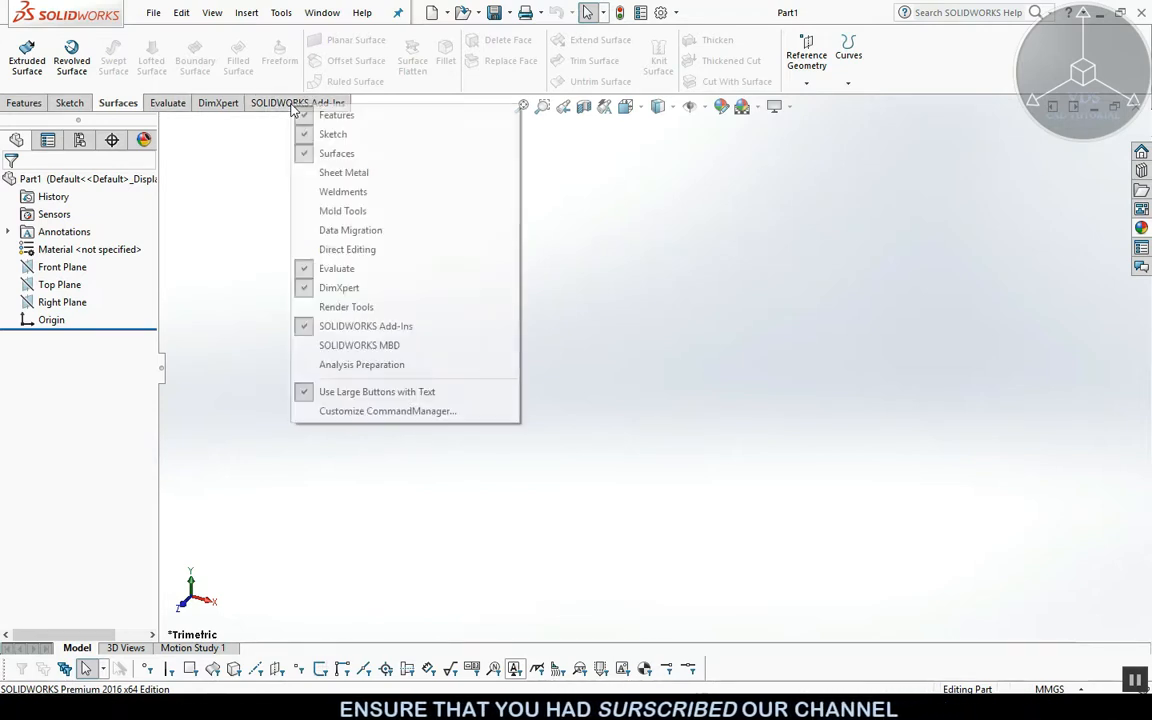
pyautogui.click(357, 174)
pyautogui.click(178, 106)
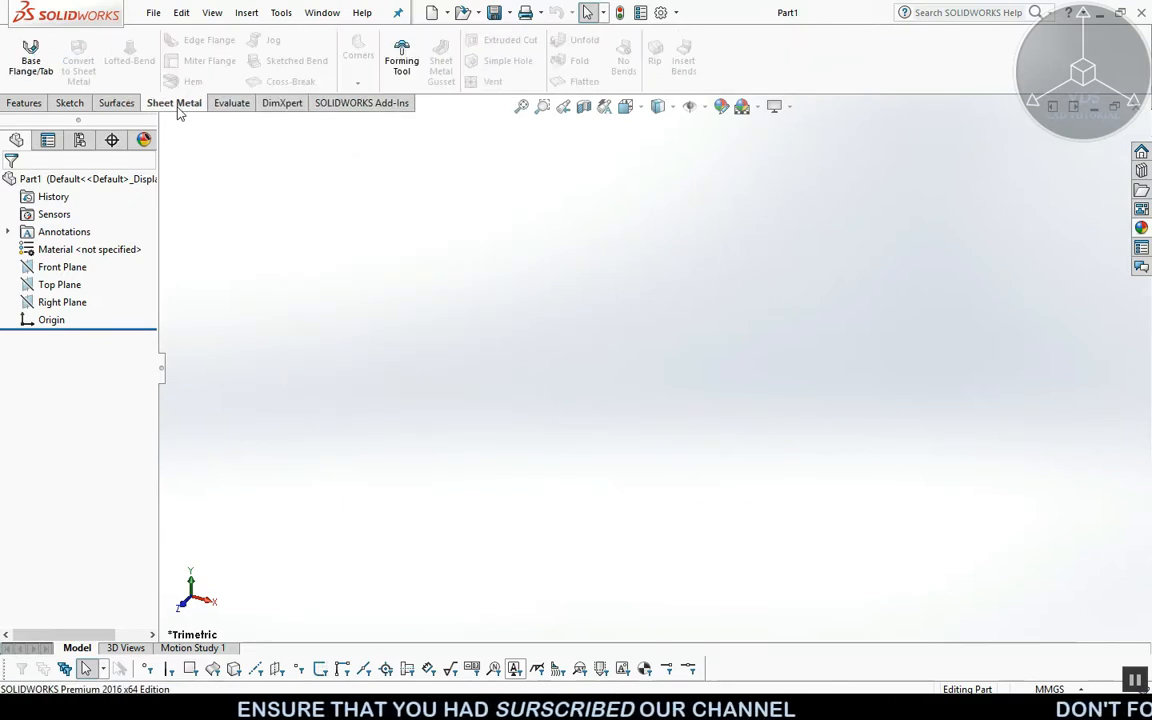
pyautogui.rightClick(354, 110)
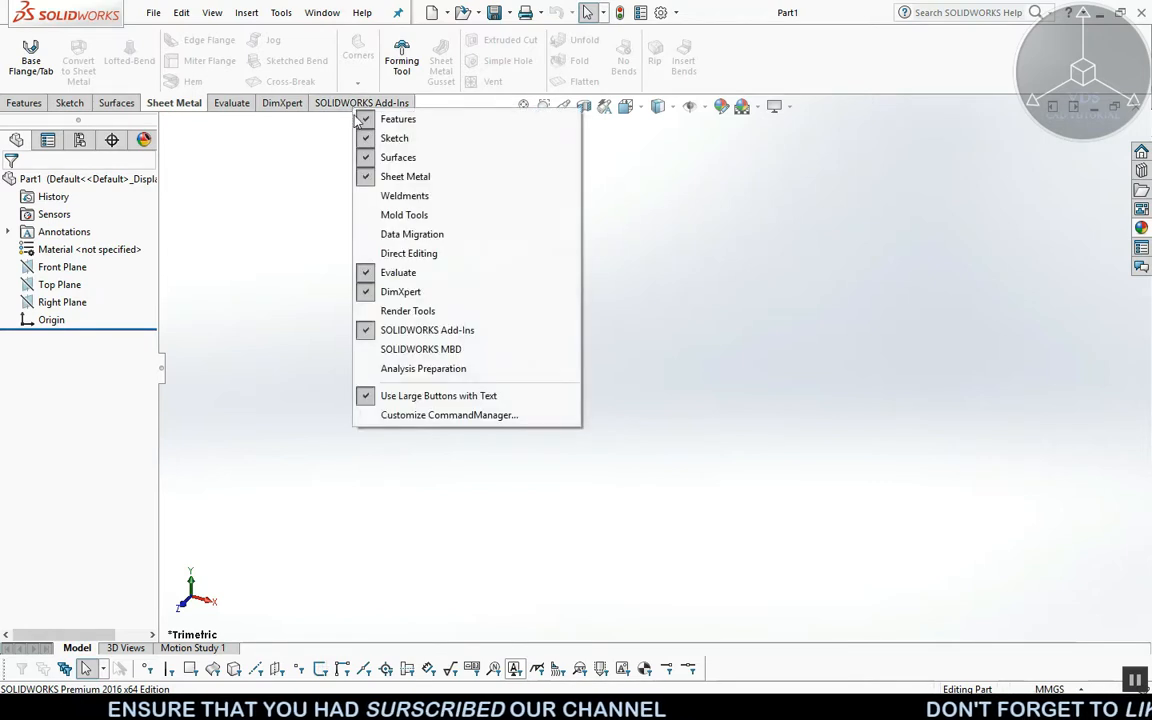
pyautogui.click(389, 333)
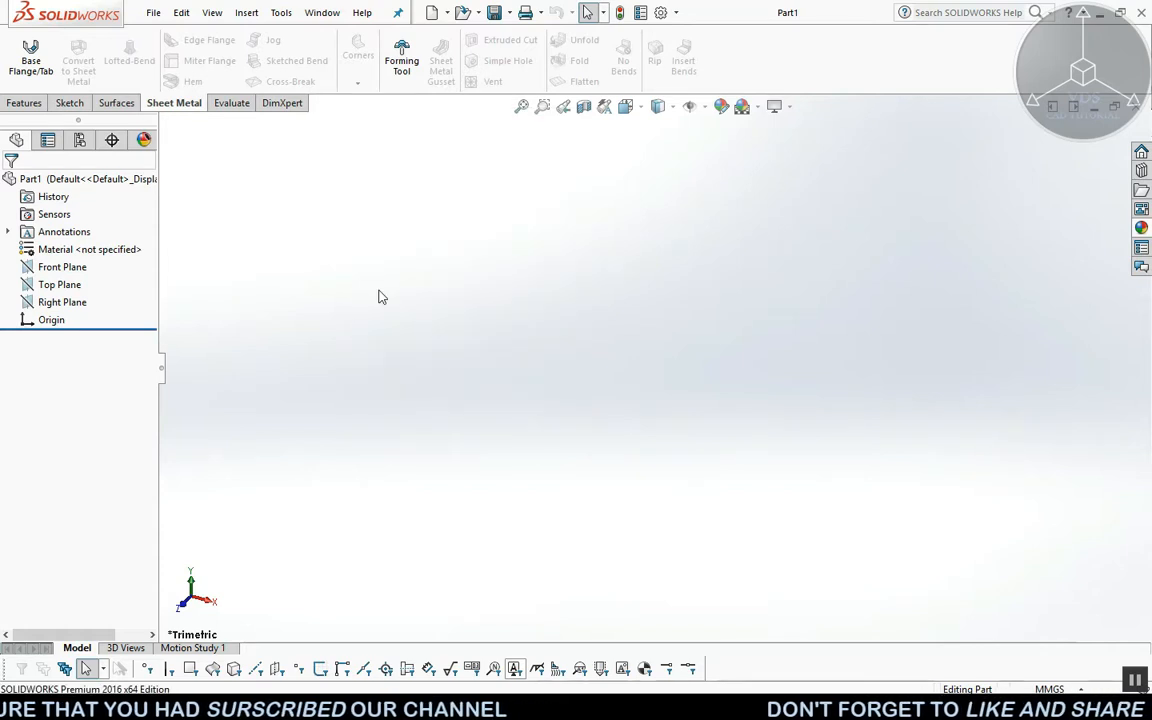
pyautogui.click(69, 103)
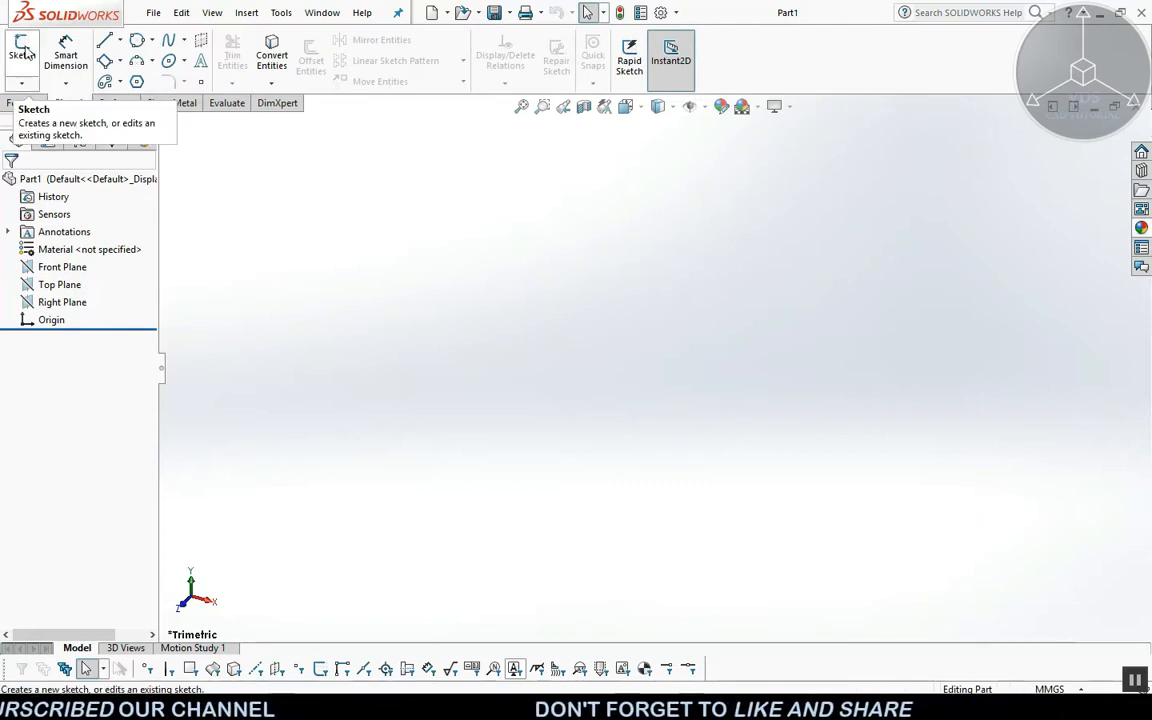
pyautogui.click(22, 50)
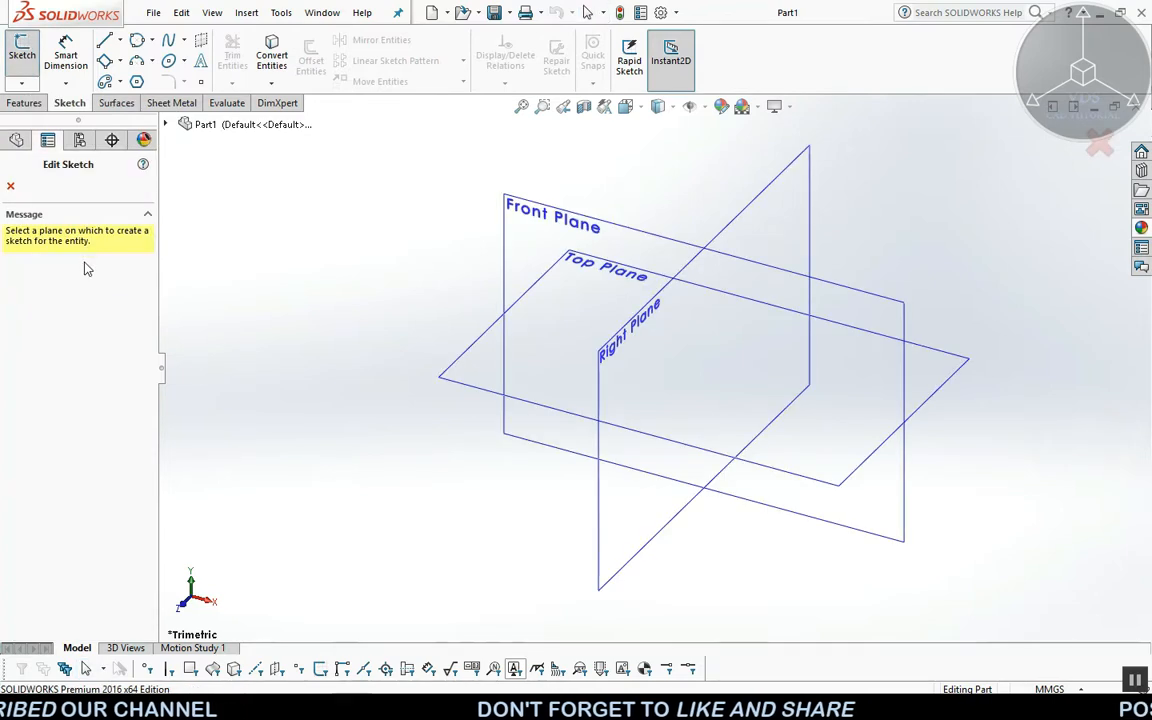
pyautogui.click(11, 186)
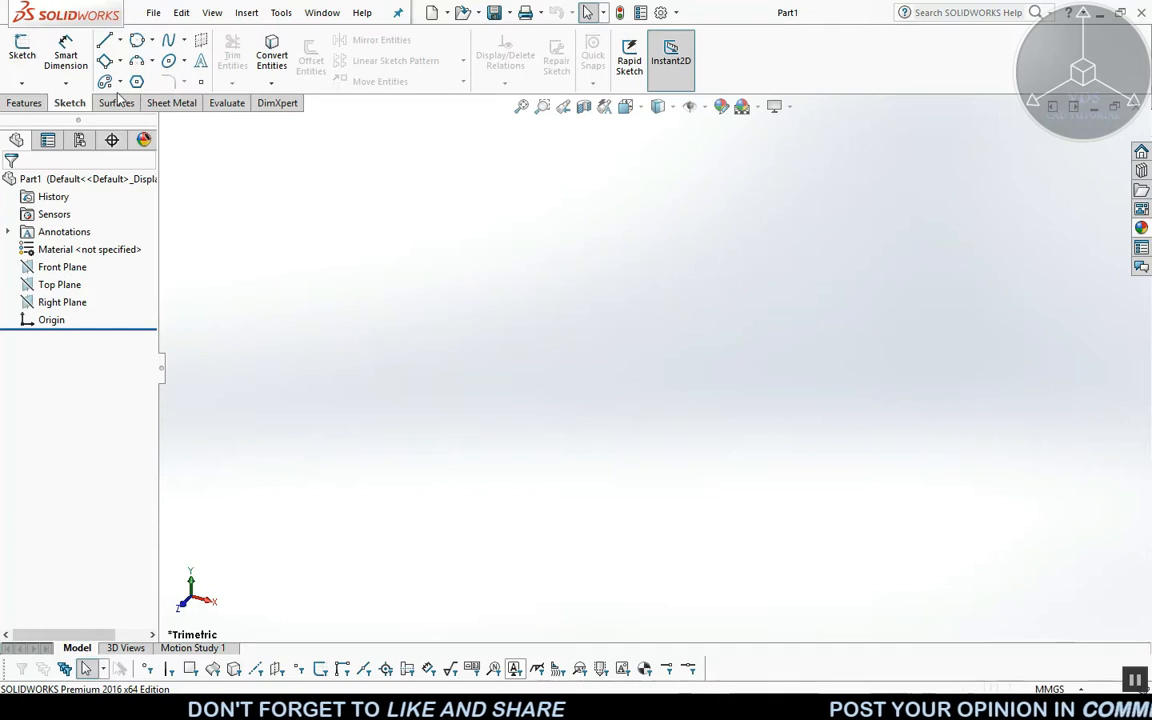
# Sketch a circle of about 45.9 mm radius centred on the origin on the Front Plane, and exit the sketch.
pyautogui.click(24, 52)
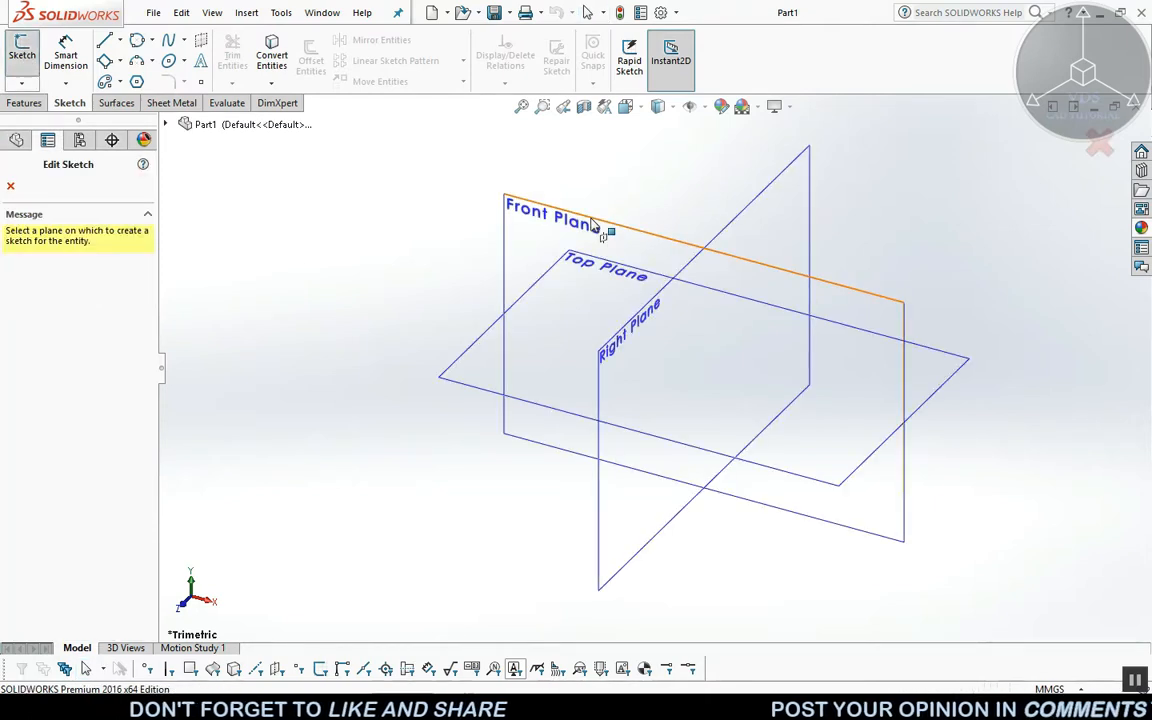
pyautogui.click(595, 224)
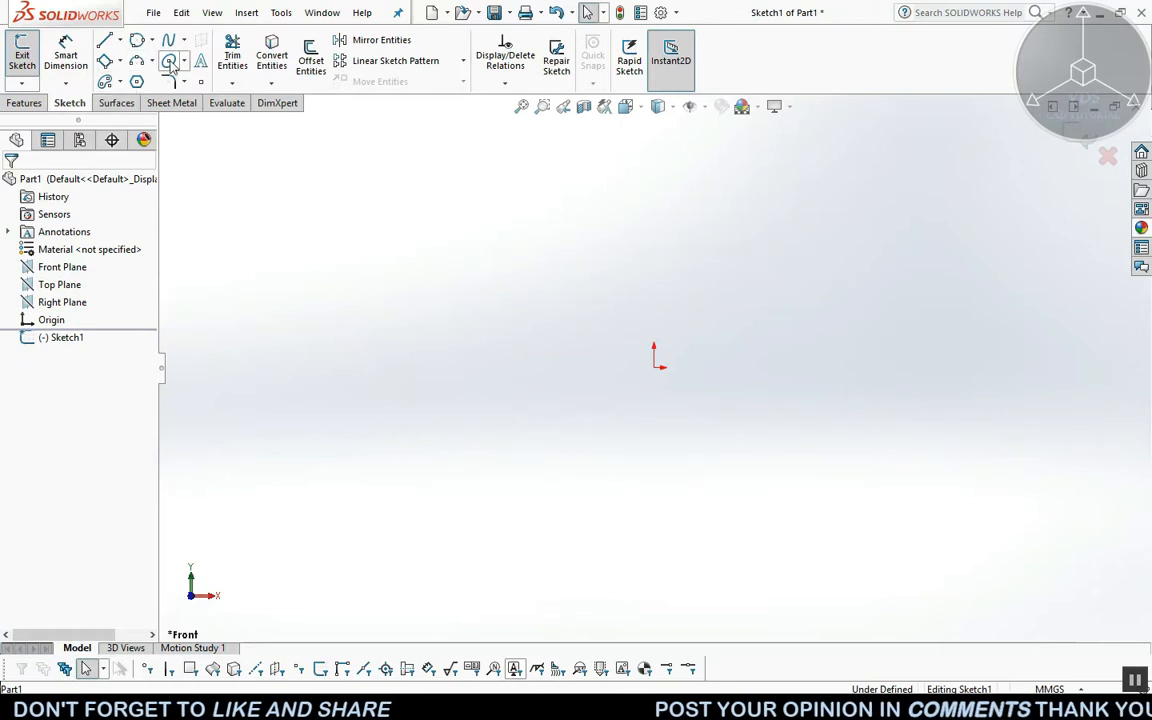
pyautogui.click(137, 40)
pyautogui.click(151, 40)
pyautogui.click(158, 62)
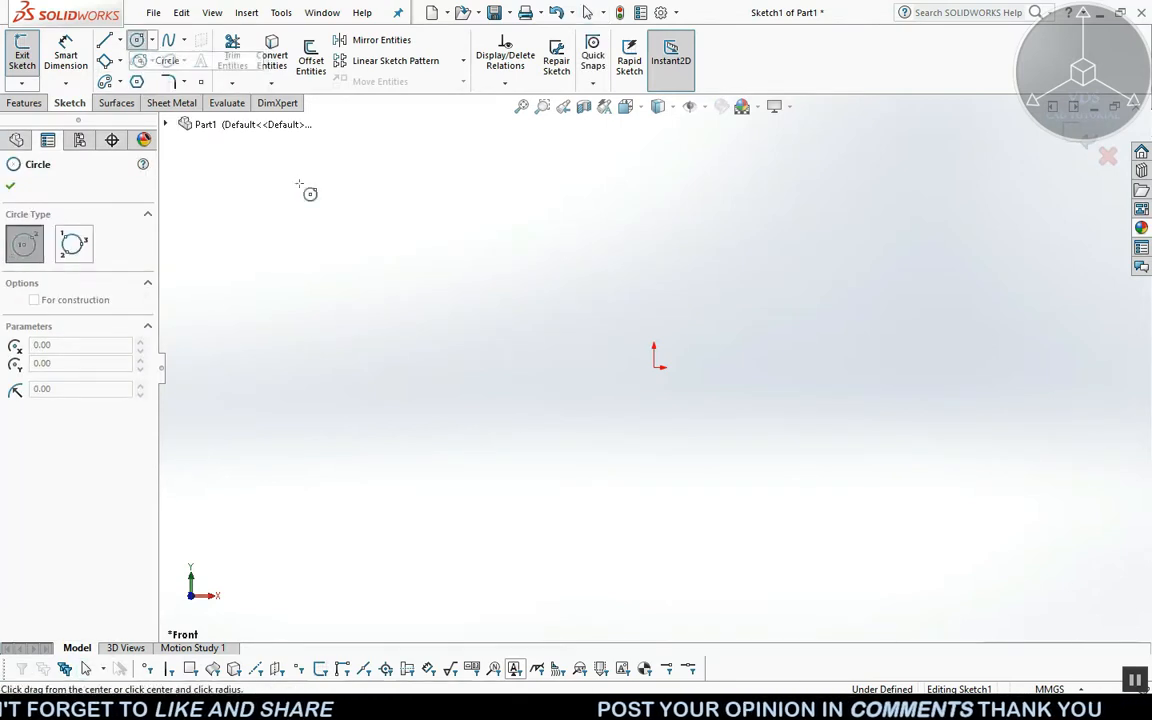
pyautogui.click(656, 364)
pyautogui.click(694, 267)
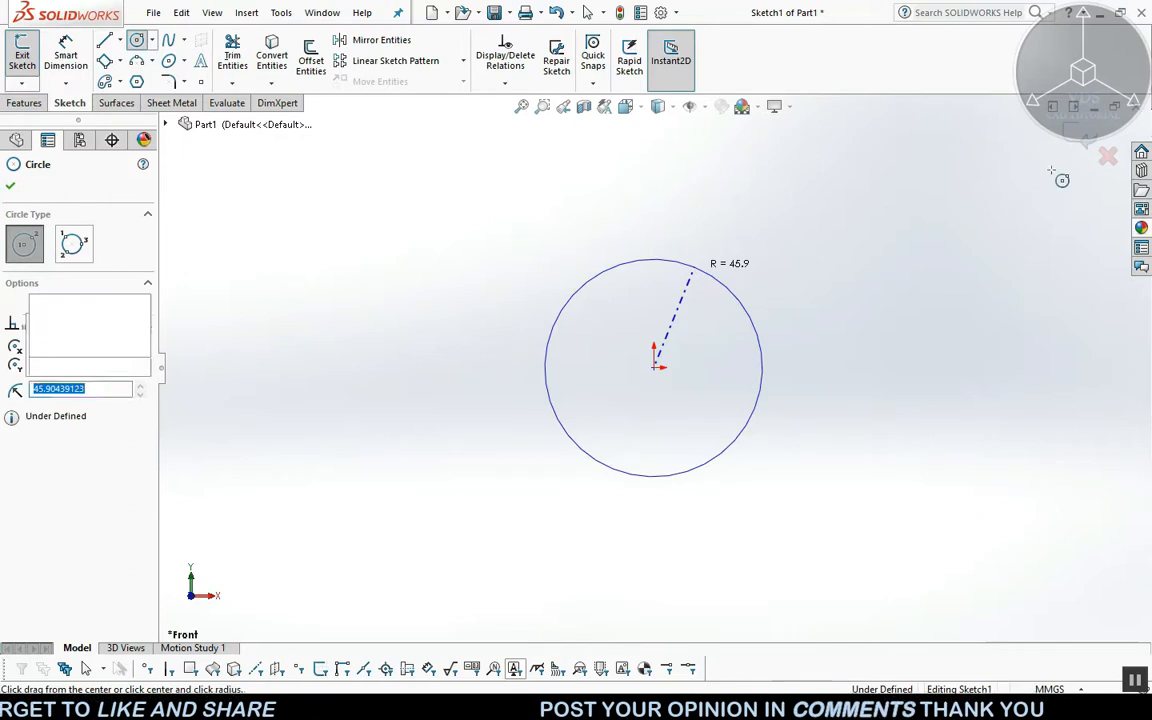
pyautogui.click(1080, 134)
pyautogui.moveTo(605, 229)
pyautogui.mouseDown(button='middle')
pyautogui.moveTo(689, 309)
pyautogui.moveTo(680, 300)
pyautogui.mouseUp(button='middle')
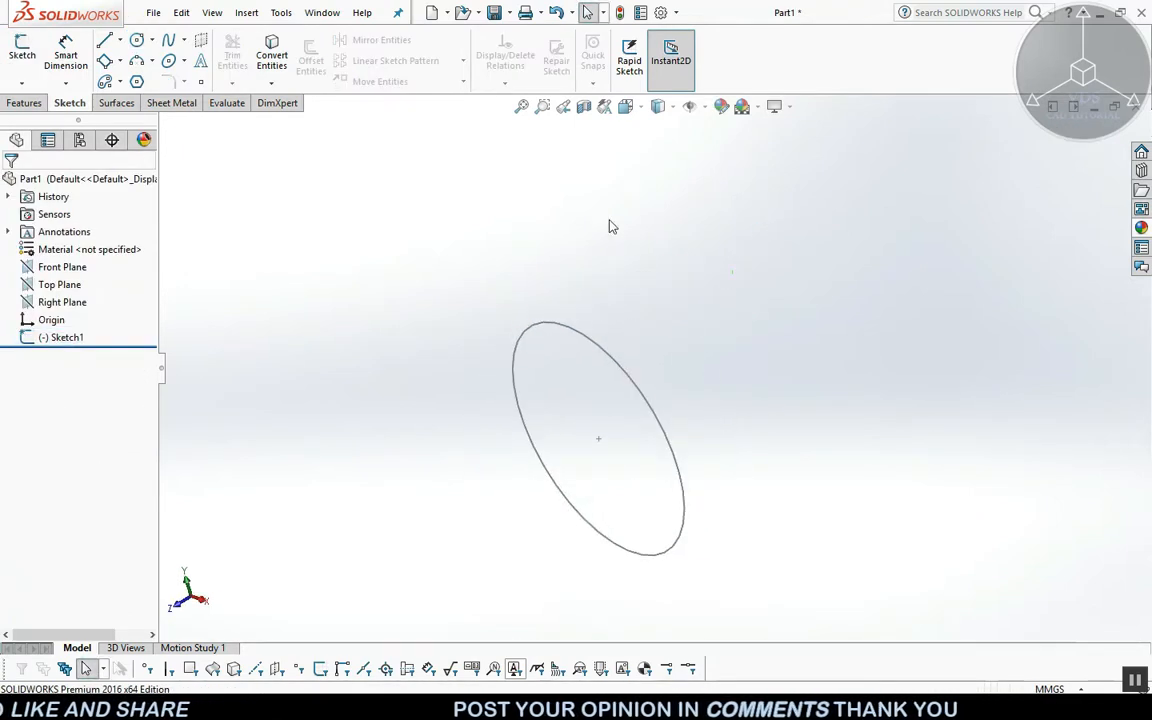
pyautogui.click(21, 50)
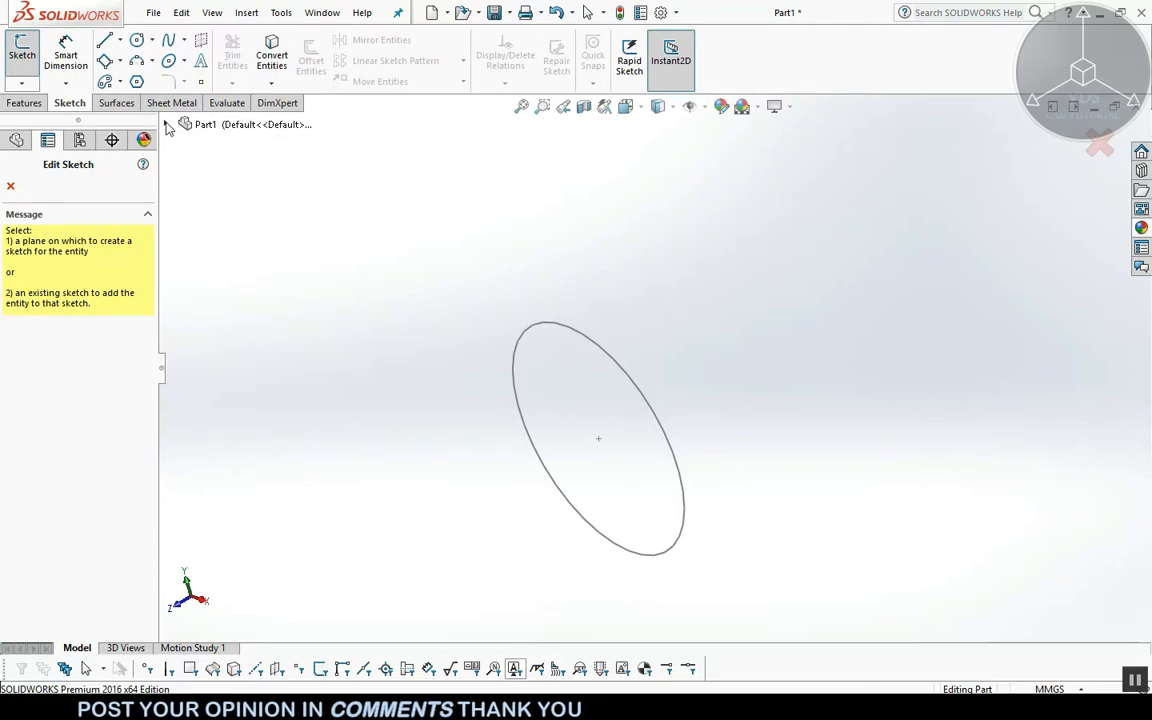
pyautogui.click(167, 125)
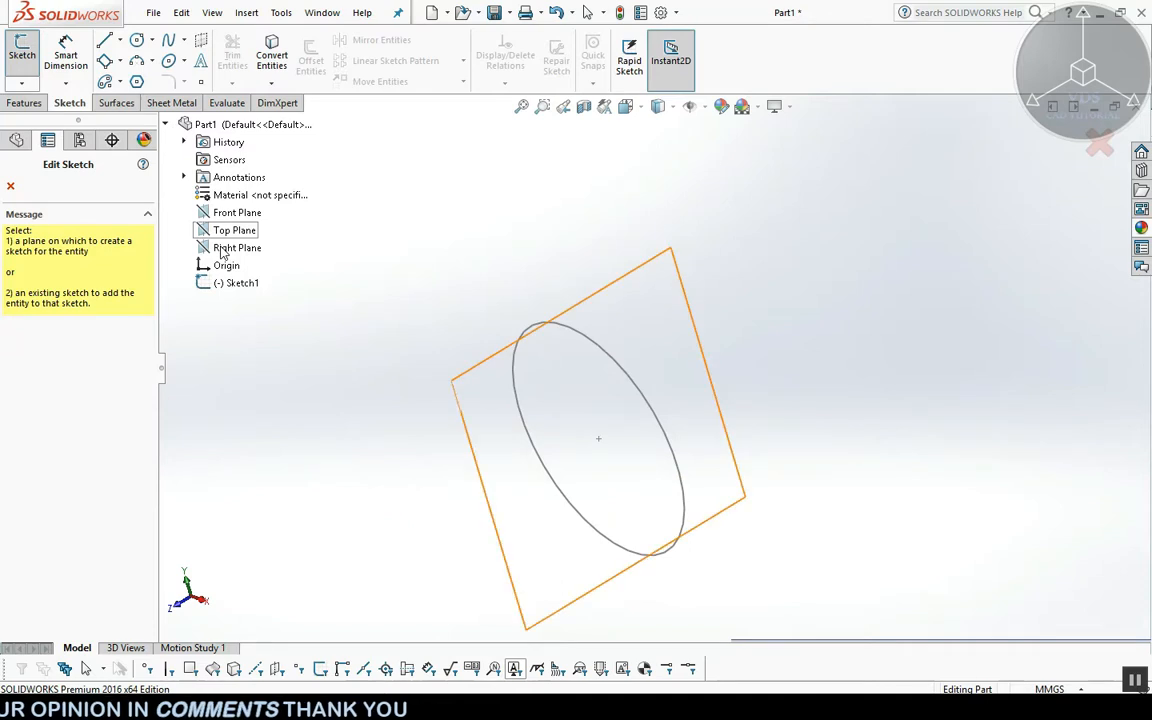
pyautogui.click(10, 186)
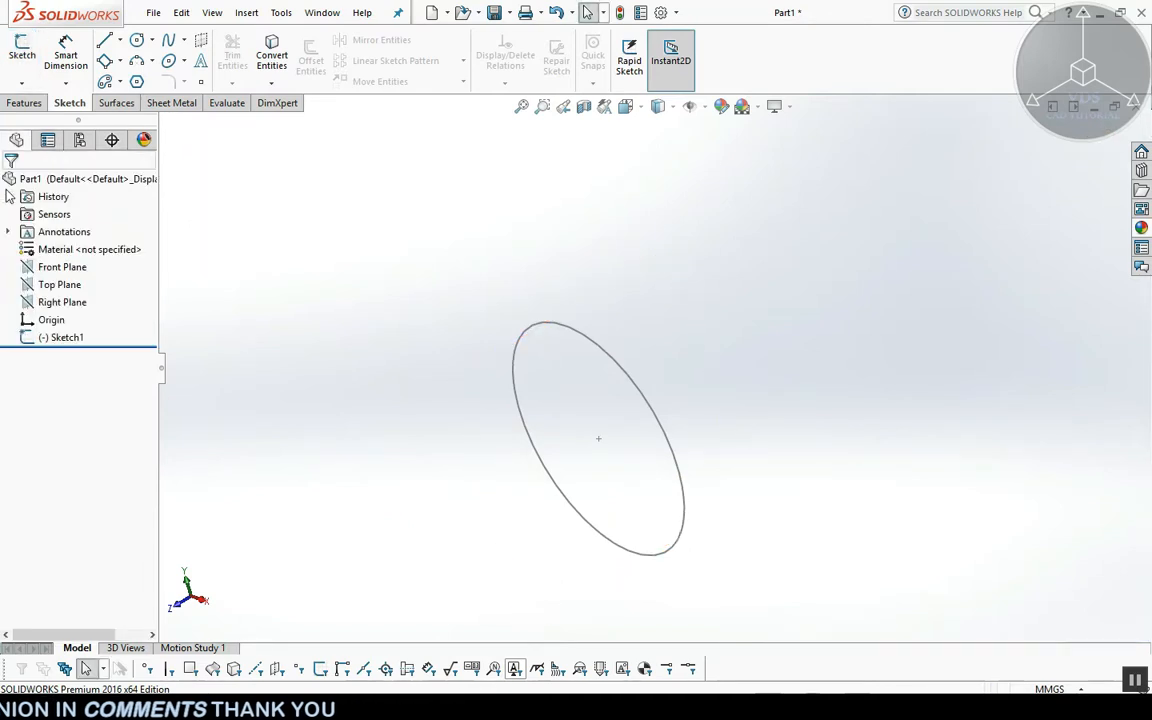
# Show the Top Plane in the model and clear the selection.
pyautogui.rightClick(59, 287)
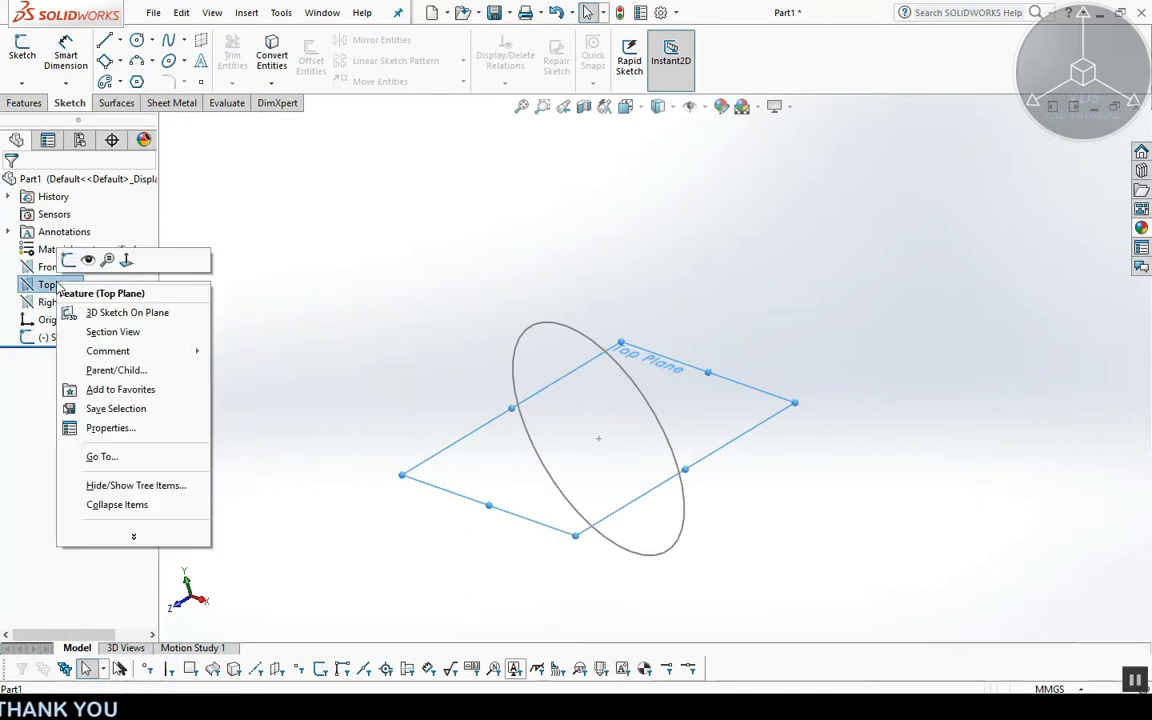
pyautogui.click(90, 263)
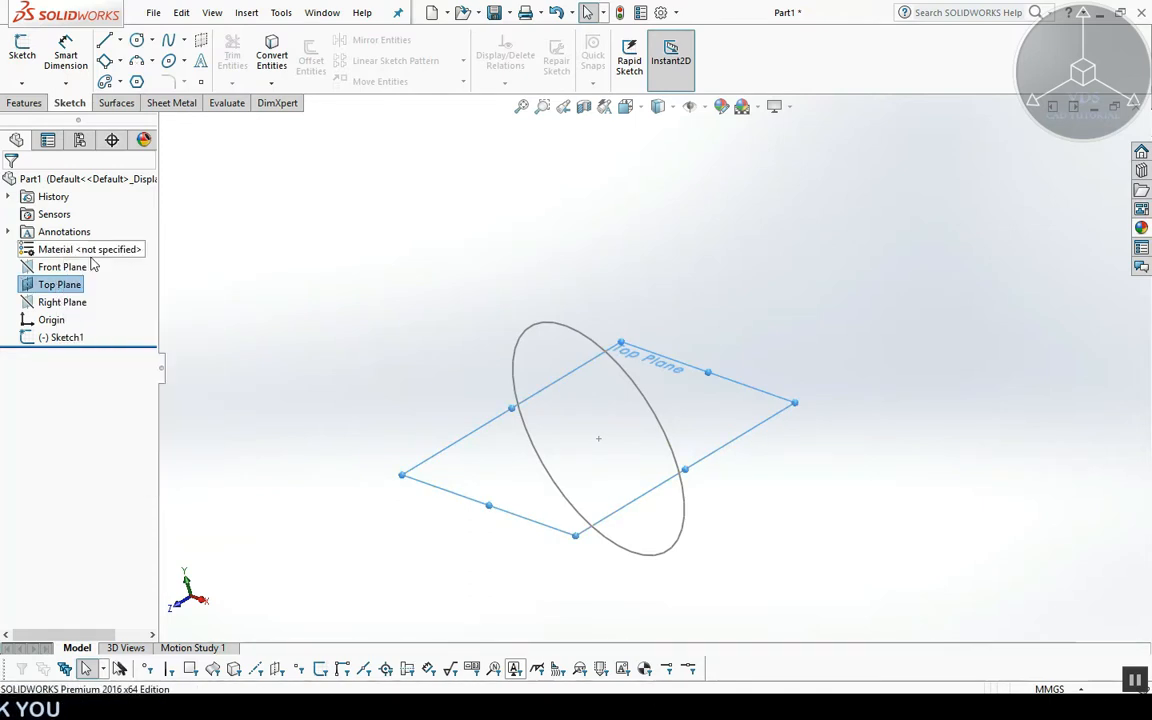
pyautogui.click(310, 193)
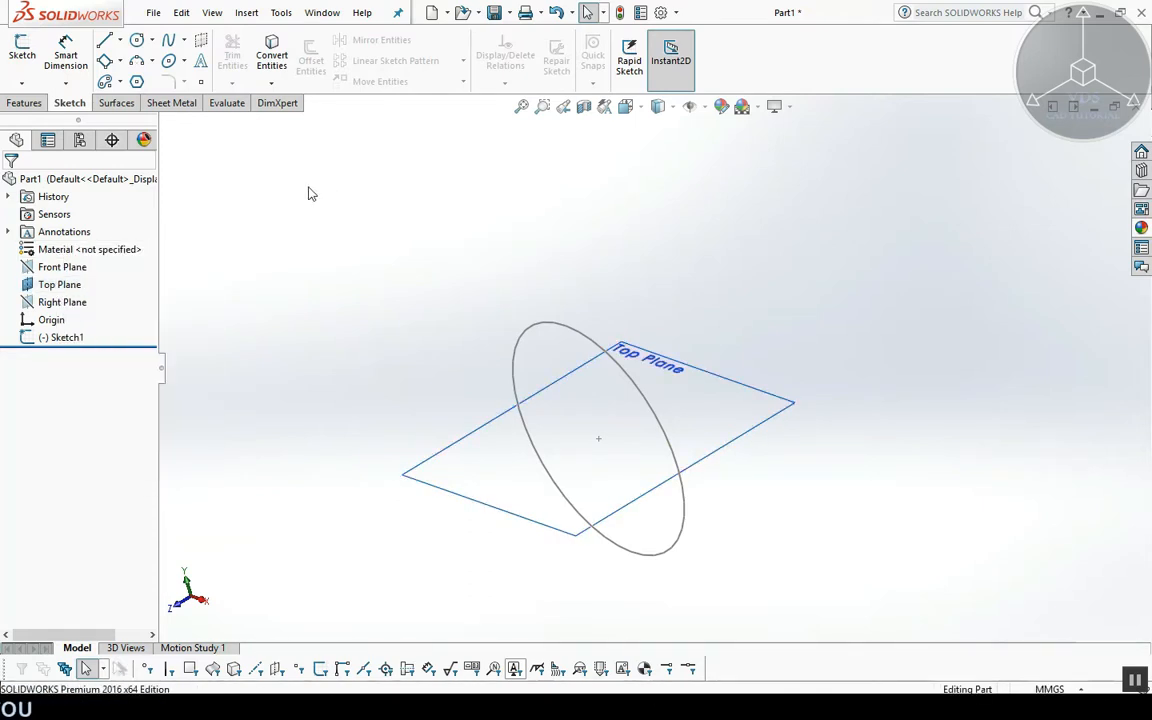
# Start a new sketch on the Top Plane and orient the view normal to it.
pyautogui.click(22, 50)
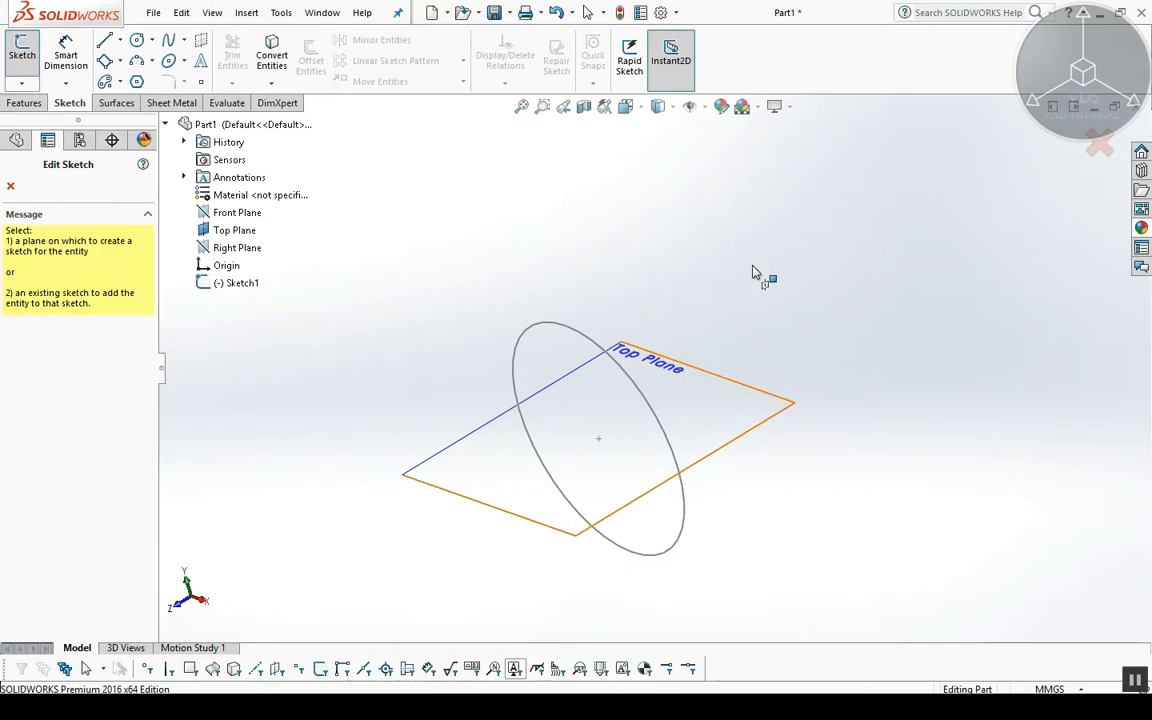
pyautogui.click(680, 368)
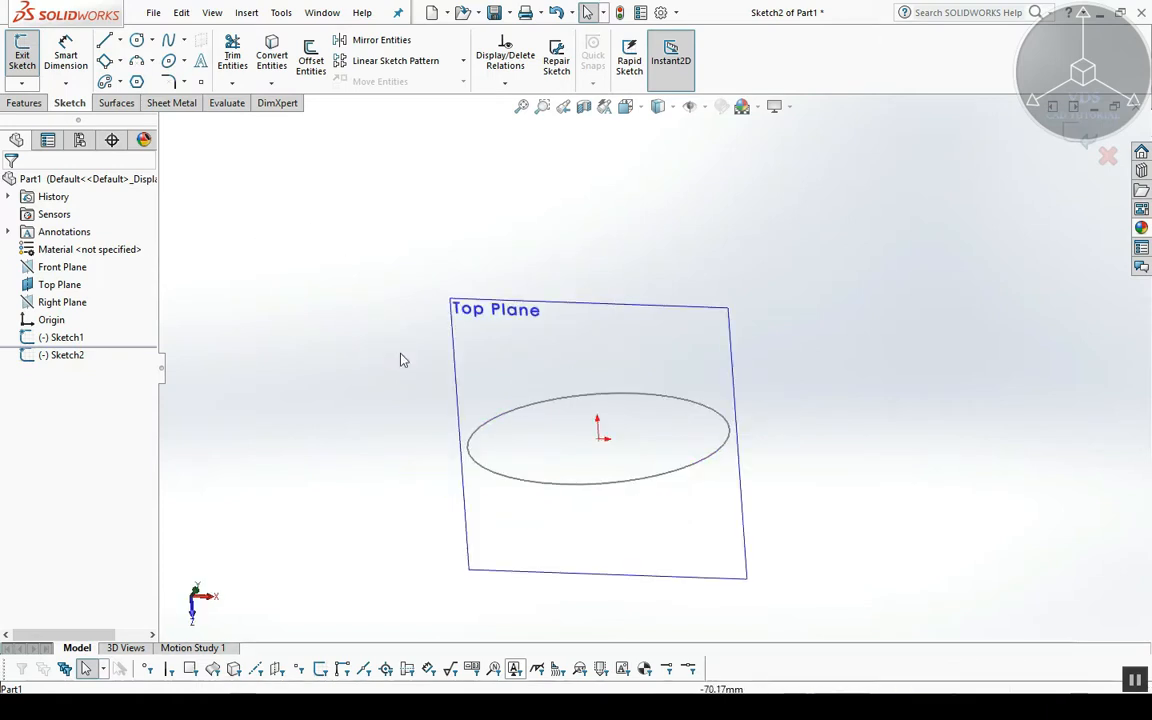
pyautogui.click(641, 111)
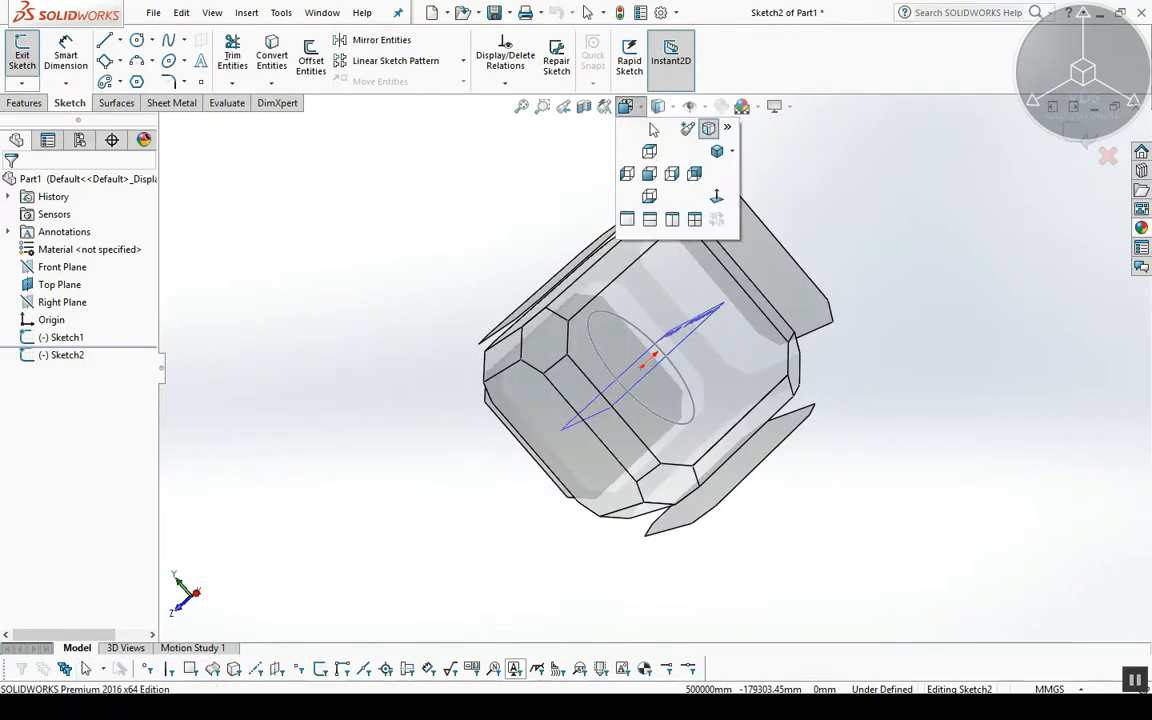
pyautogui.click(716, 200)
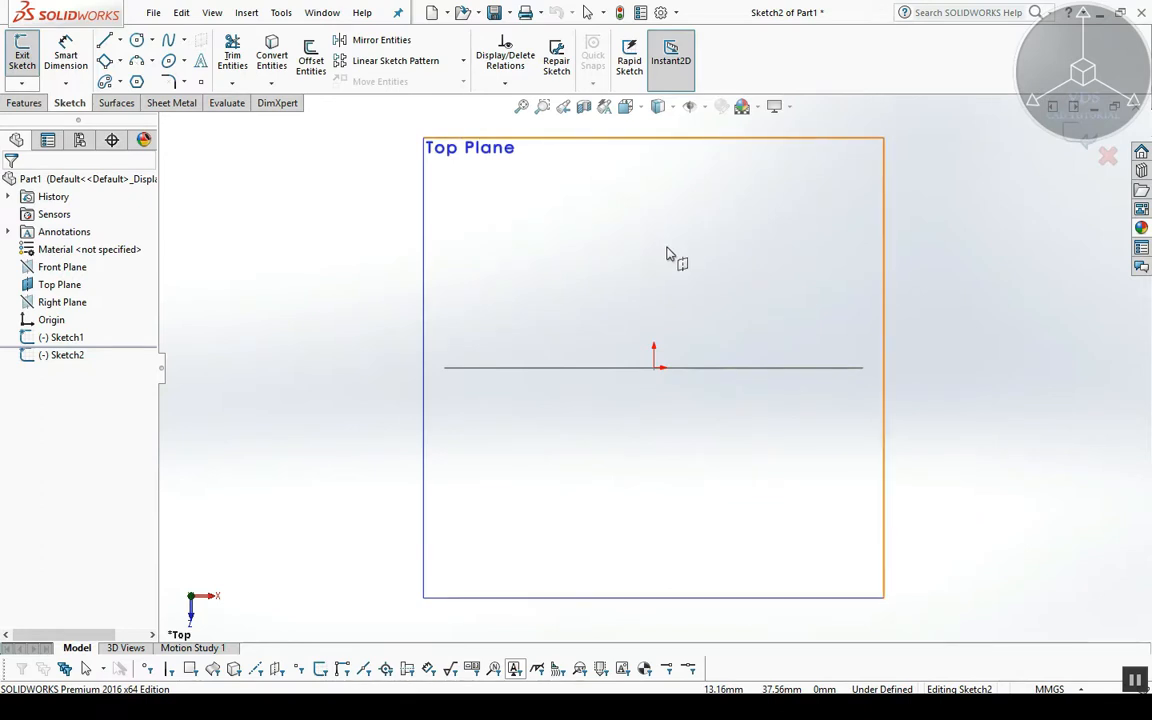
pyautogui.hotkey('ctrl', '8')
pyautogui.hotkey('ctrl', '8')
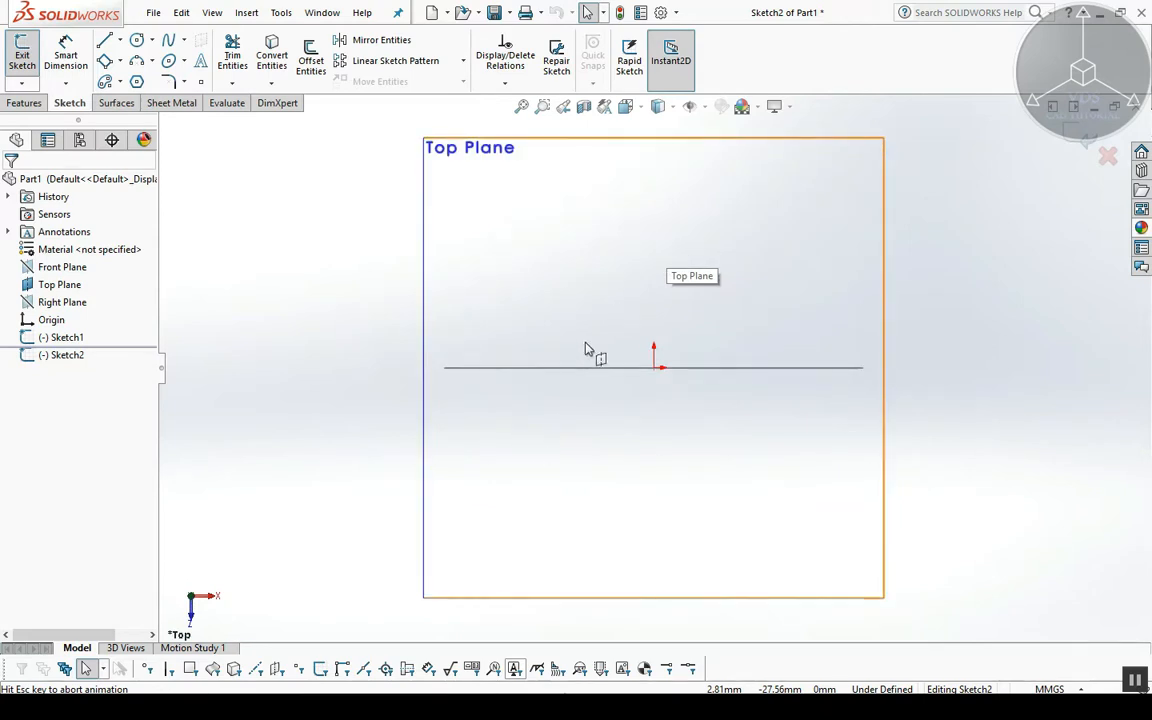
pyautogui.moveTo(586, 339); pyautogui.dragTo(583, 334, button='middle')
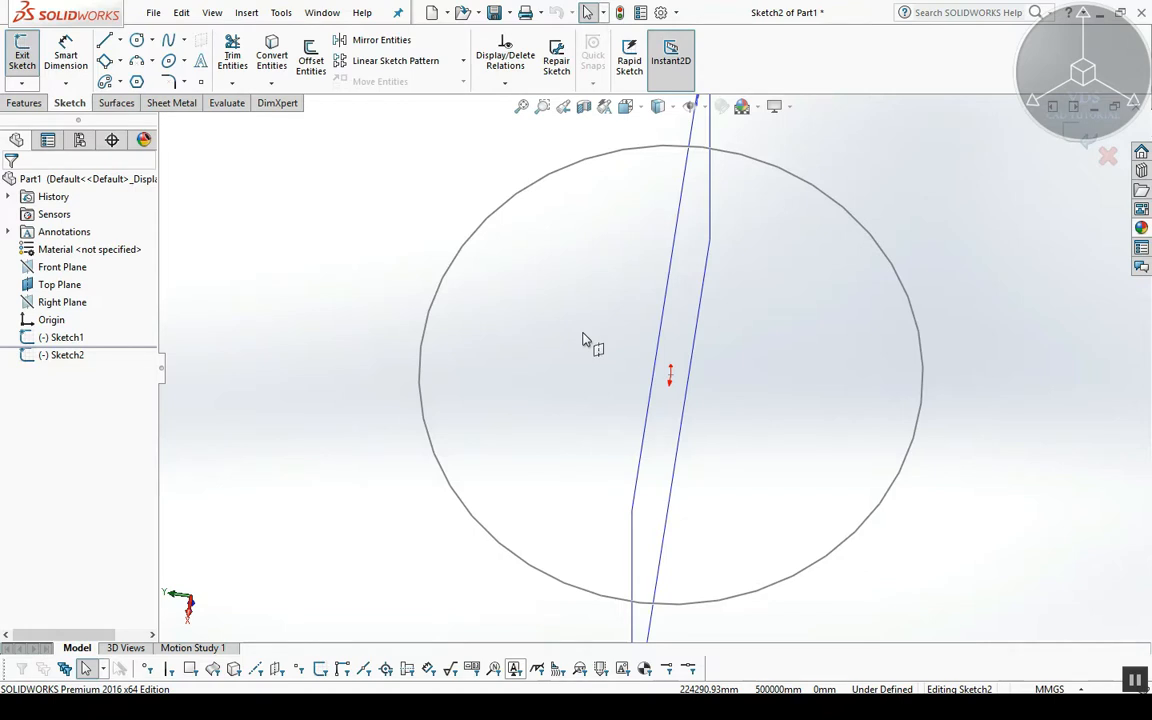
pyautogui.hotkey('ctrl', '8')
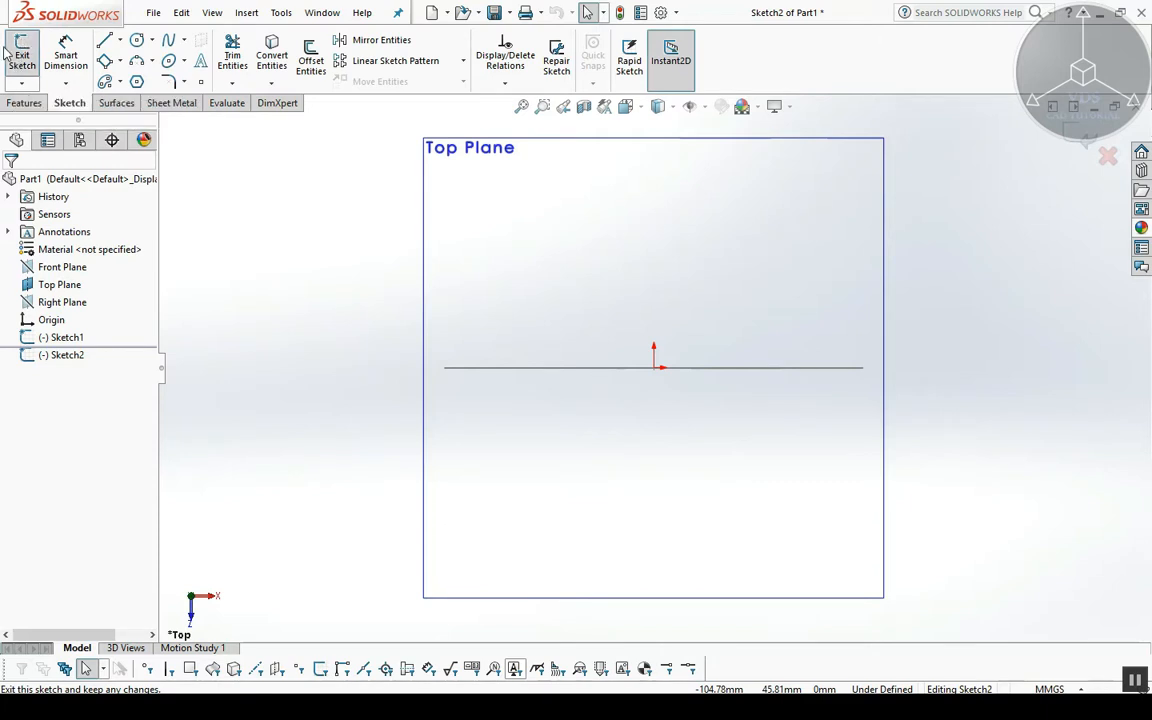
# Exit the Top Plane sketch without drawing a line.
pyautogui.click(106, 42)
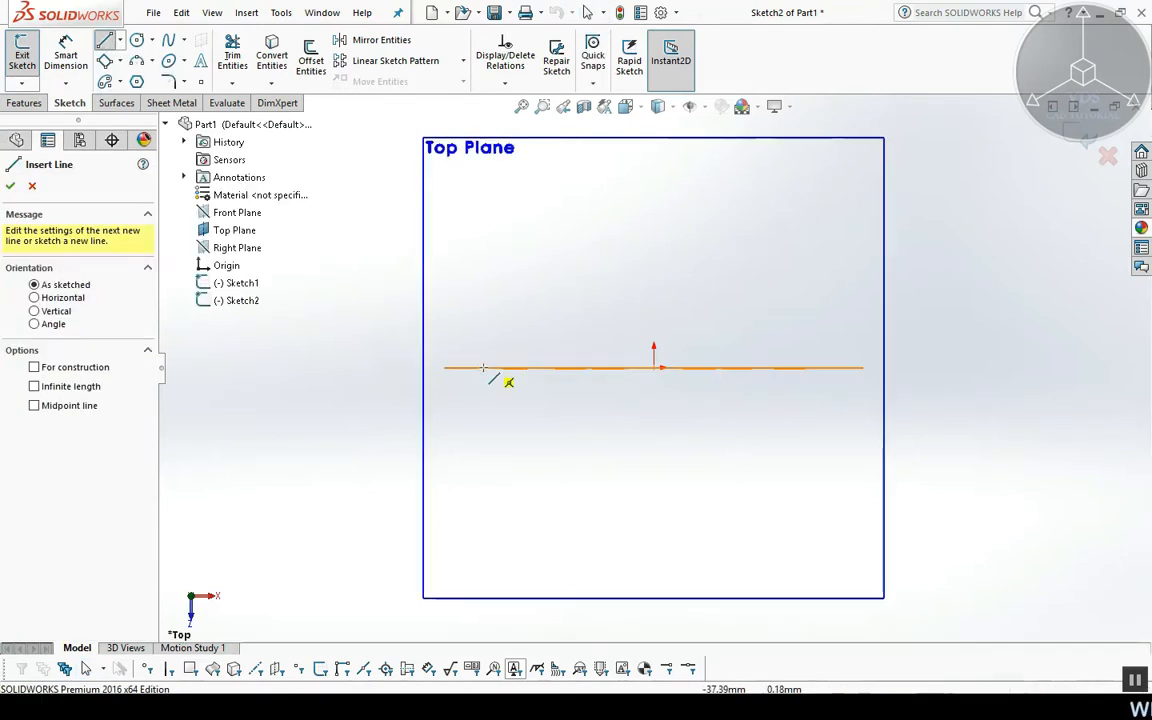
pyautogui.press('Escape')
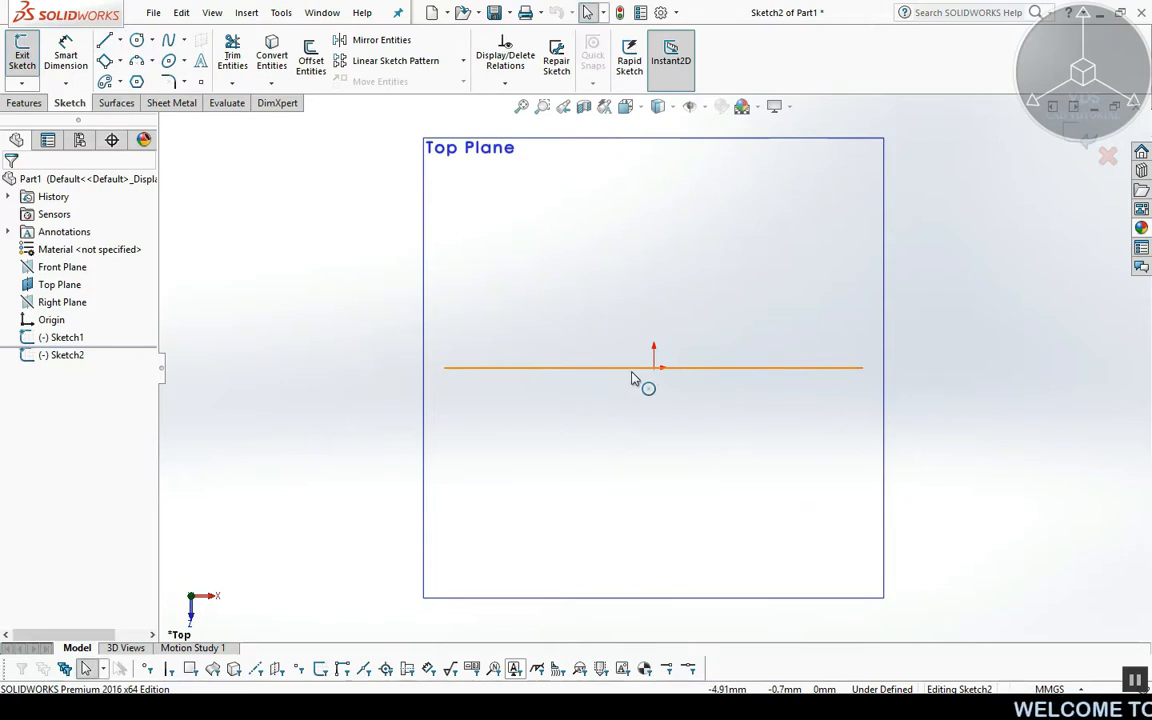
pyautogui.moveTo(63, 343)
pyautogui.mouseDown()
pyautogui.moveTo(72, 355)
pyautogui.moveTo(625, 365)
pyautogui.moveTo(615, 368)
pyautogui.moveTo(632, 380)
pyautogui.moveTo(93, 360)
pyautogui.moveTo(1054, 167)
pyautogui.moveTo(1080, 140)
pyautogui.moveTo(322, 372)
pyautogui.moveTo(515, 405)
pyautogui.moveTo(495, 415)
pyautogui.moveTo(1040, 175)
pyautogui.mouseUp()
pyautogui.click(1072, 142)
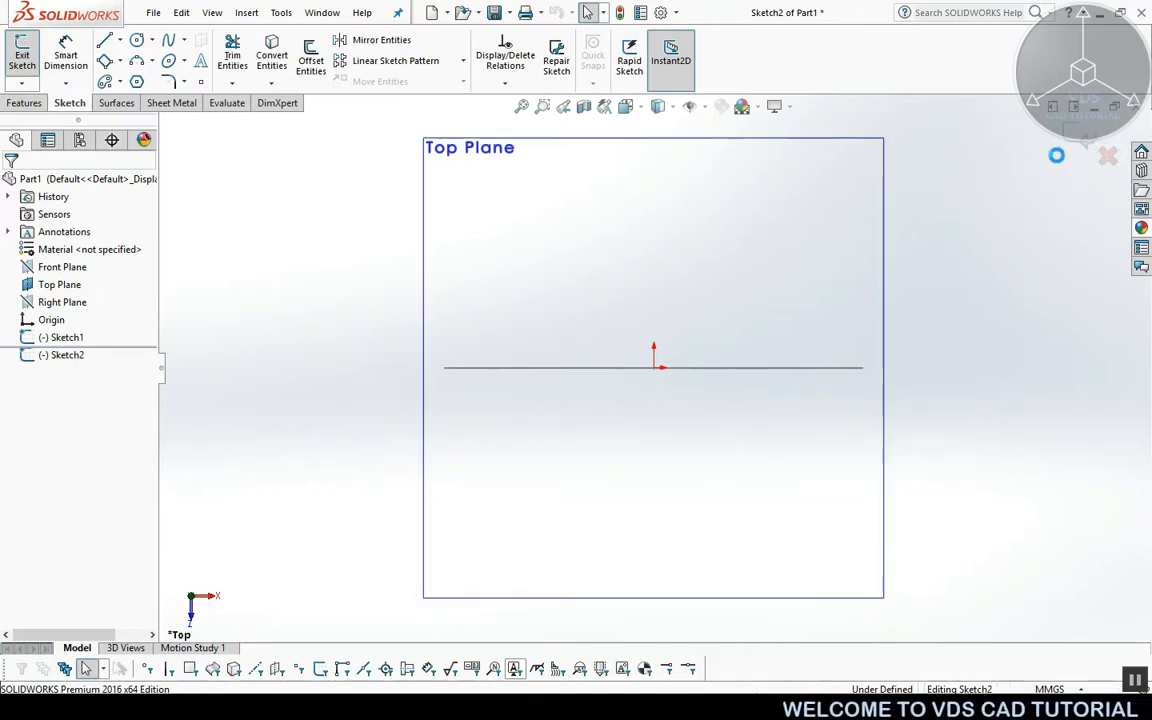
# Open the existing circle sketch on the Front Plane for editing and orient the view to the front.
pyautogui.click(62, 339)
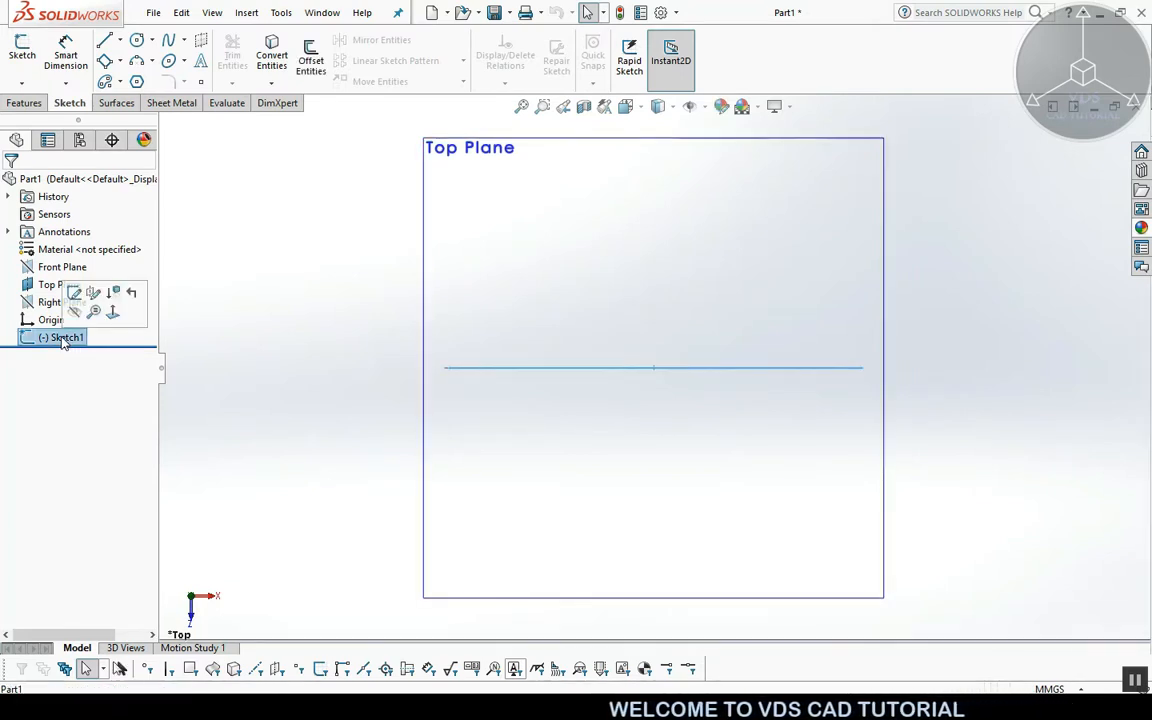
pyautogui.click(75, 292)
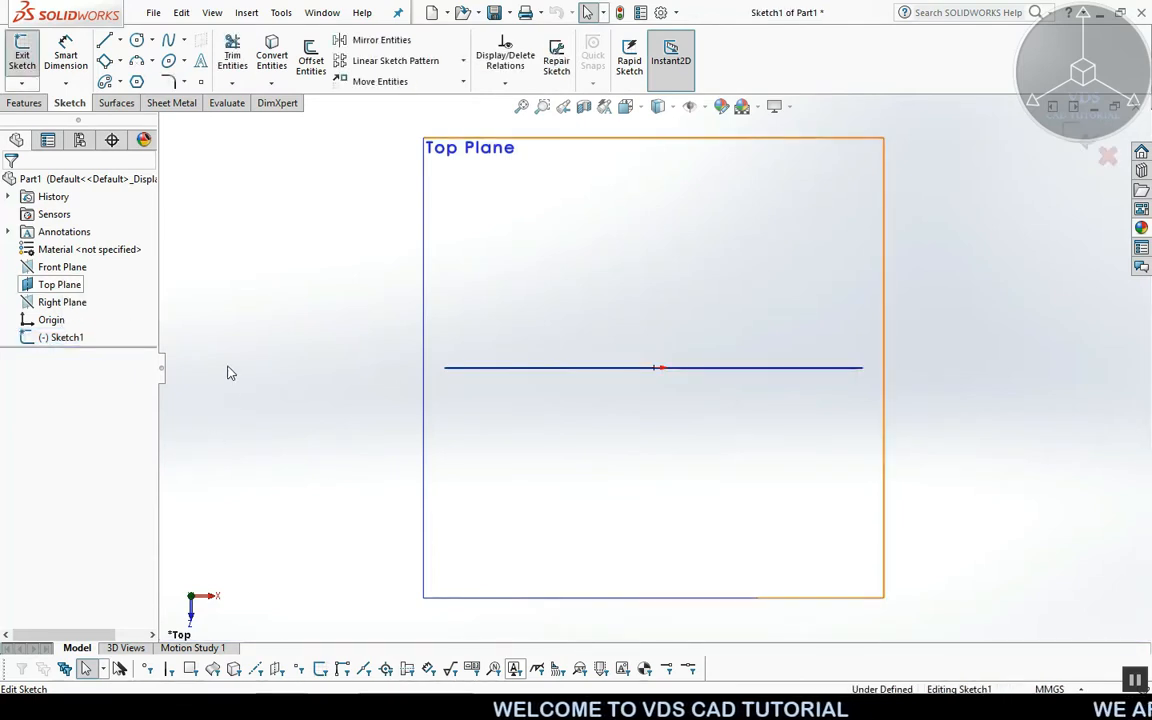
pyautogui.hotkey('ctrl', '1')
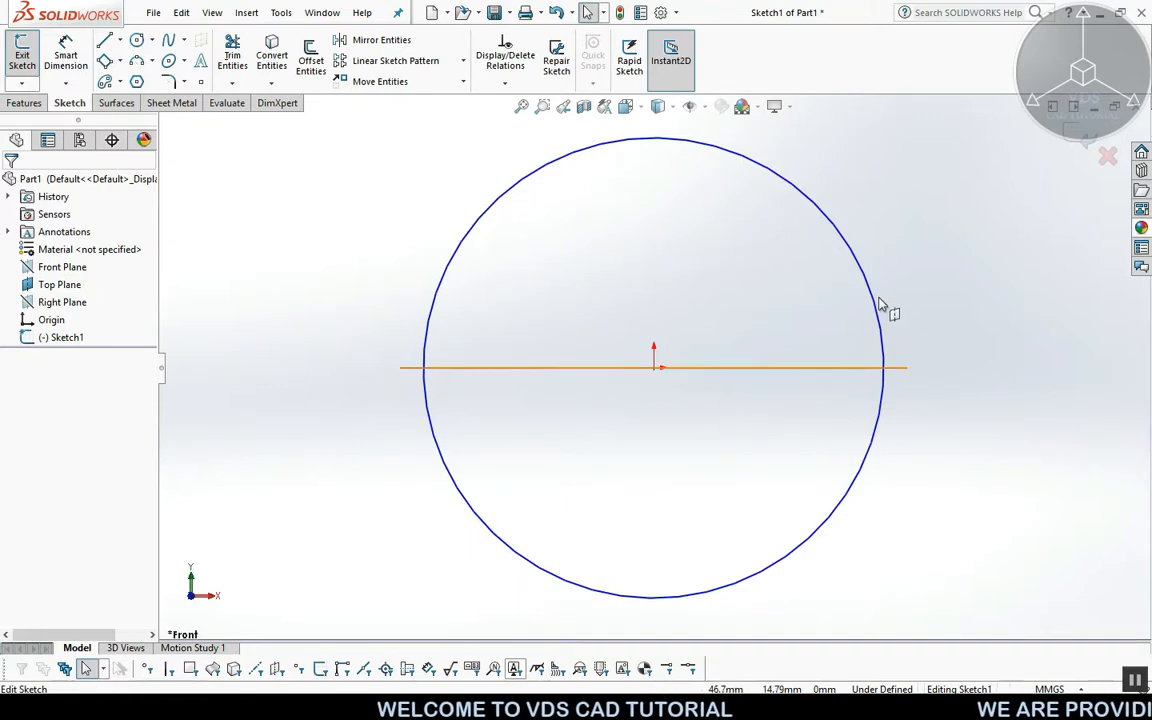
pyautogui.scroll(-2, 887, 309)
pyautogui.scroll(1, 880, 302)
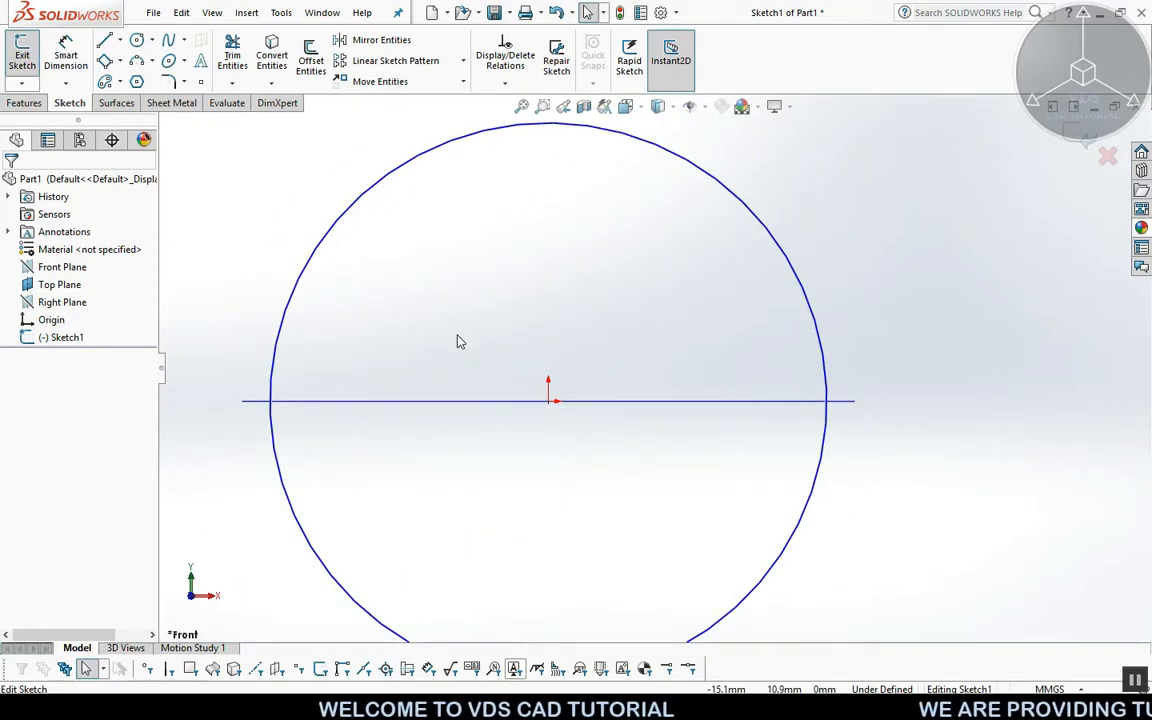
# Hide the Top Plane and delete the circle from the sketch.
pyautogui.click(404, 402)
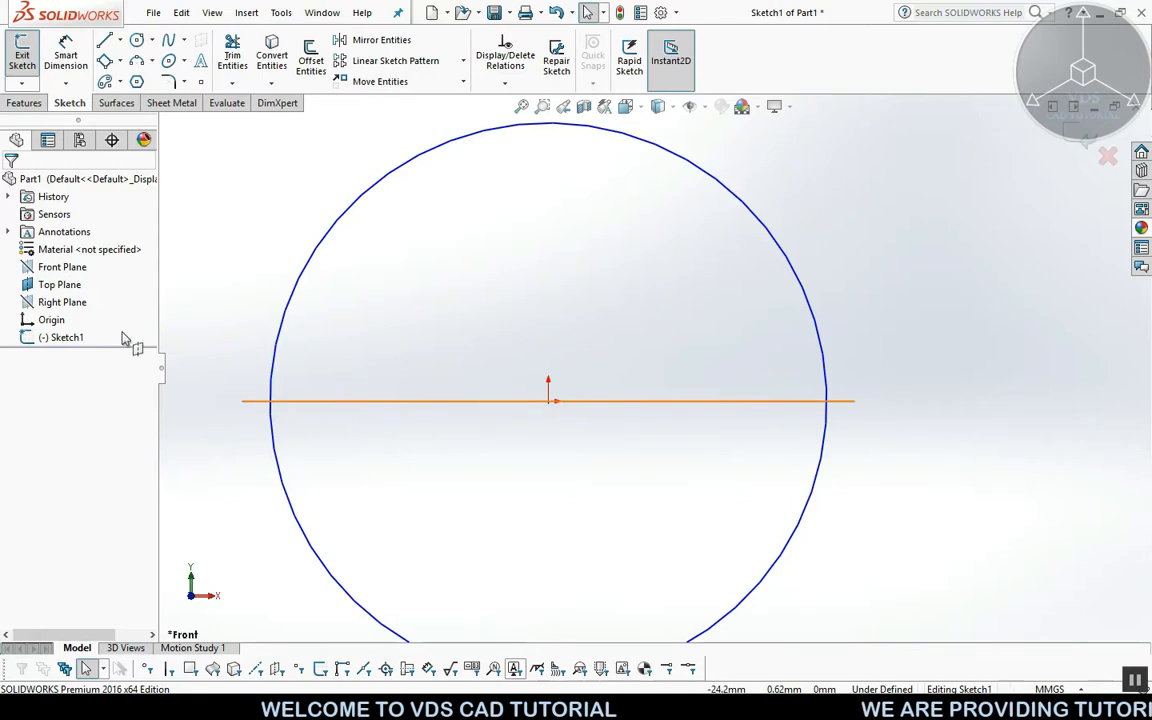
pyautogui.rightClick(54, 288)
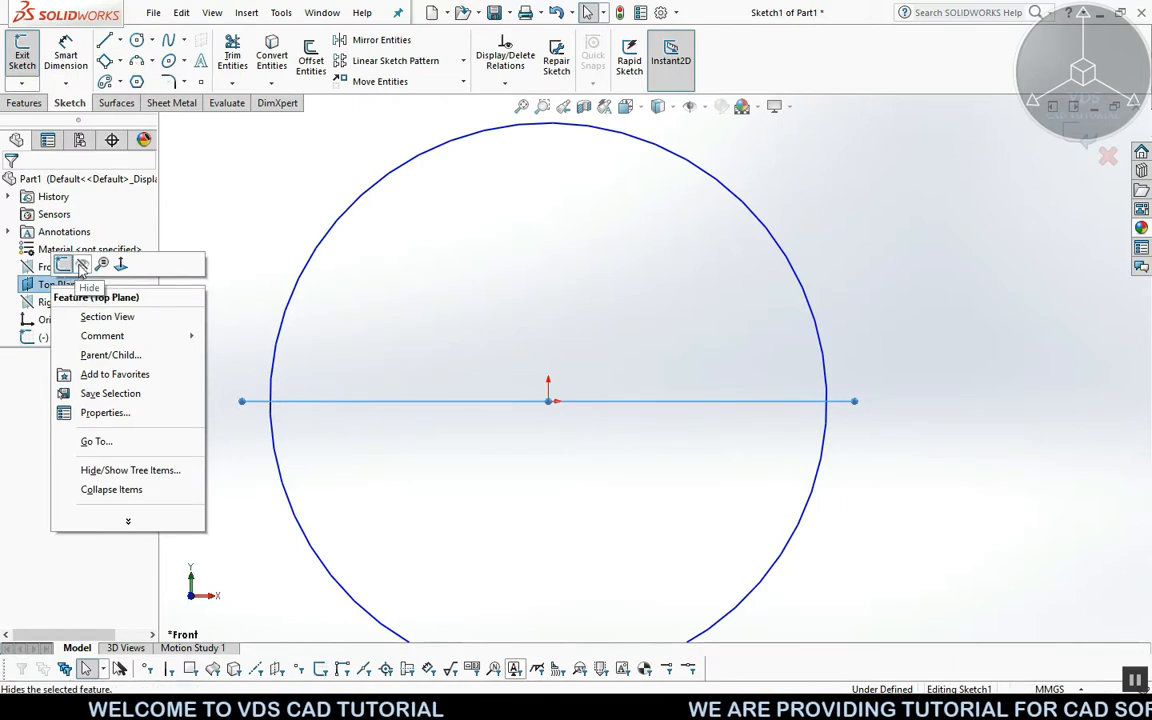
pyautogui.click(81, 267)
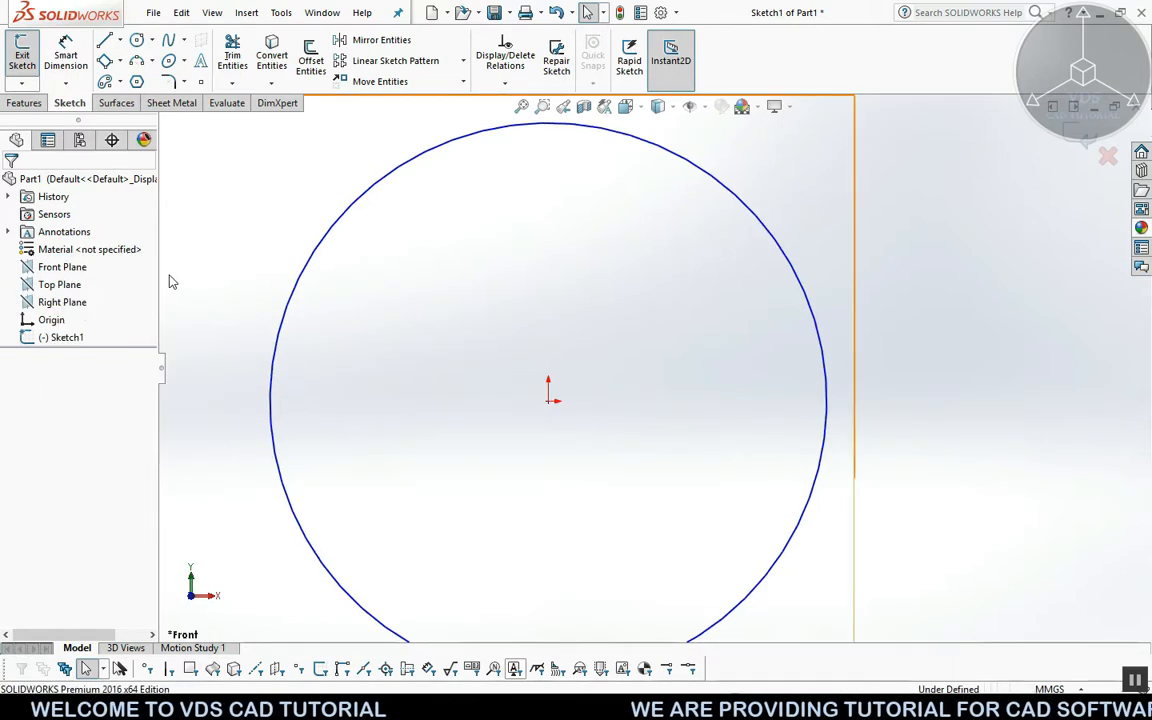
pyautogui.scroll(2, 388, 252)
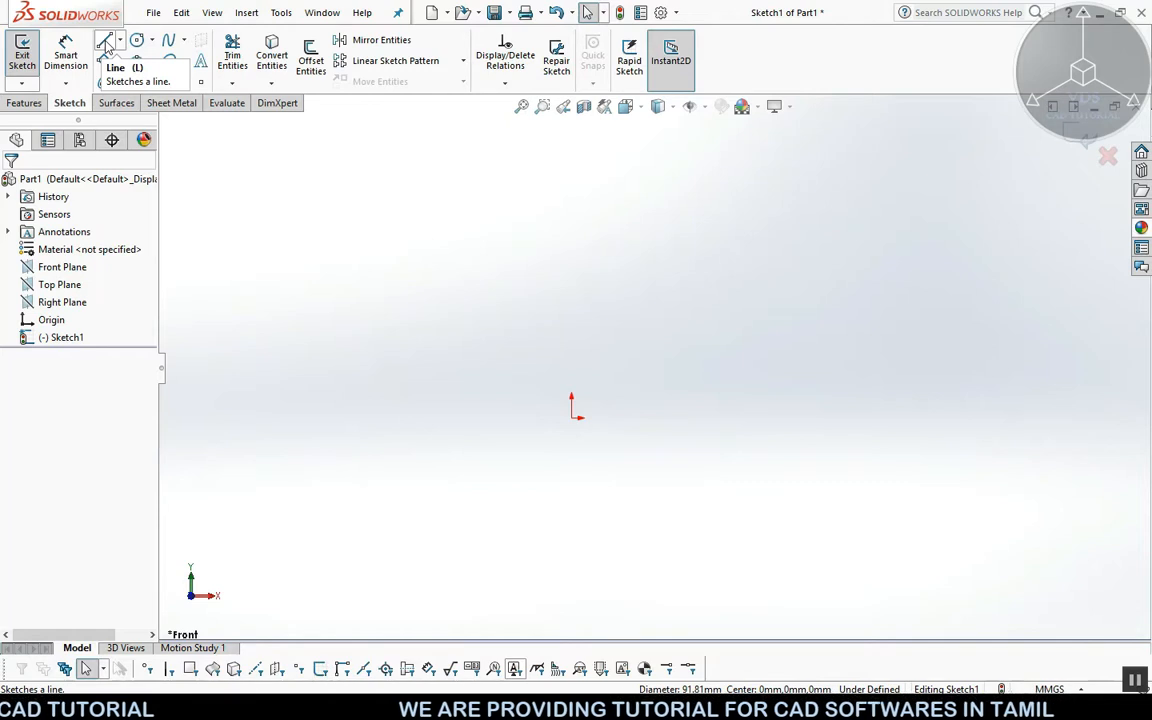
pyautogui.click(105, 44)
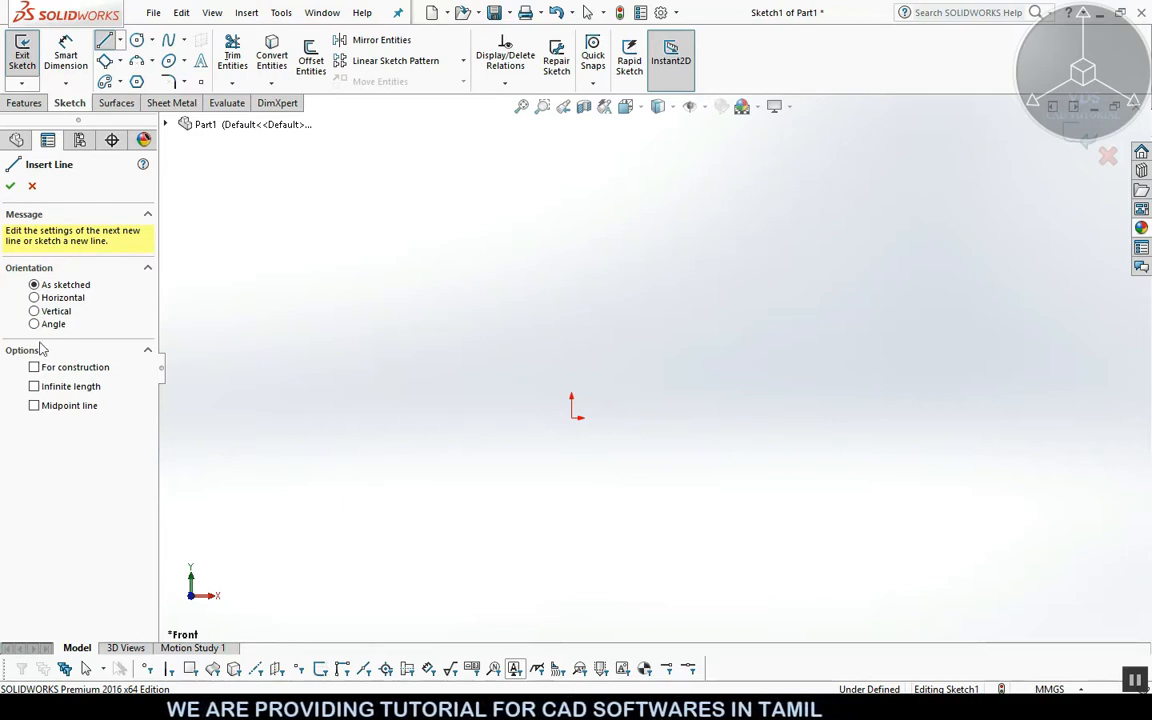
pyautogui.click(38, 298)
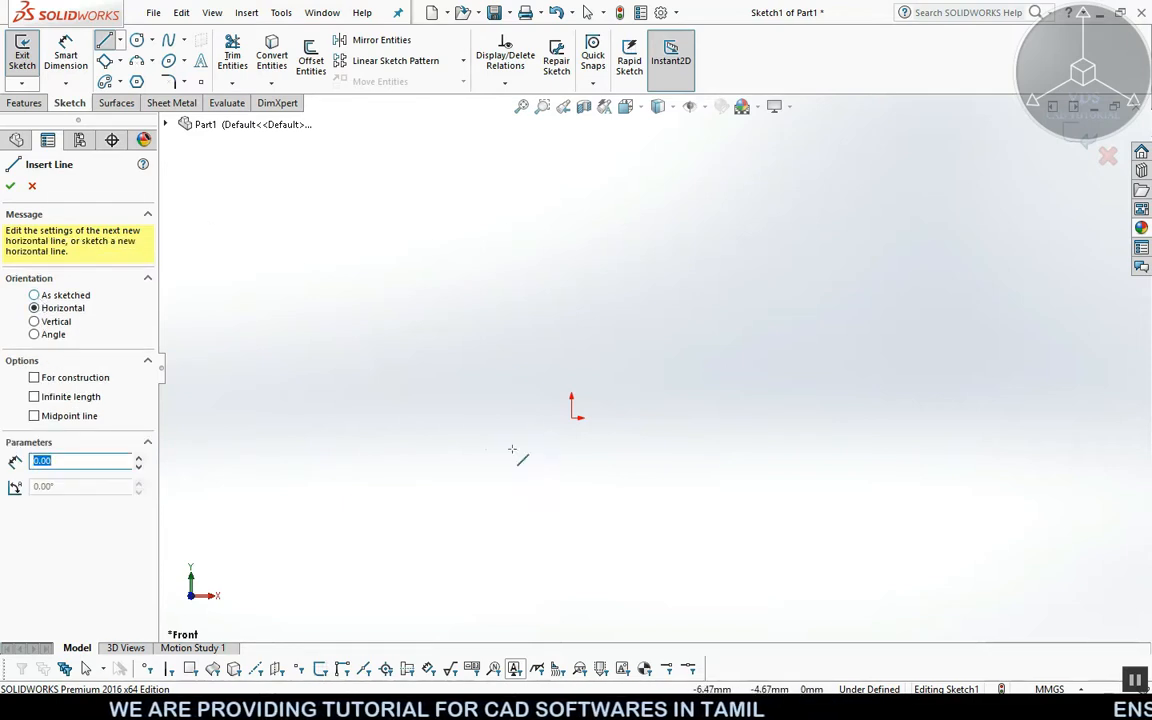
pyautogui.click(476, 373)
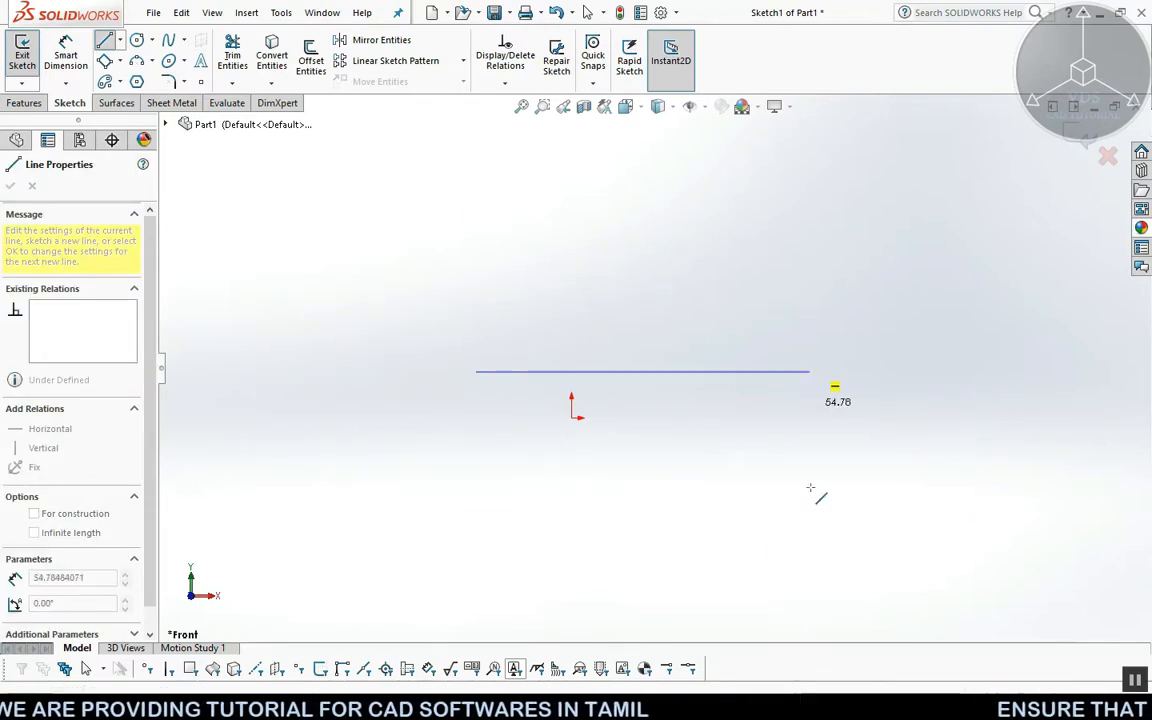
pyautogui.press('Escape')
pyautogui.click(104, 40)
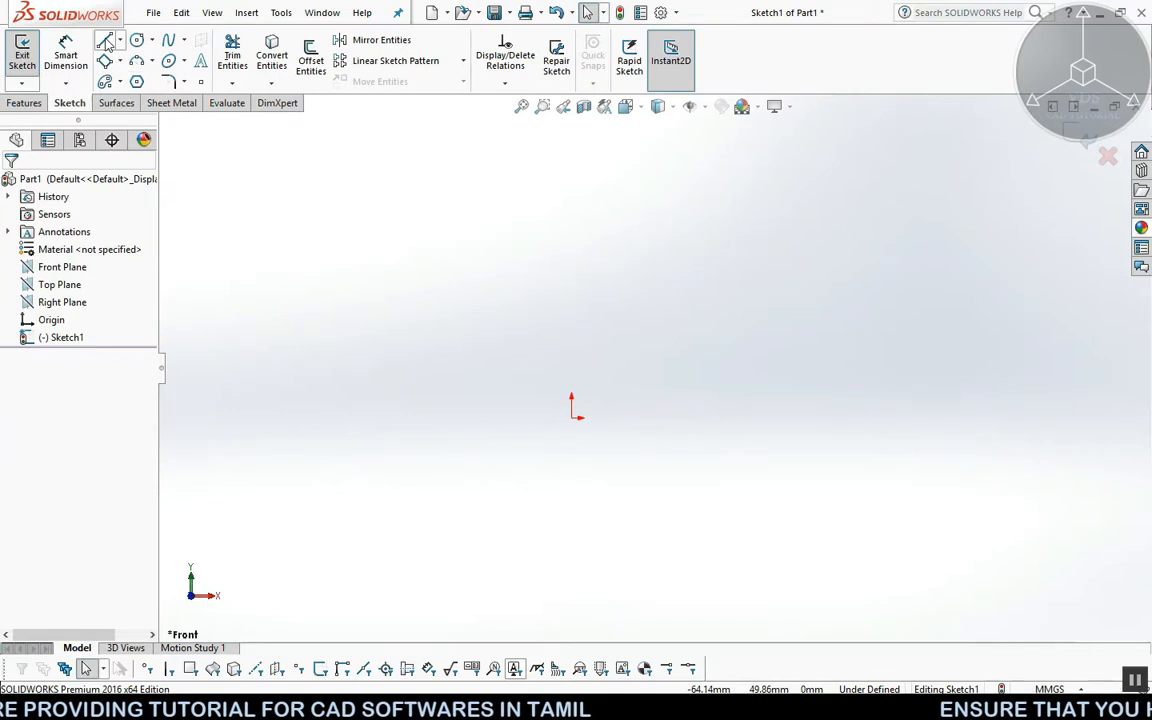
pyautogui.click(105, 42)
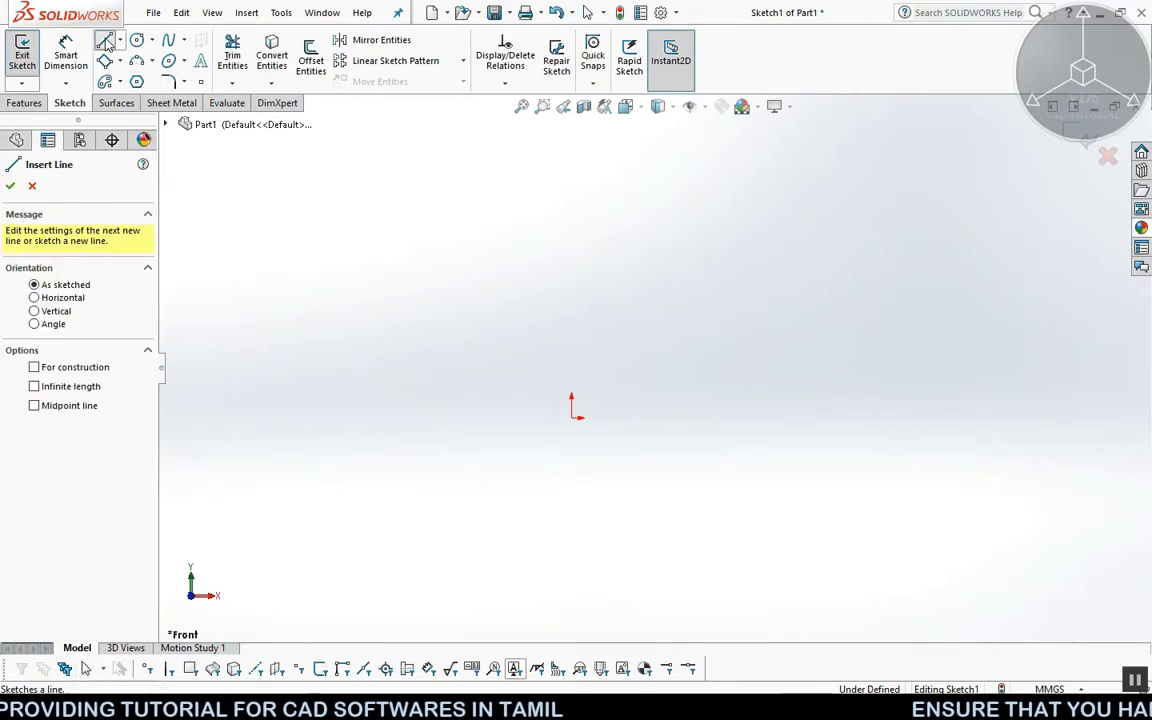
pyautogui.click(58, 324)
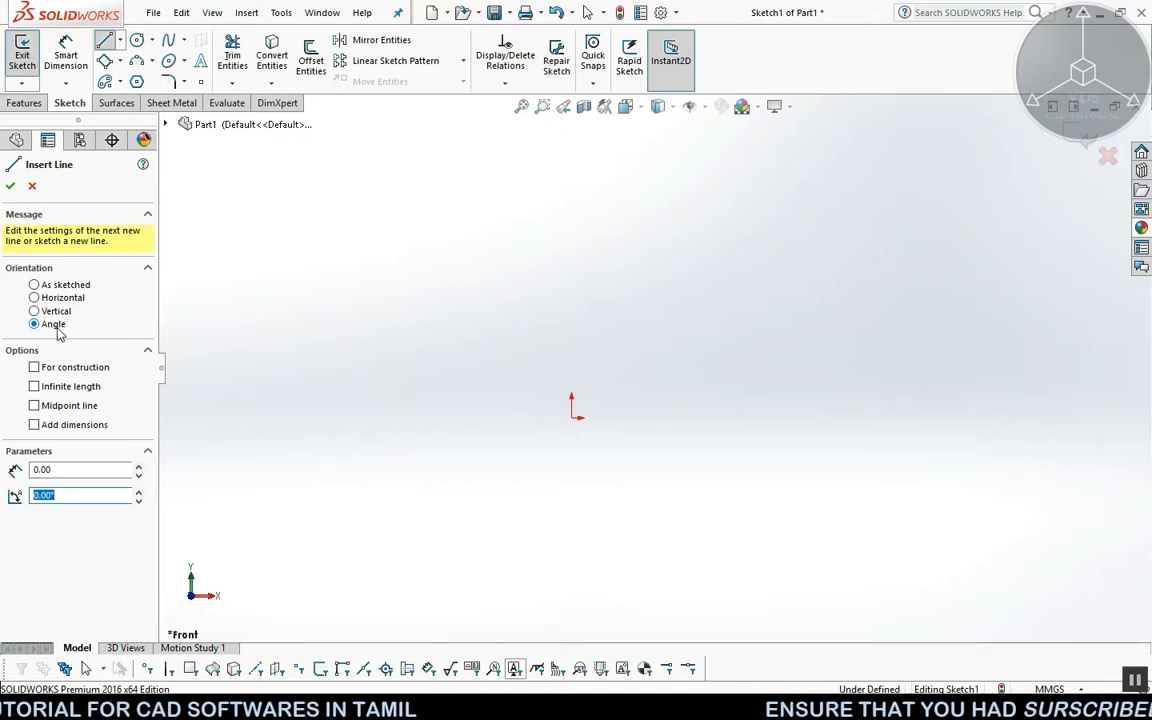
pyautogui.write('45')
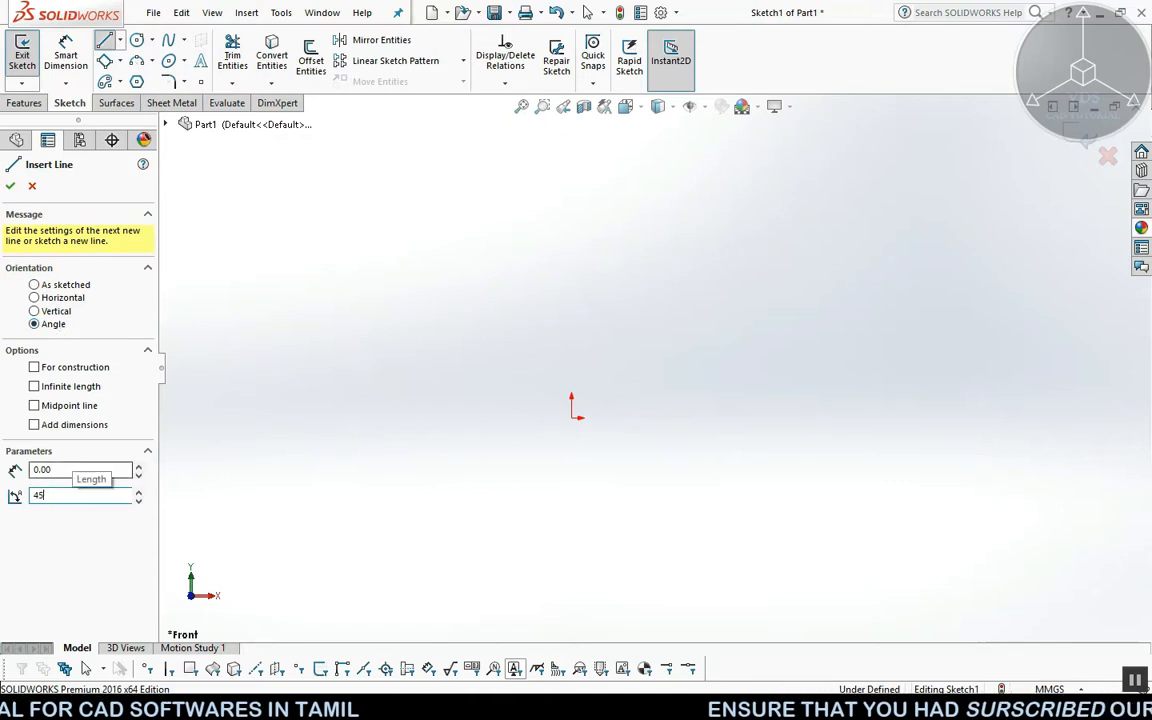
pyautogui.click(574, 419)
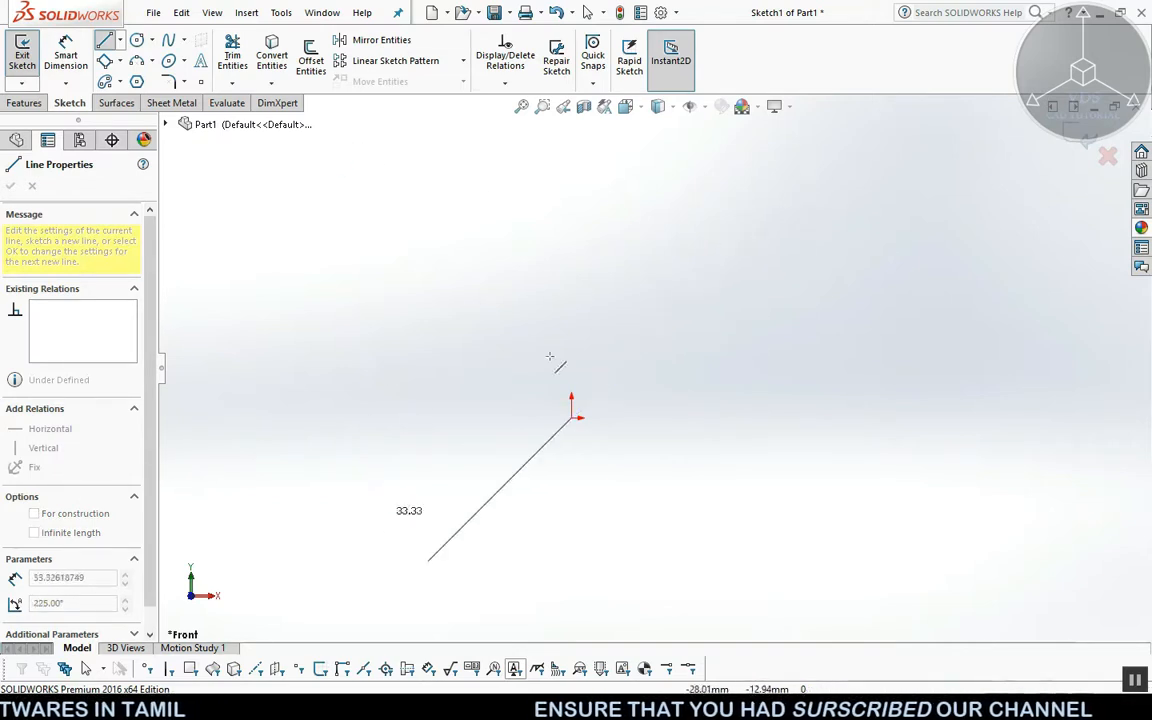
pyautogui.press('Escape')
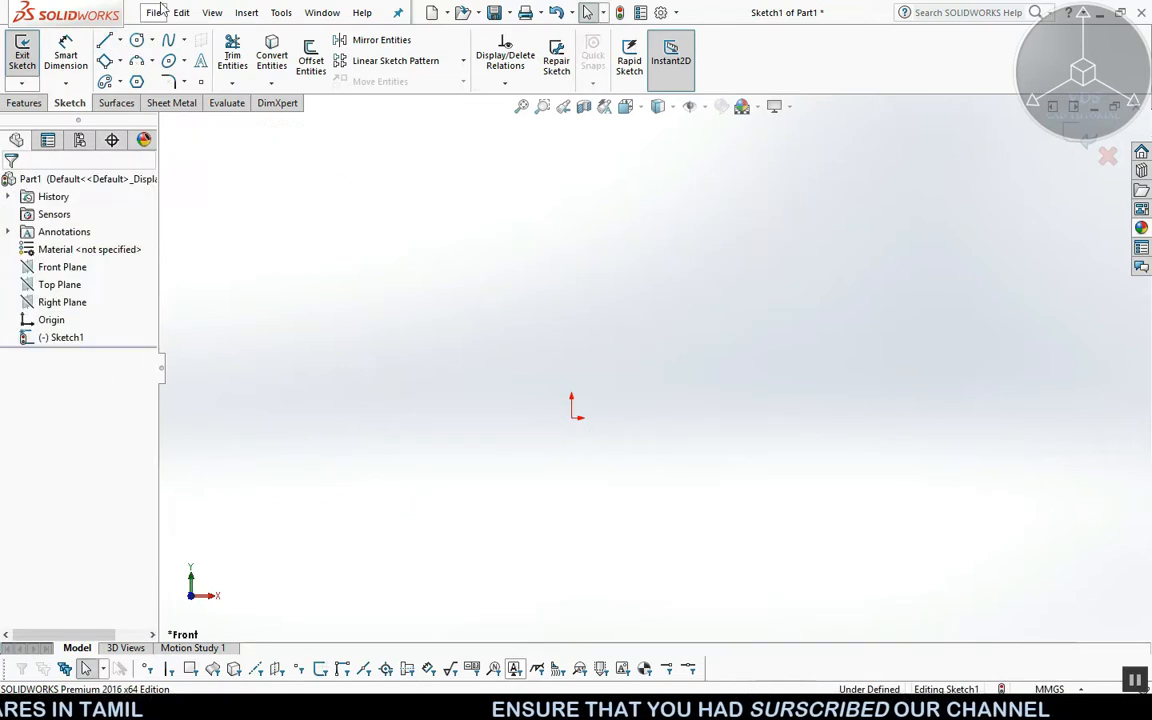
# Sketch a vertical line about 38.4 mm long upward from the origin.
pyautogui.click(104, 40)
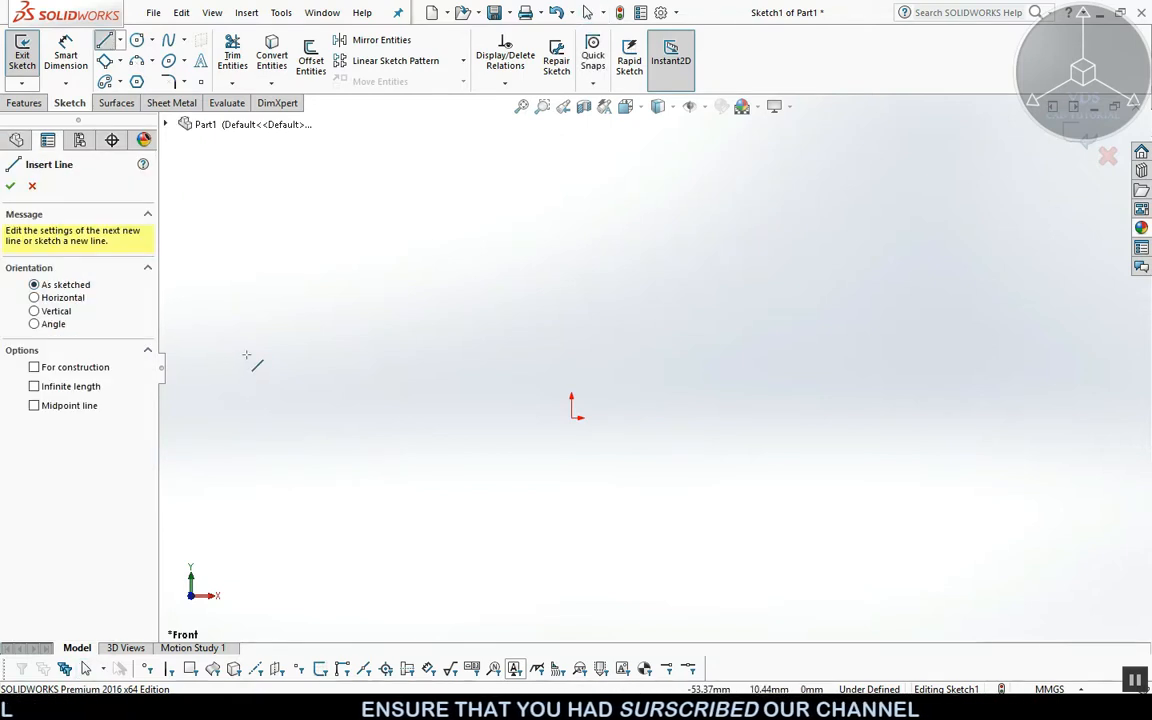
pyautogui.click(576, 419)
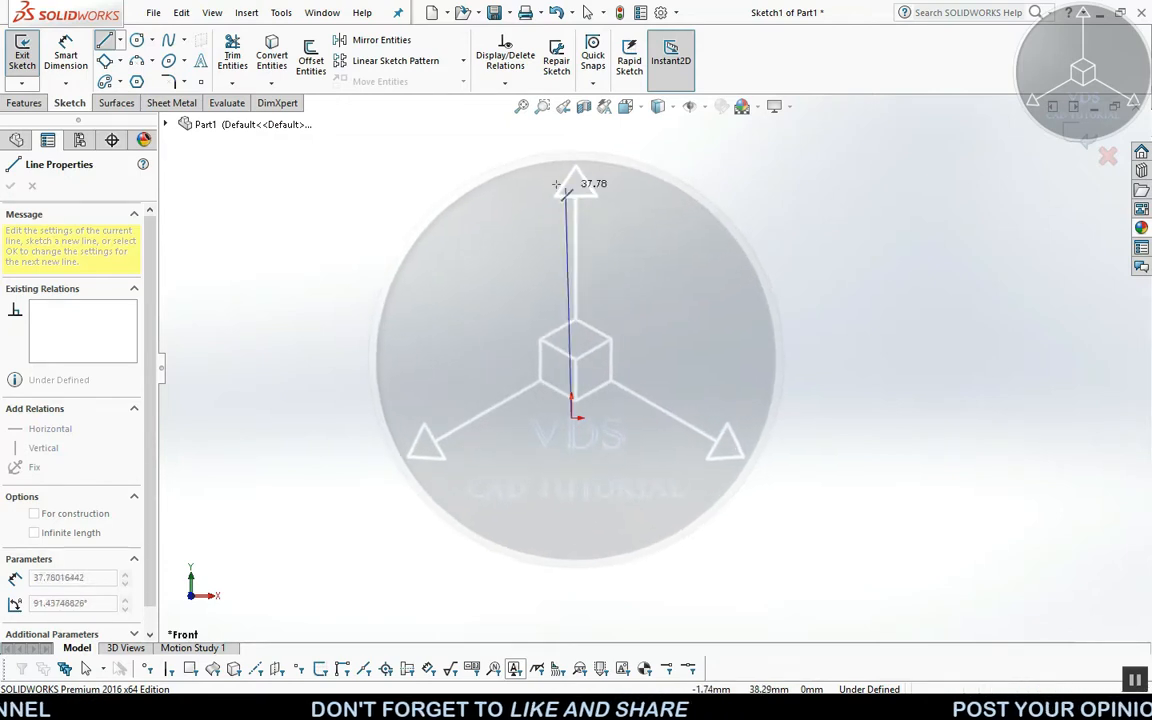
pyautogui.click(572, 184)
pyautogui.press('Escape')
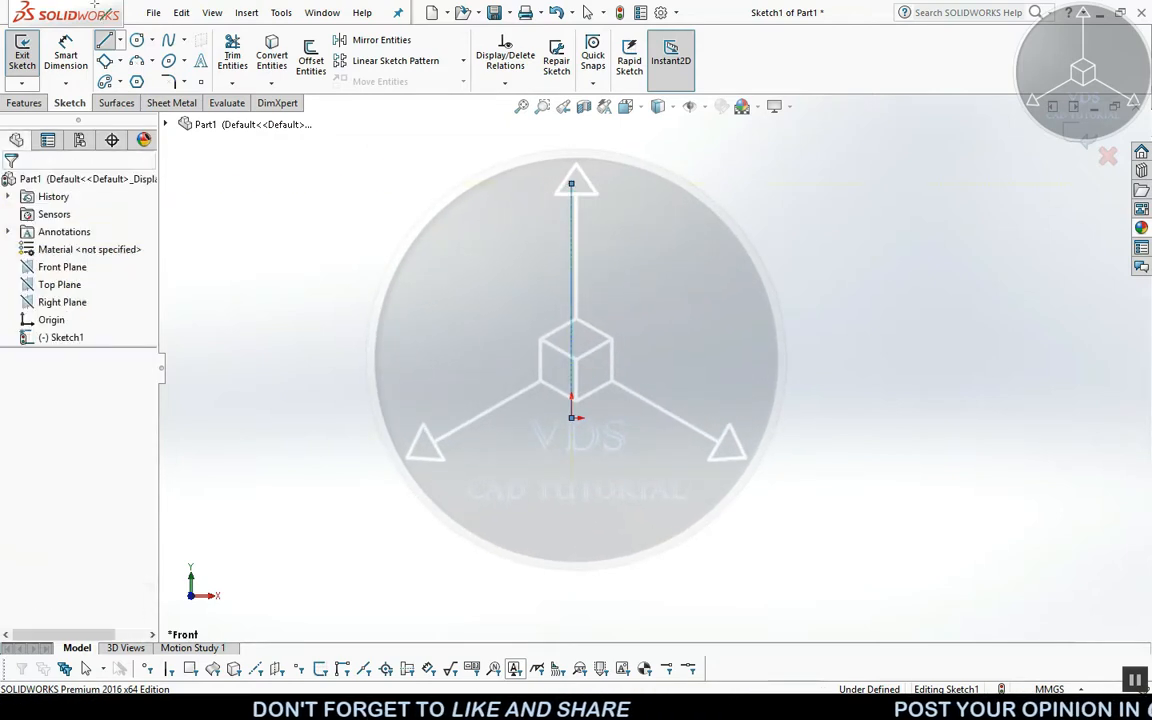
# Sketch a horizontal line about 36 mm long from the origin, continued by a line rising outward at about 142° to it.
pyautogui.click(104, 40)
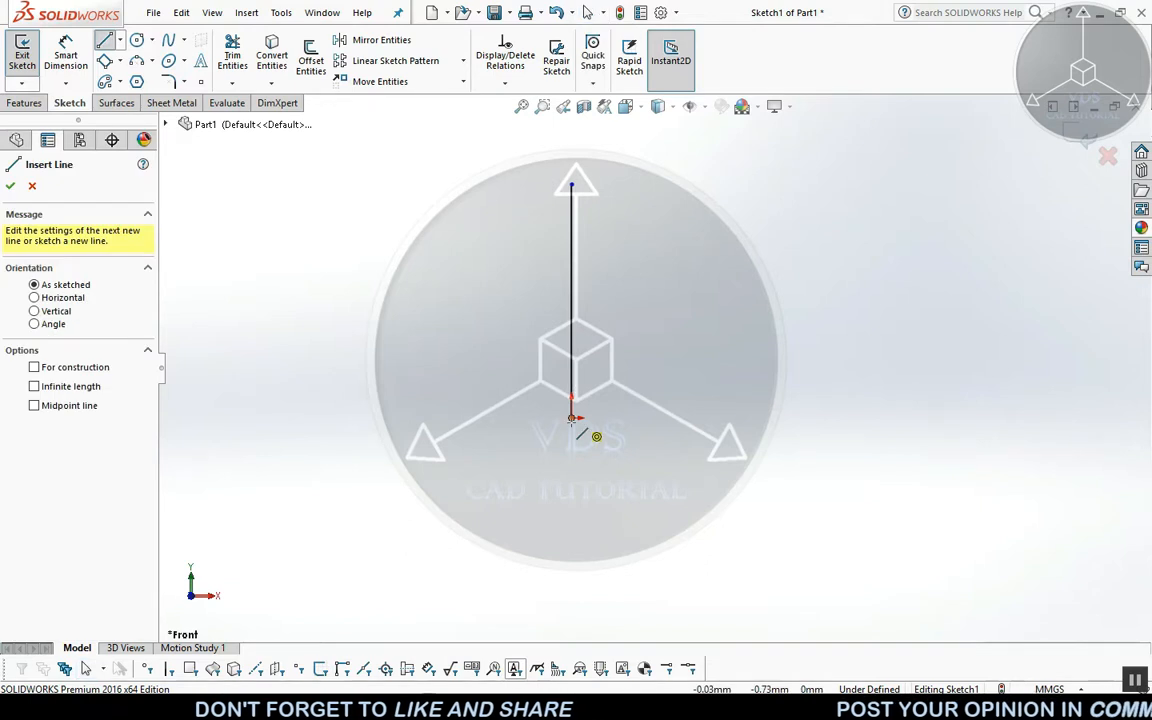
pyautogui.click(571, 418)
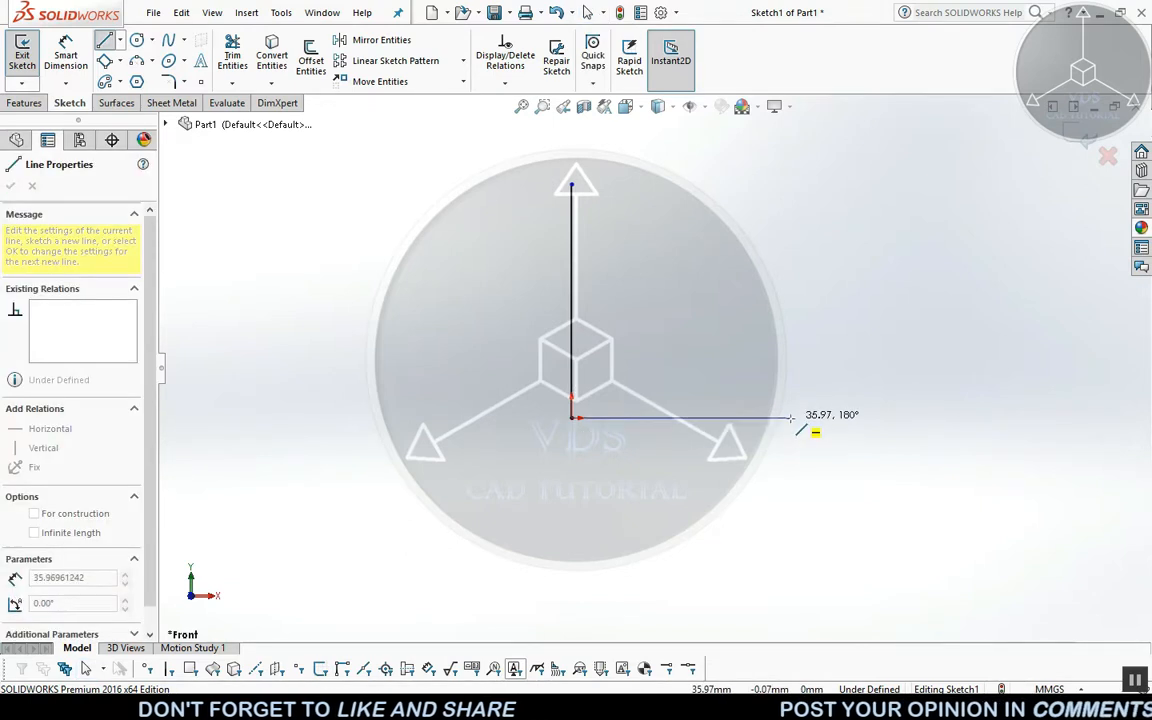
pyautogui.click(790, 417)
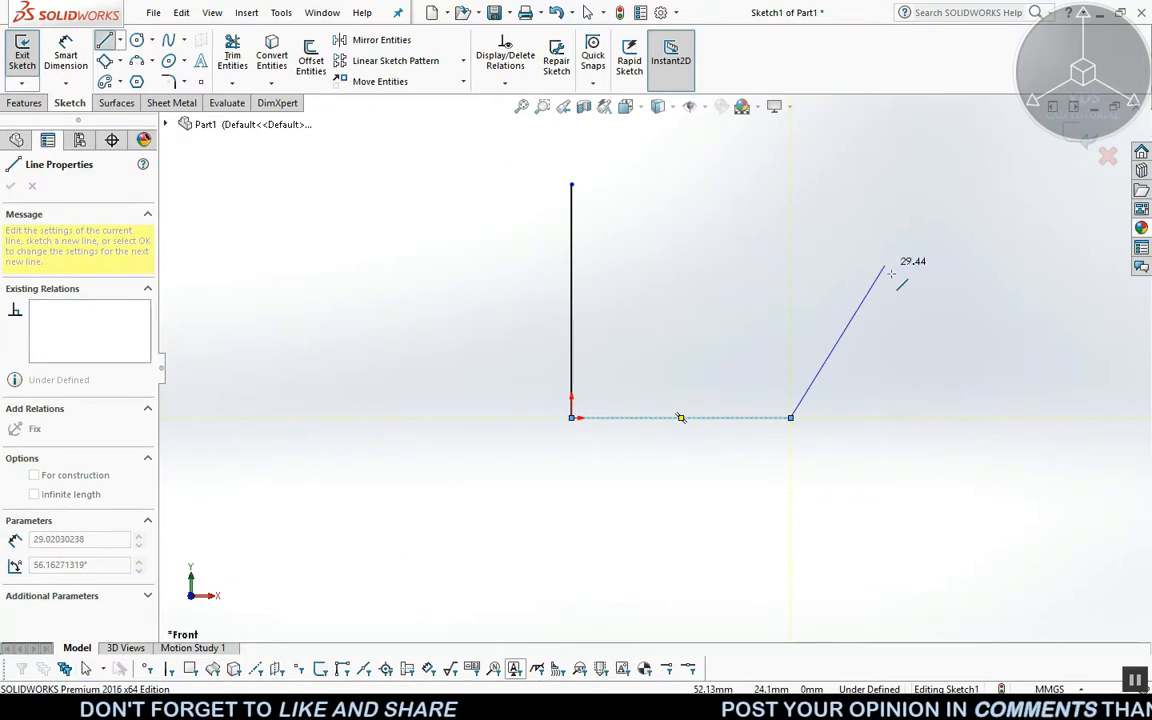
pyautogui.doubleClick(958, 286)
pyautogui.press('Escape')
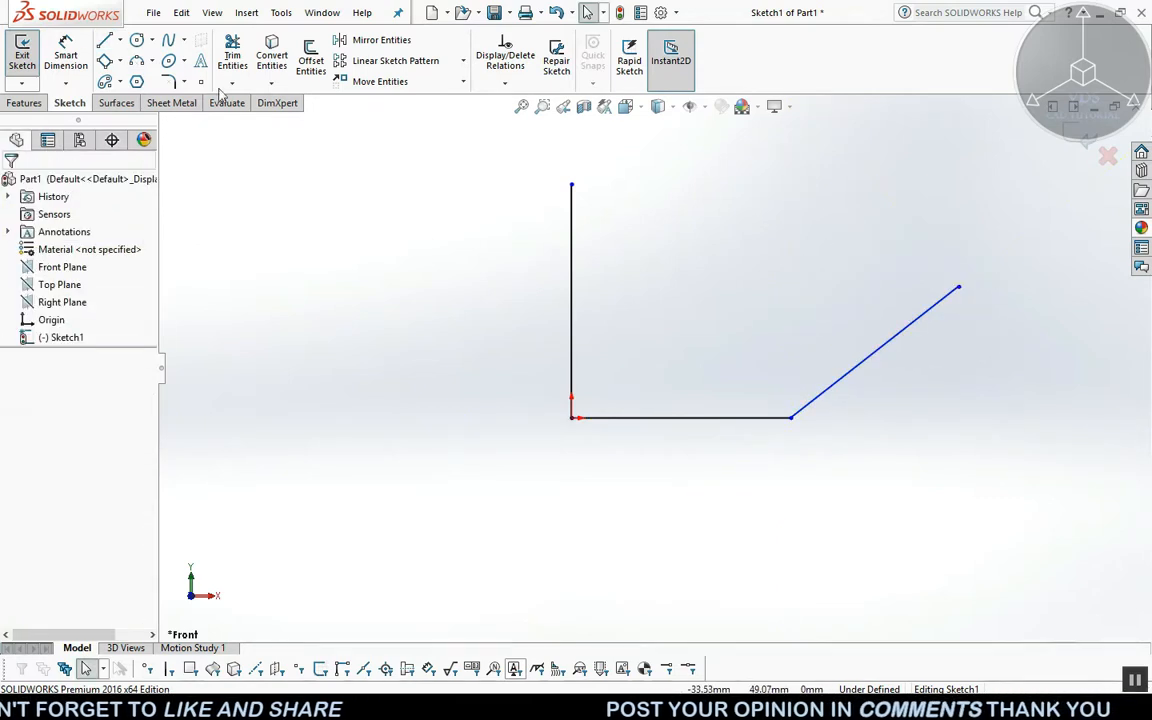
# Dimension the angle between the horizontal line and the slanted line as 135°.
pyautogui.click(65, 55)
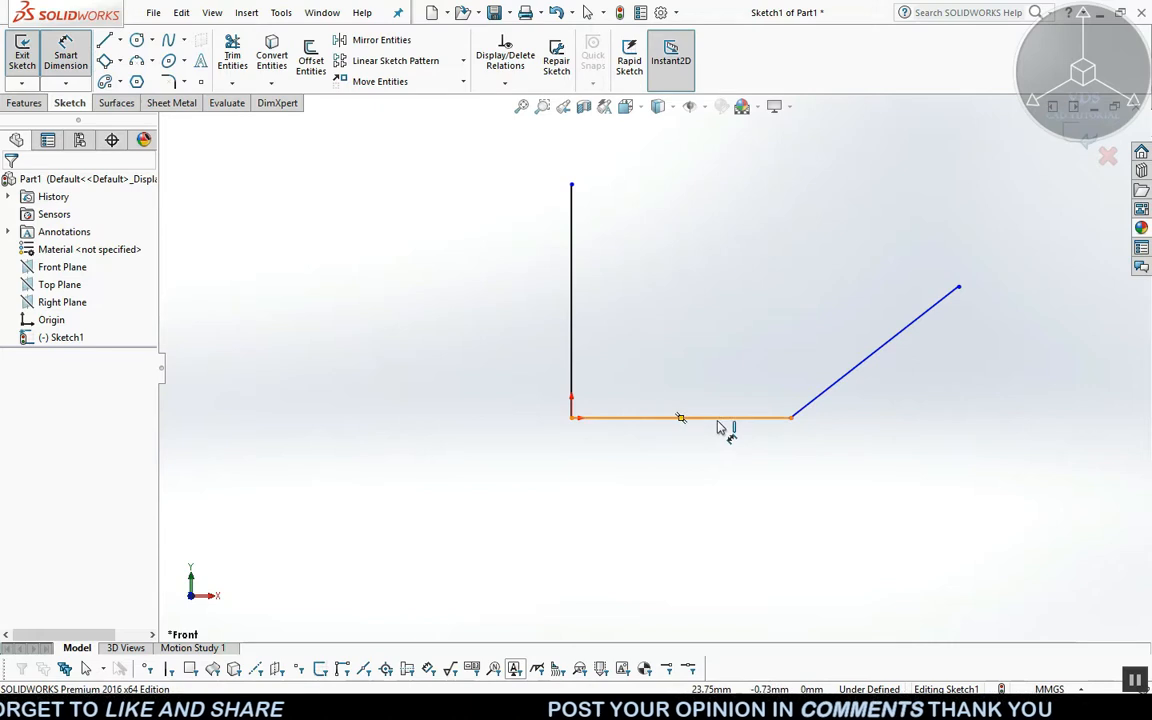
pyautogui.click(680, 417)
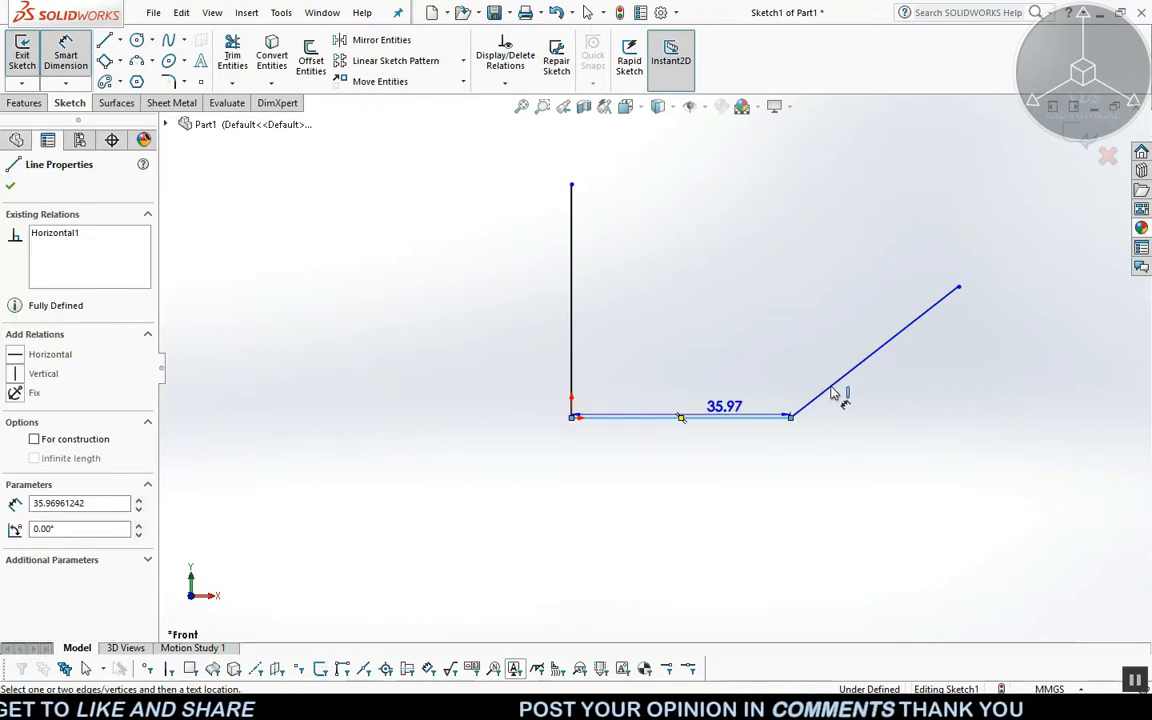
pyautogui.click(730, 353)
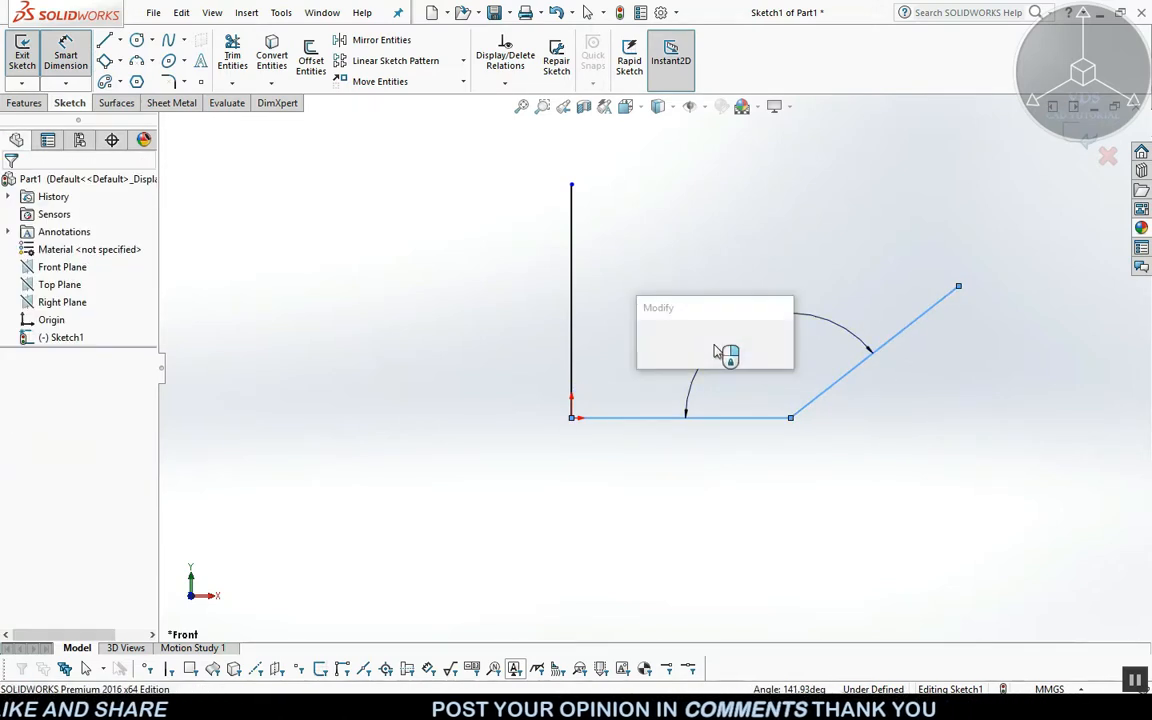
pyautogui.write('135')
pyautogui.press('Return')
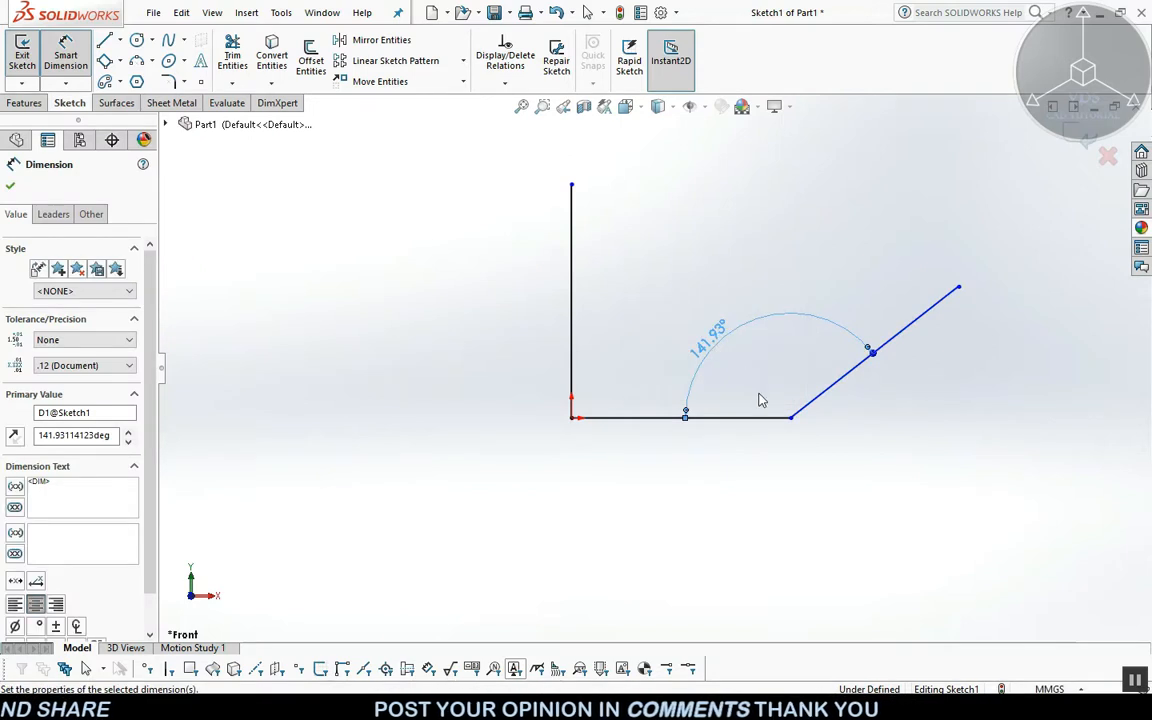
pyautogui.press('Escape')
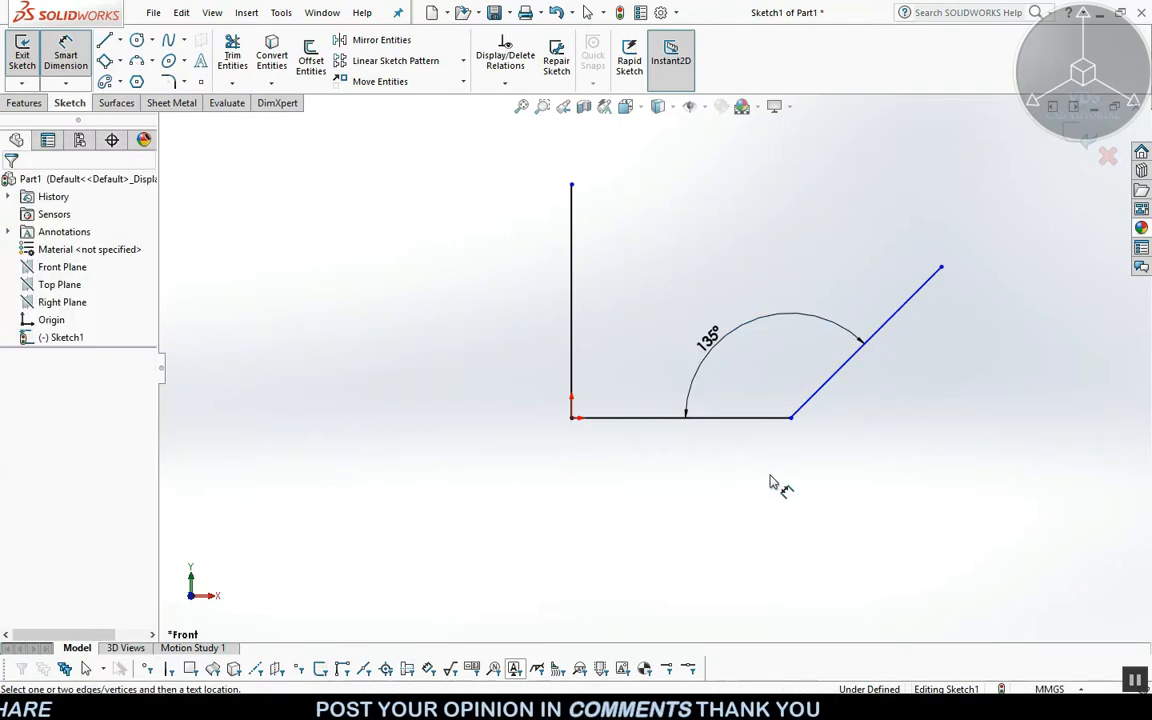
pyautogui.press('Escape')
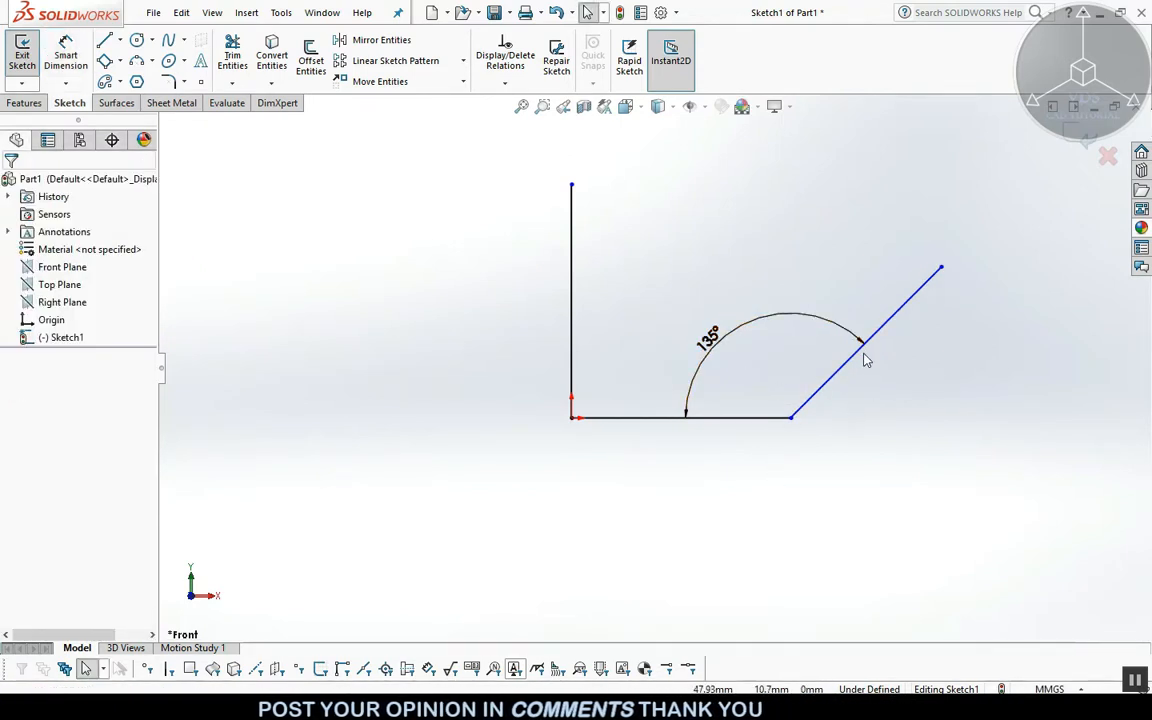
# Convert the horizontal line and the vertical line at the origin to construction geometry.
pyautogui.click(712, 420)
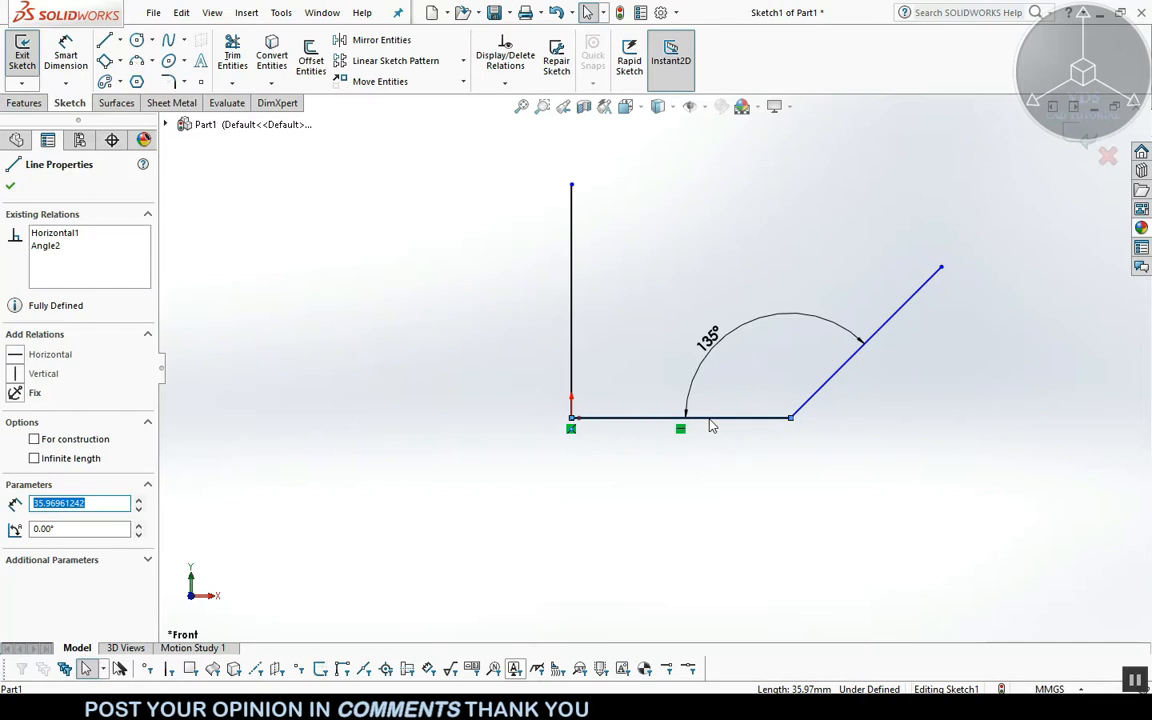
pyautogui.rightClick(712, 427)
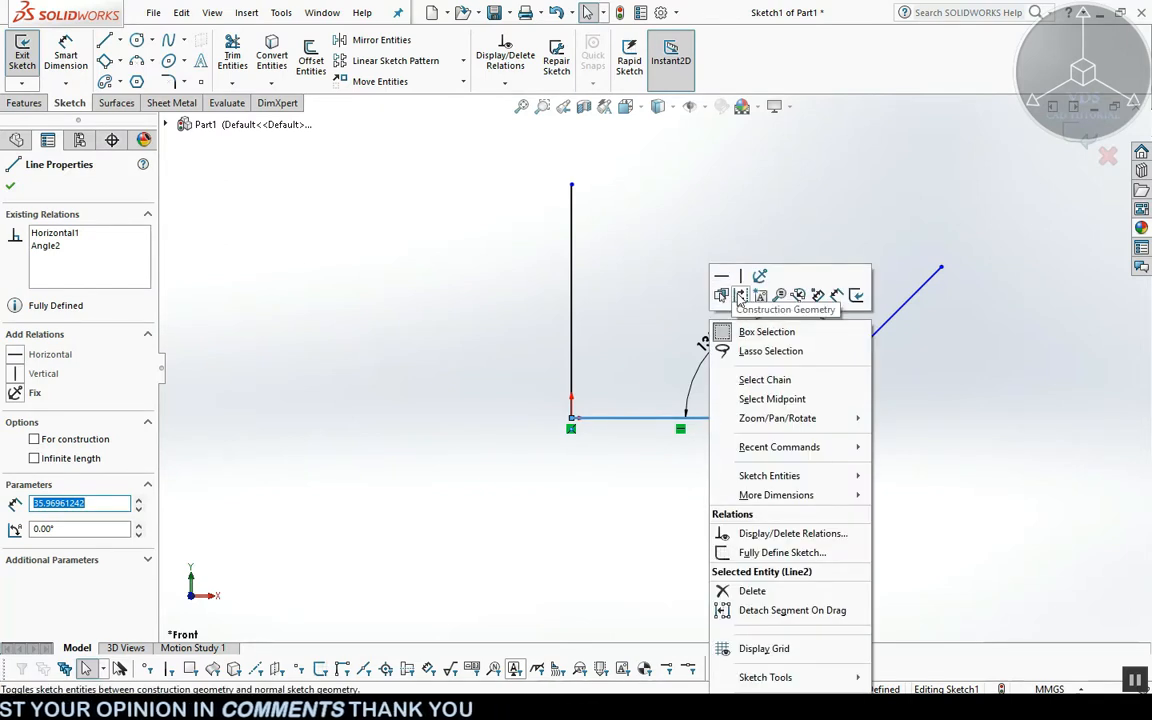
pyautogui.click(629, 465)
pyautogui.click(629, 465)
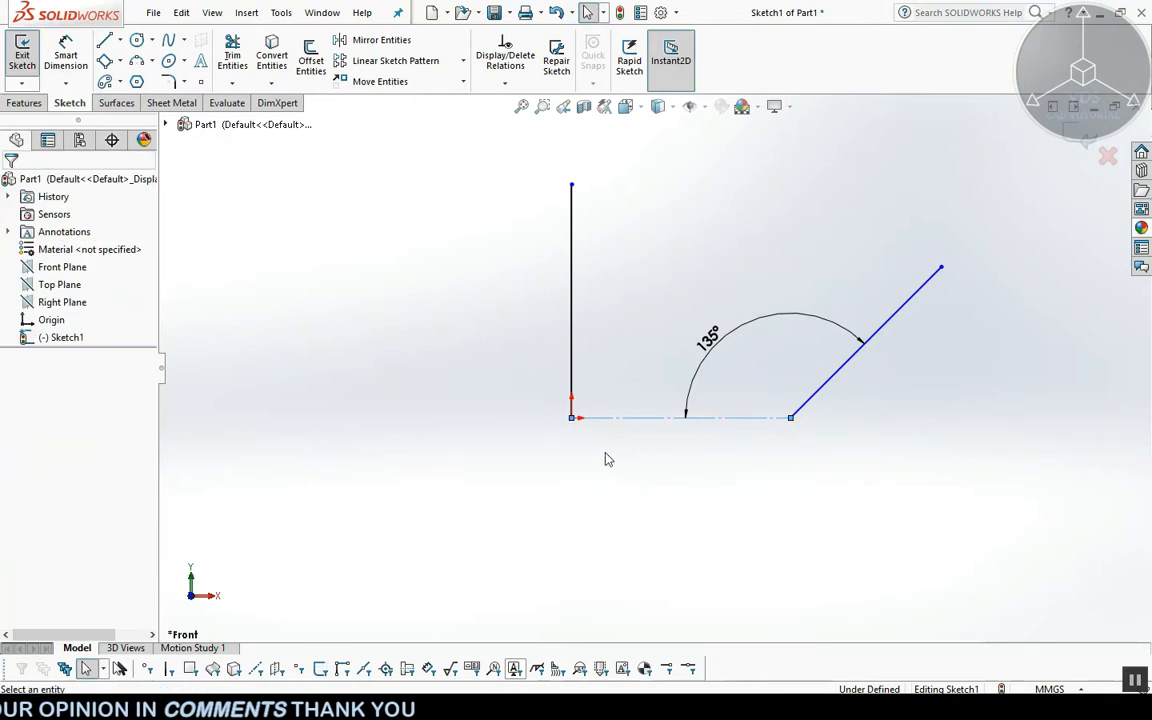
pyautogui.click(572, 290)
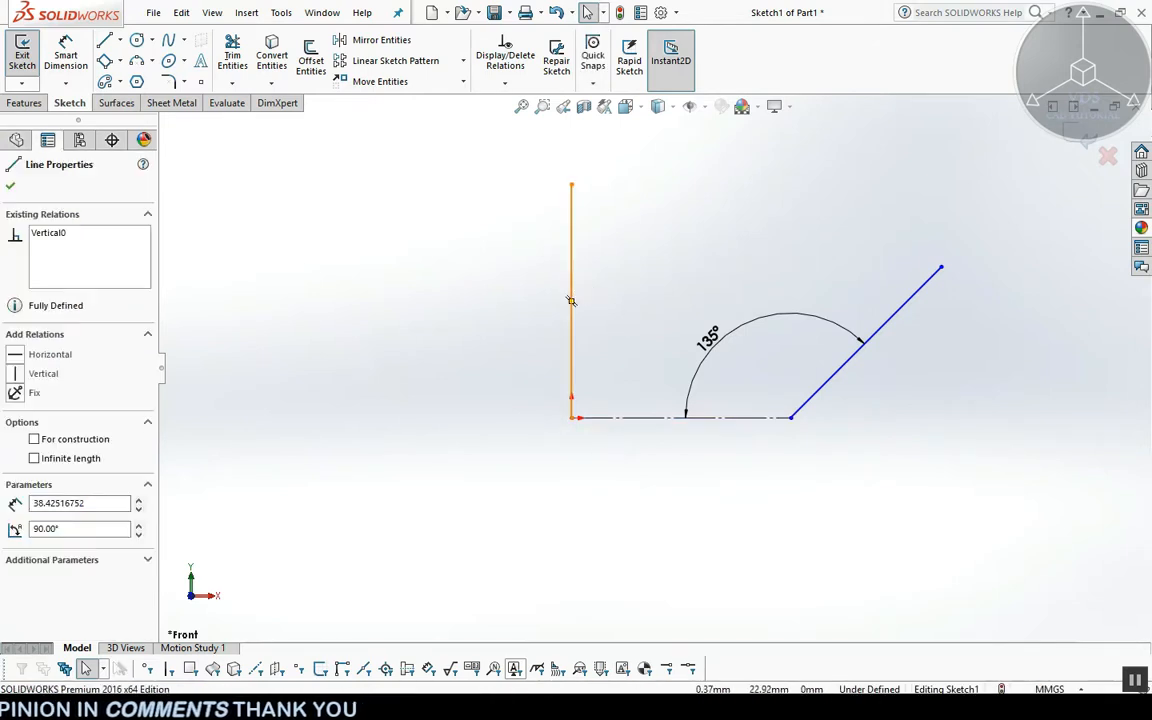
pyautogui.click(35, 440)
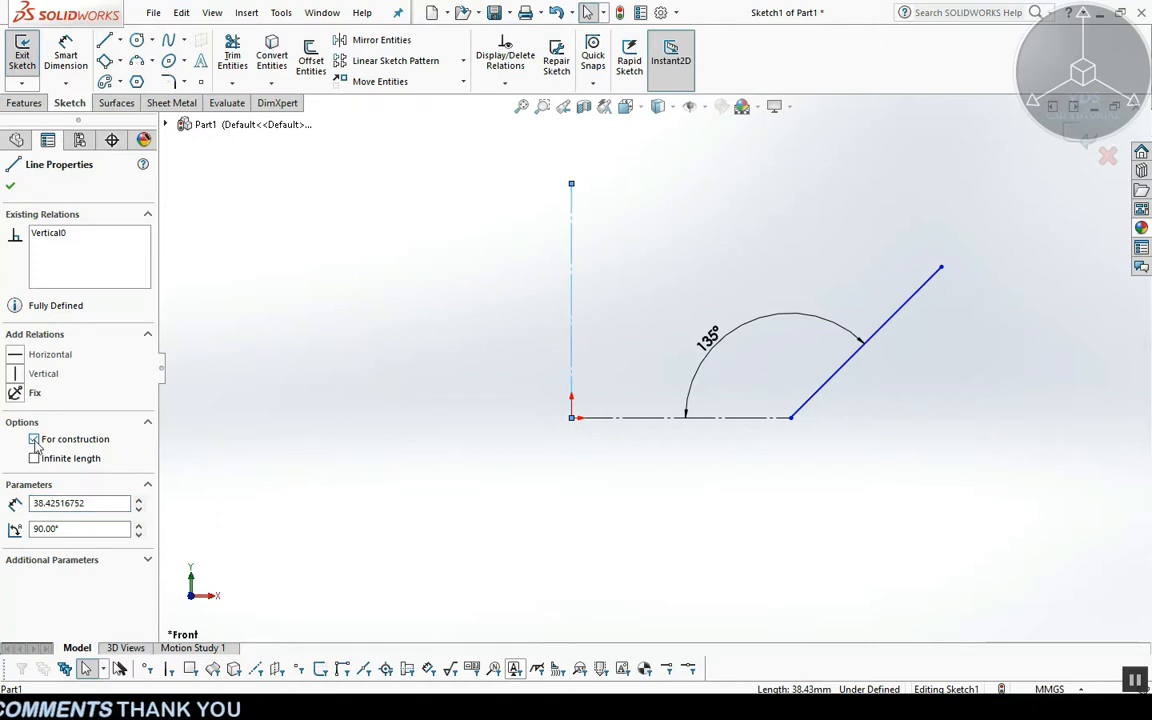
# Sketch a horizontal line about 45.7 mm long below the origin, spanning both sides of it.
pyautogui.click(663, 483)
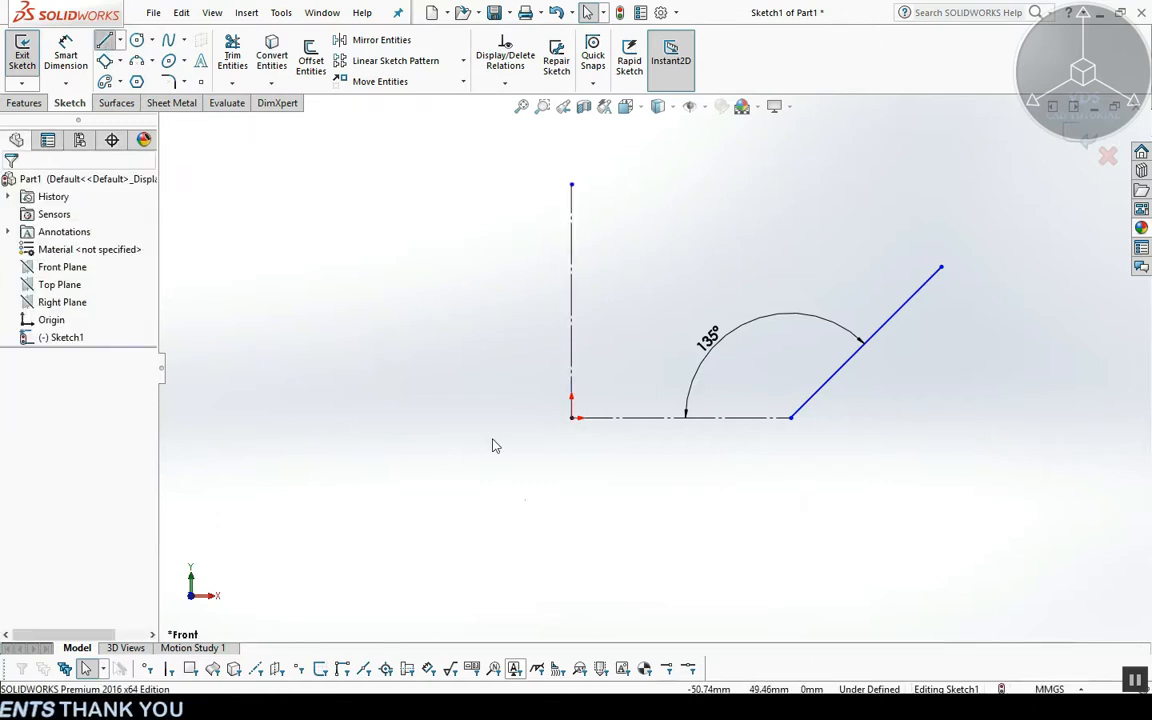
pyautogui.click(483, 486)
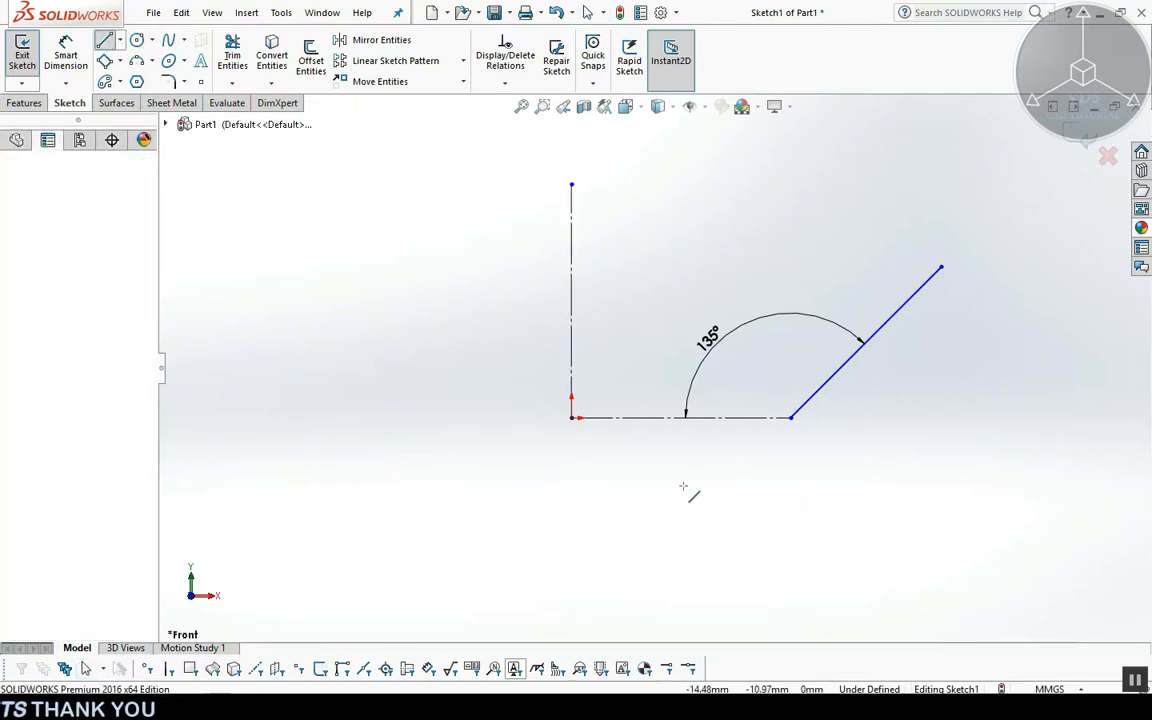
pyautogui.click(763, 486)
pyautogui.press('Escape')
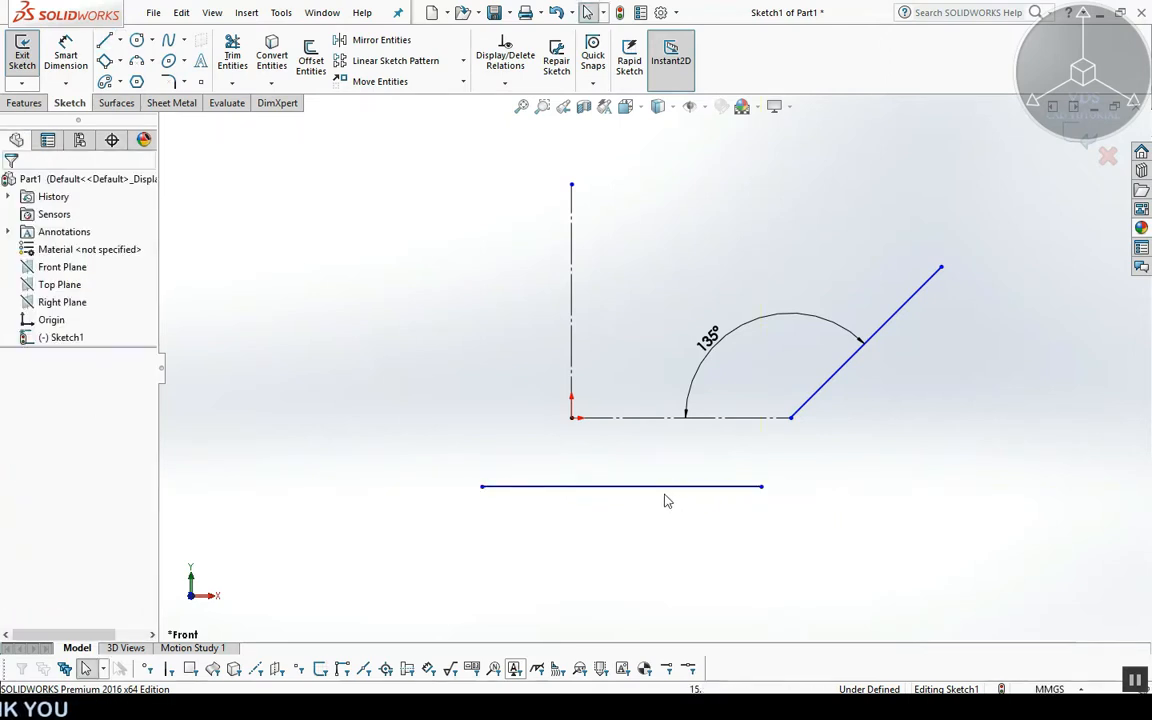
# Give the lower horizontal line infinite length and convert it to construction geometry.
pyautogui.click(663, 487)
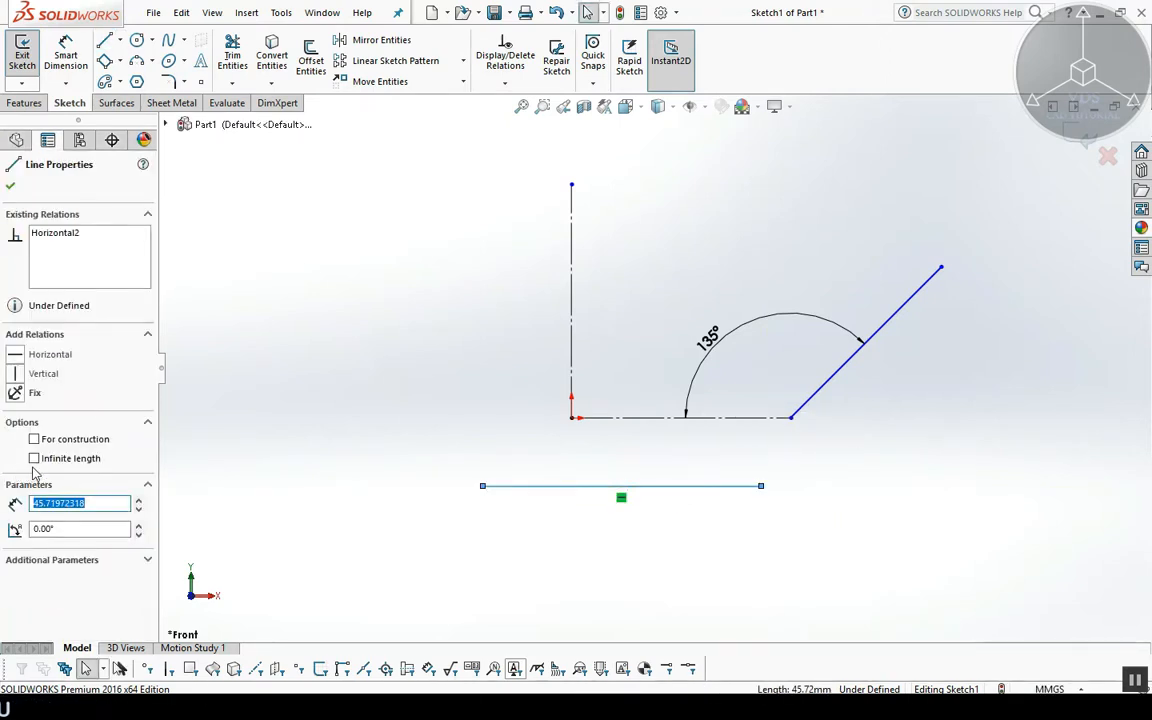
pyautogui.click(34, 459)
pyautogui.click(632, 548)
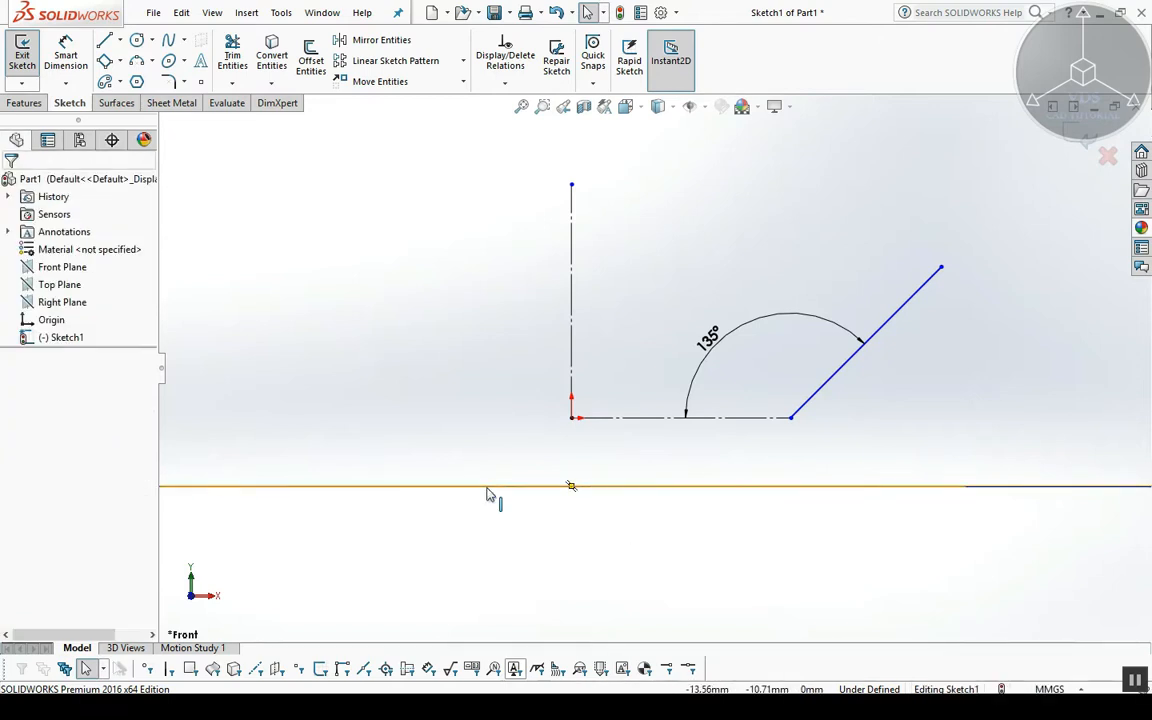
pyautogui.click(570, 485)
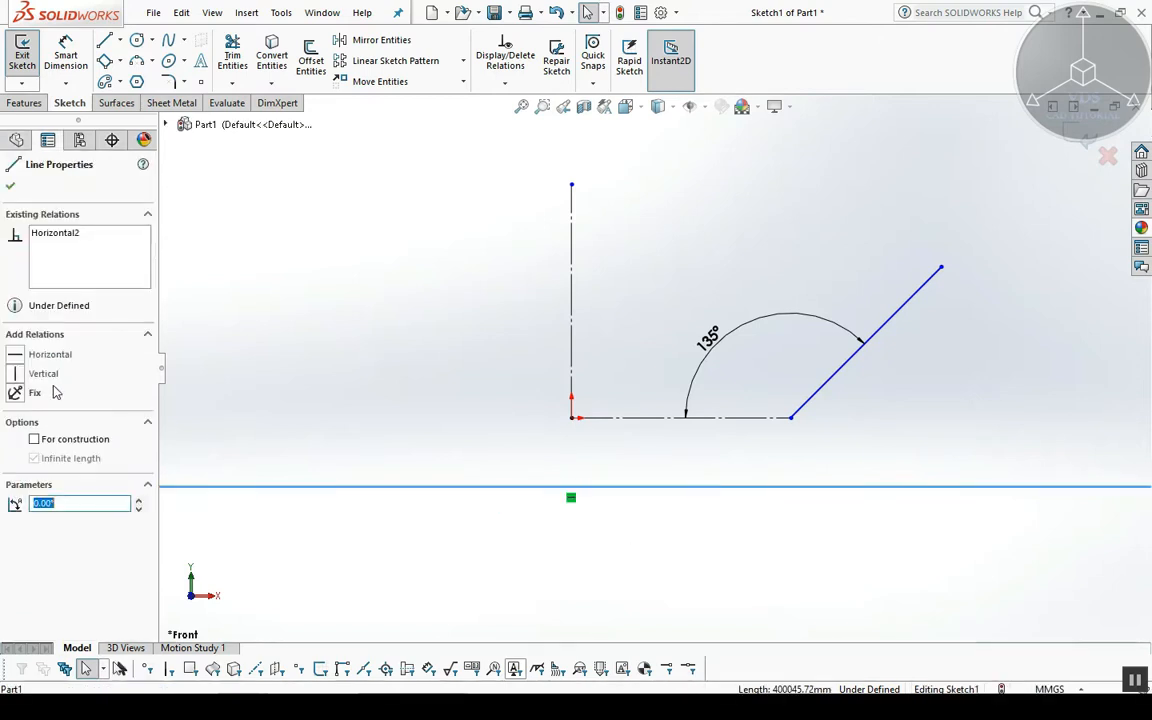
pyautogui.click(37, 441)
pyautogui.click(10, 186)
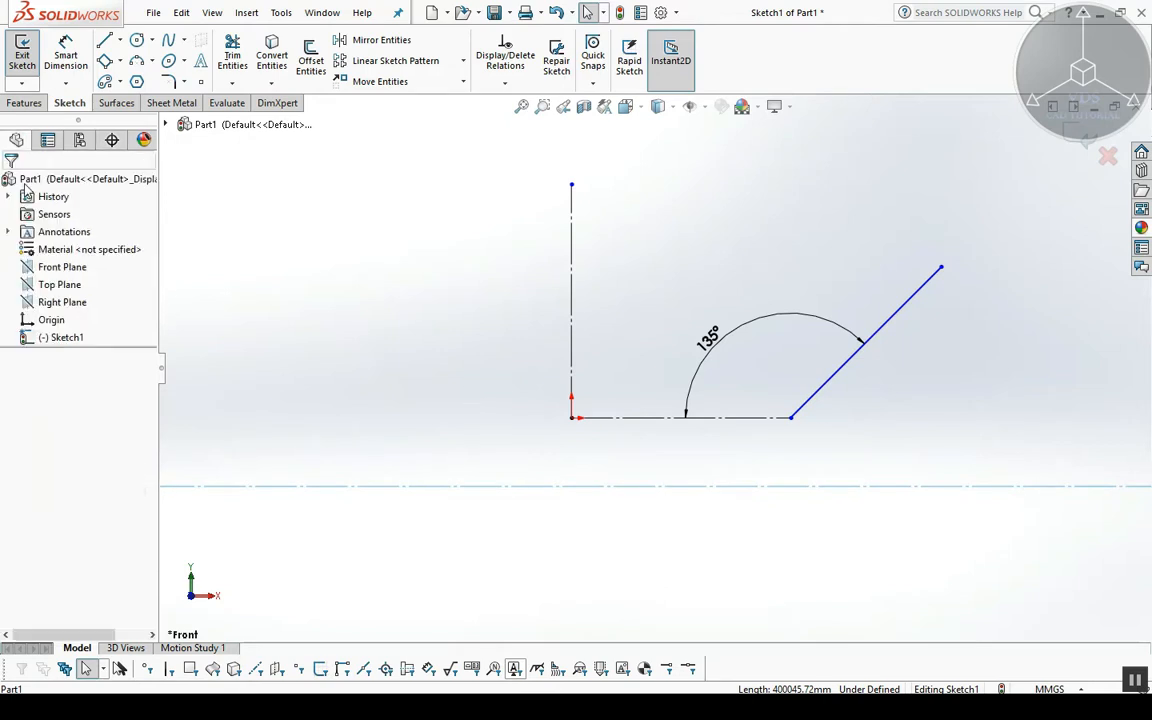
# Examine the infinite construction line up close, from afar and at an angle, and return to the Front view.
pyautogui.scroll(-2, 445, 309)
pyautogui.scroll(1, 446, 310)
pyautogui.scroll(-1, 446, 310)
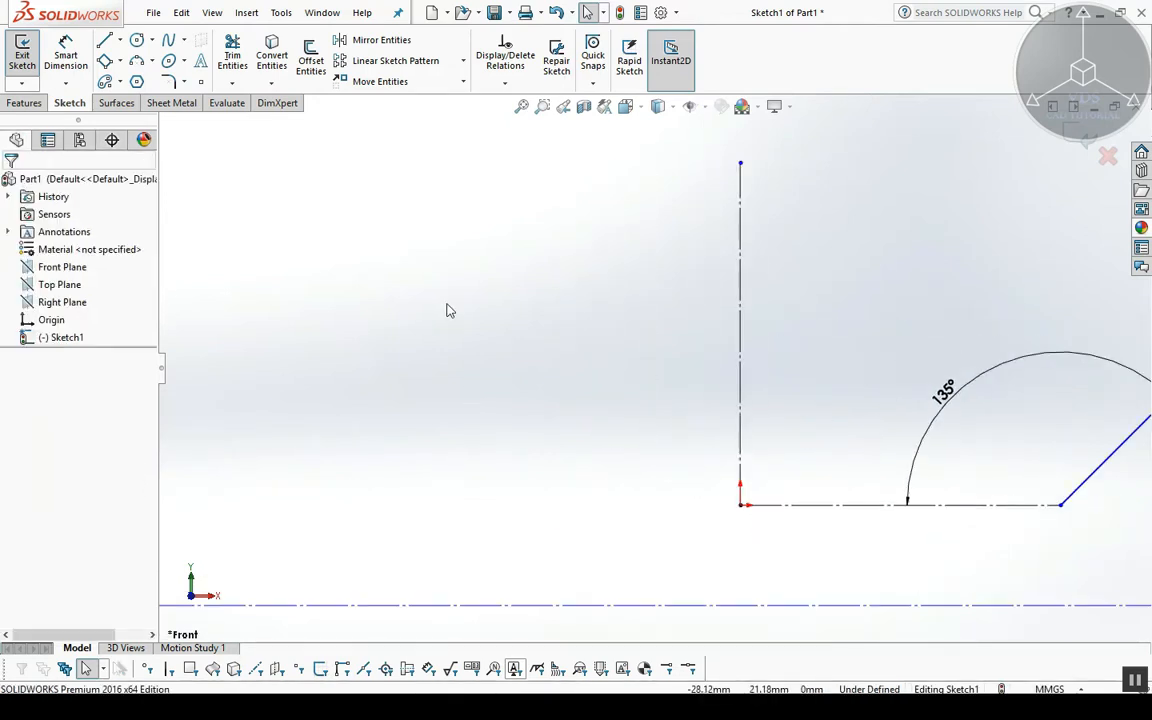
pyautogui.scroll(-2, 626, 420)
pyautogui.scroll(1, 638, 417)
pyautogui.scroll(-1, 637, 417)
pyautogui.scroll(1, 640, 417)
pyautogui.scroll(-1, 638, 417)
pyautogui.scroll(1, 638, 417)
pyautogui.scroll(-1, 638, 417)
pyautogui.scroll(1, 638, 417)
pyautogui.scroll(-1, 638, 417)
pyautogui.scroll(4, 662, 372)
pyautogui.moveTo(725, 321)
pyautogui.mouseDown(button='middle')
pyautogui.moveTo(614, 447)
pyautogui.moveTo(645, 311)
pyautogui.moveTo(643, 239)
pyautogui.moveTo(532, 257)
pyautogui.moveTo(581, 344)
pyautogui.moveTo(670, 328)
pyautogui.moveTo(668, 281)
pyautogui.mouseUp(button='middle')
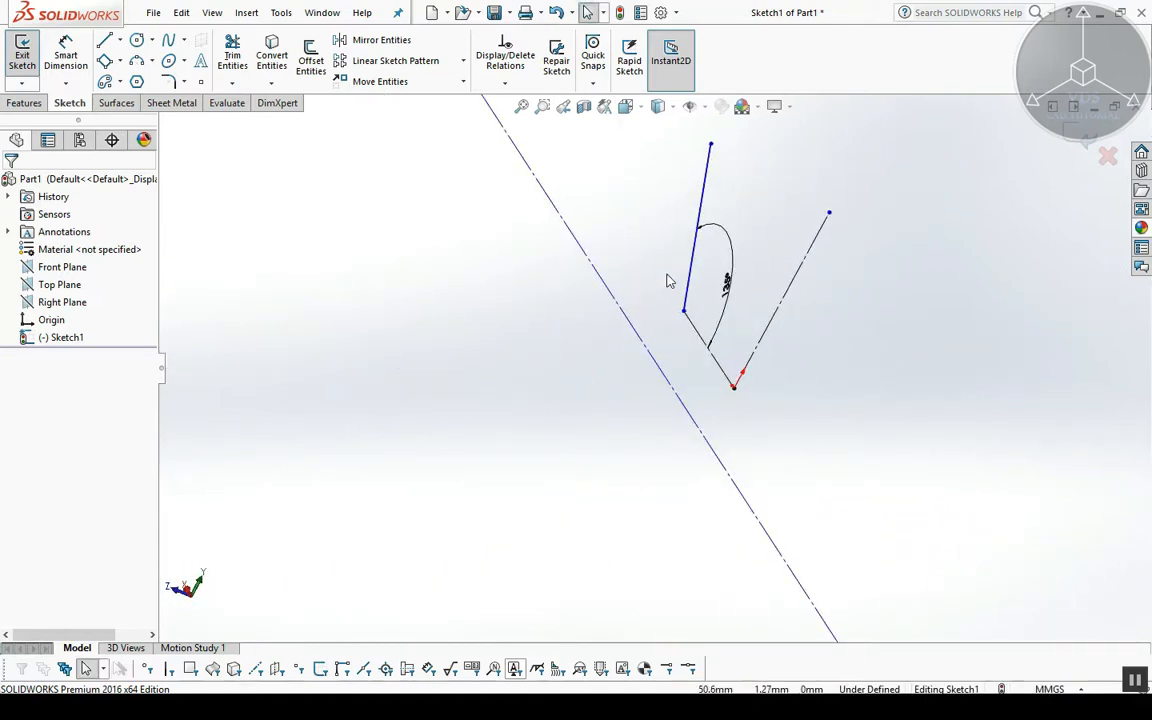
pyautogui.hotkey('ctrl', '1')
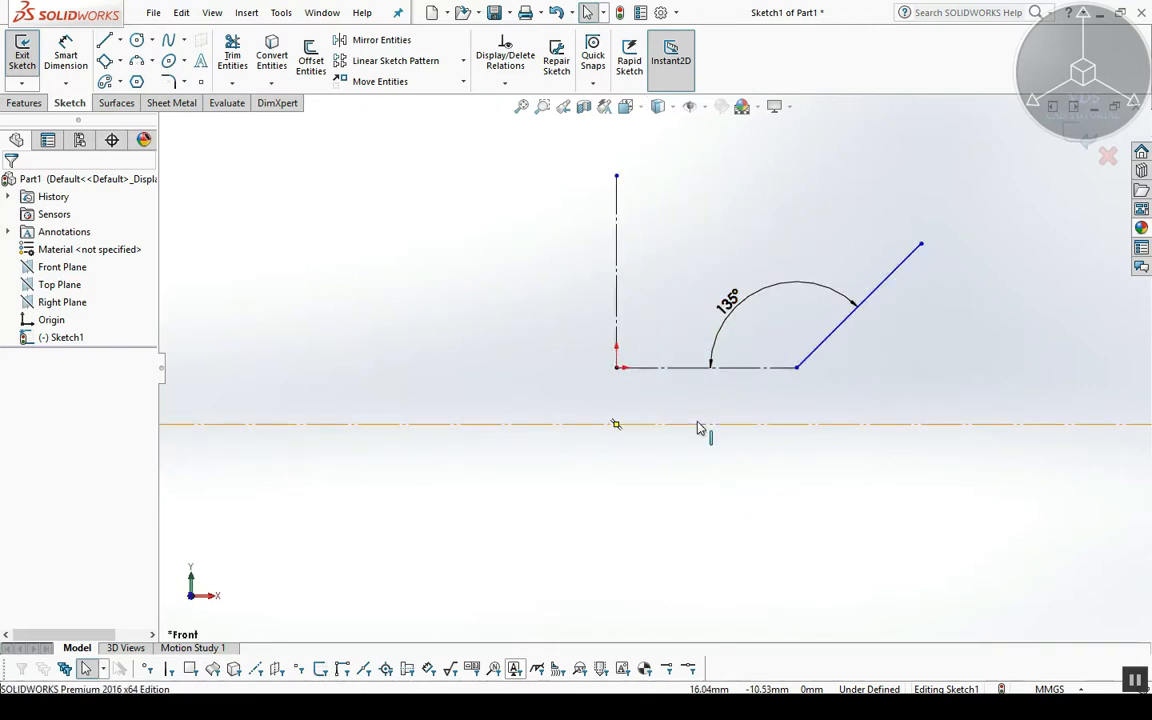
# Delete all the lines and the angle dimension from the sketch.
pyautogui.click(122, 62)
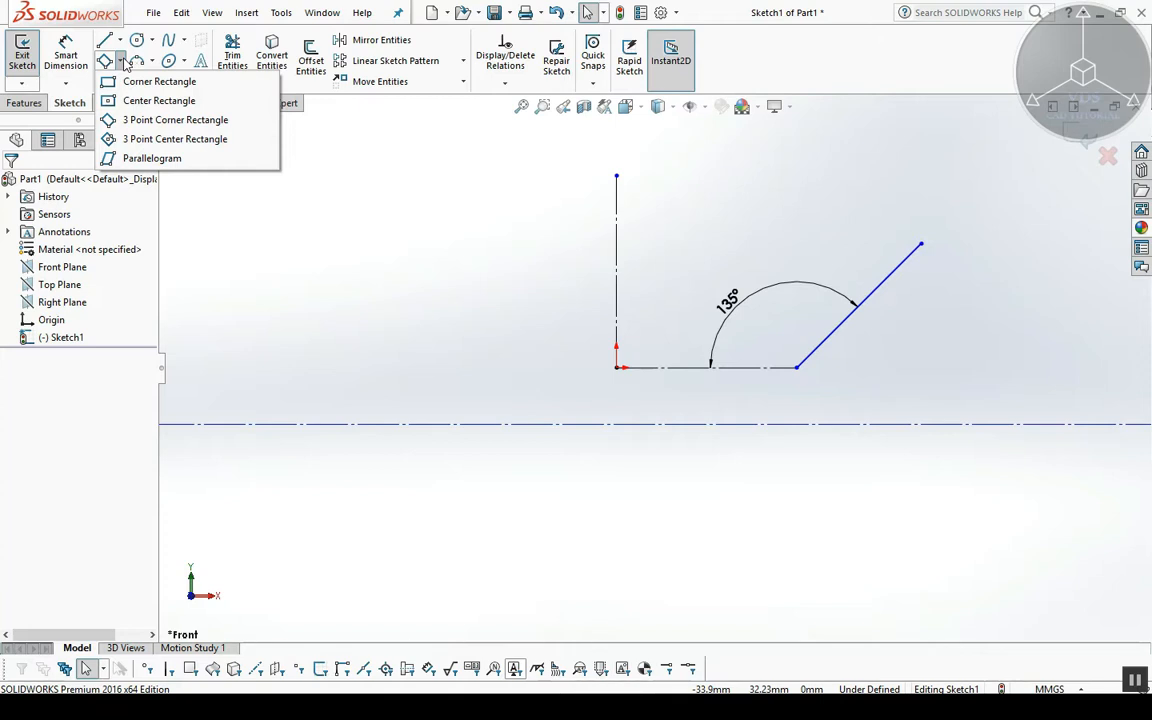
pyautogui.moveTo(1027, 533)
pyautogui.mouseDown()
pyautogui.moveTo(784, 348)
pyautogui.moveTo(462, 239)
pyautogui.mouseUp()
pyautogui.press('Delete')
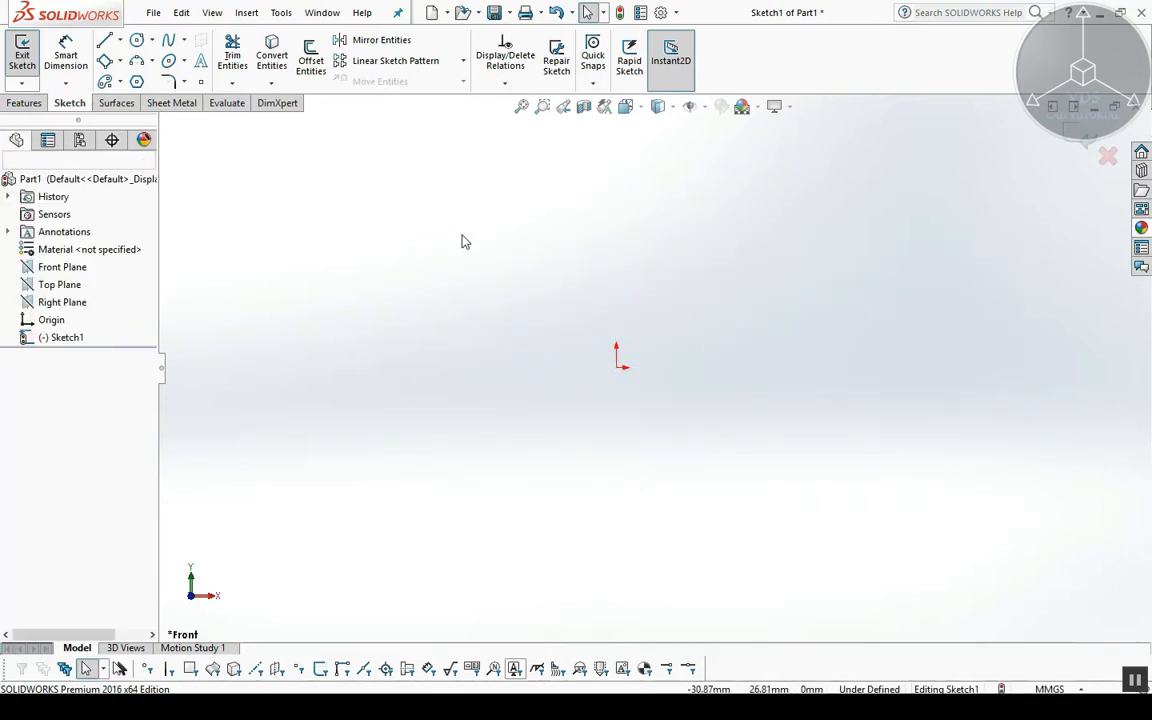
# Sketch a wide corner rectangle enclosing the origin, starting from its lower-left corner.
pyautogui.click(120, 62)
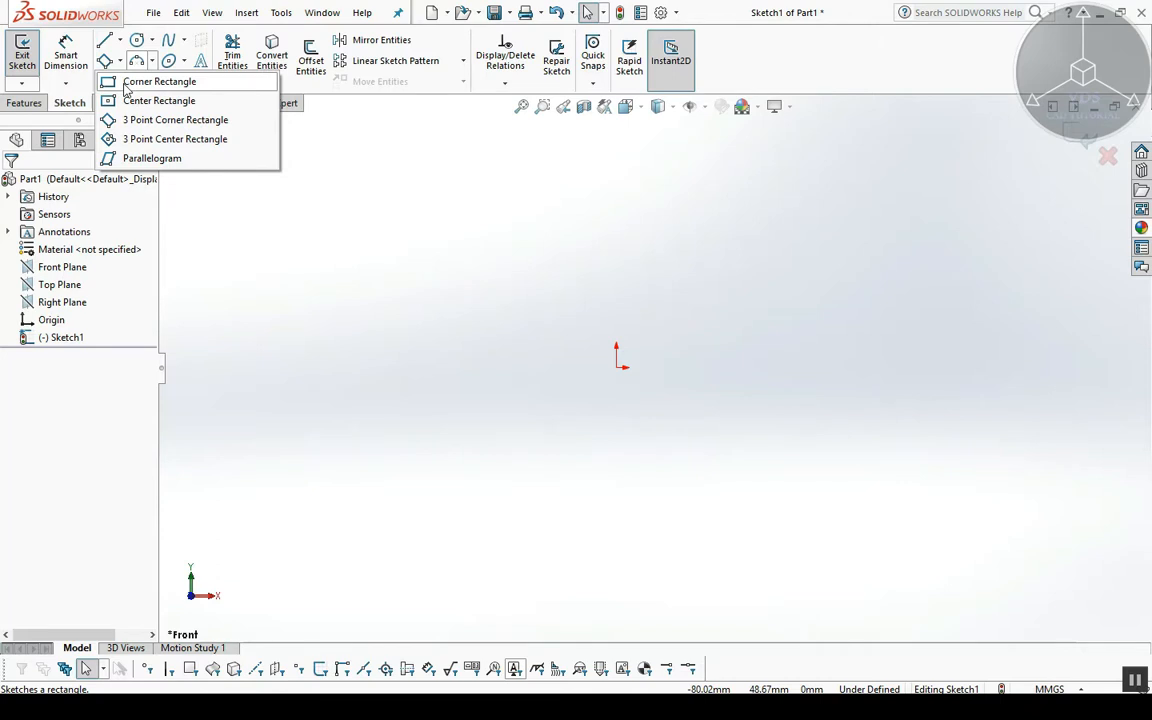
pyautogui.click(126, 84)
pyautogui.click(384, 398)
pyautogui.click(586, 296)
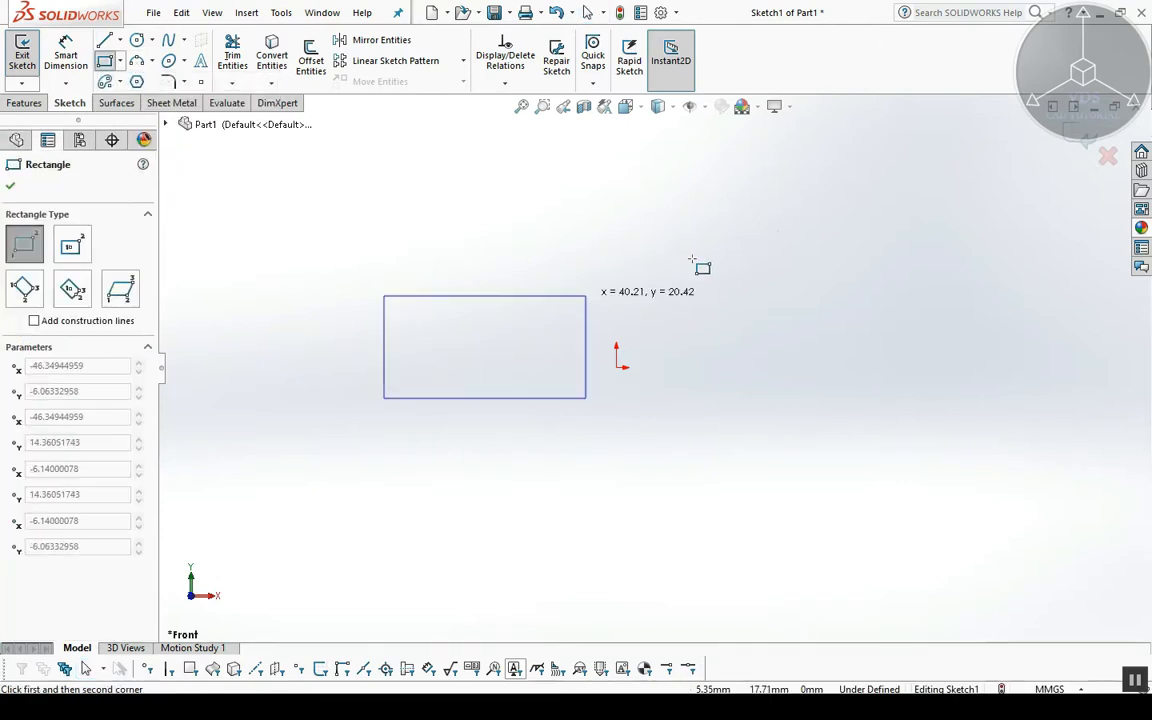
pyautogui.click(836, 192)
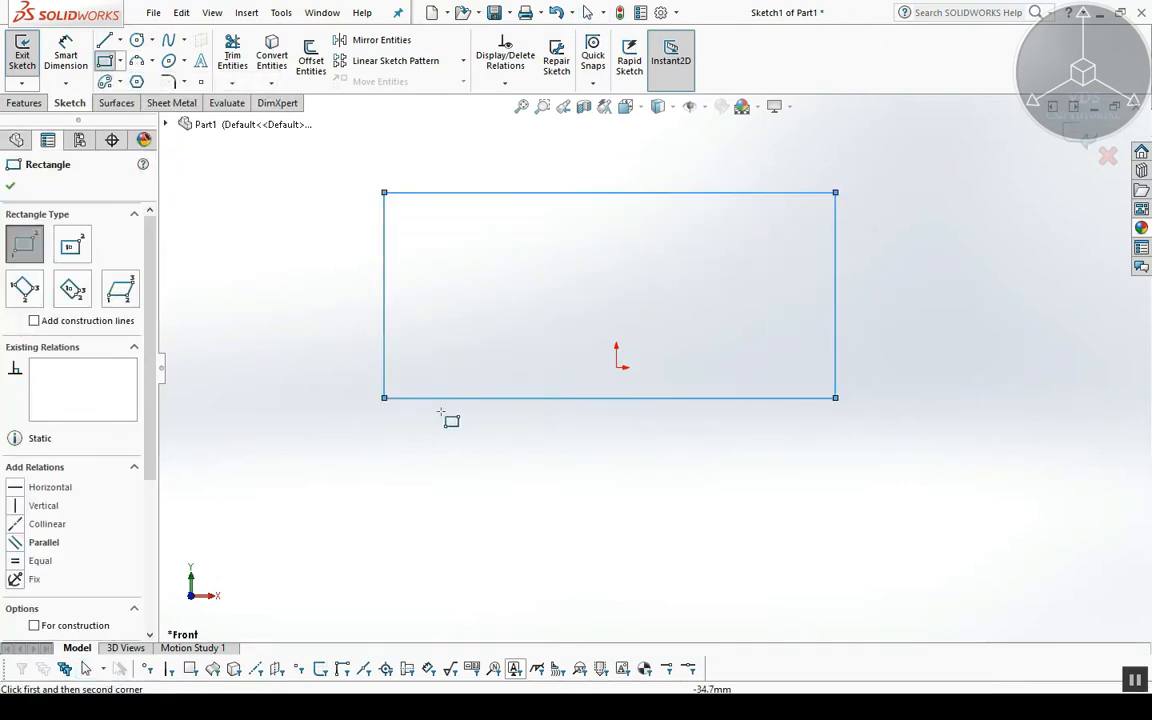
# Sketch a second corner rectangle about 64.5 mm wide, overlapping the lower-right part of the first one.
pyautogui.click(964, 433)
pyautogui.click(641, 267)
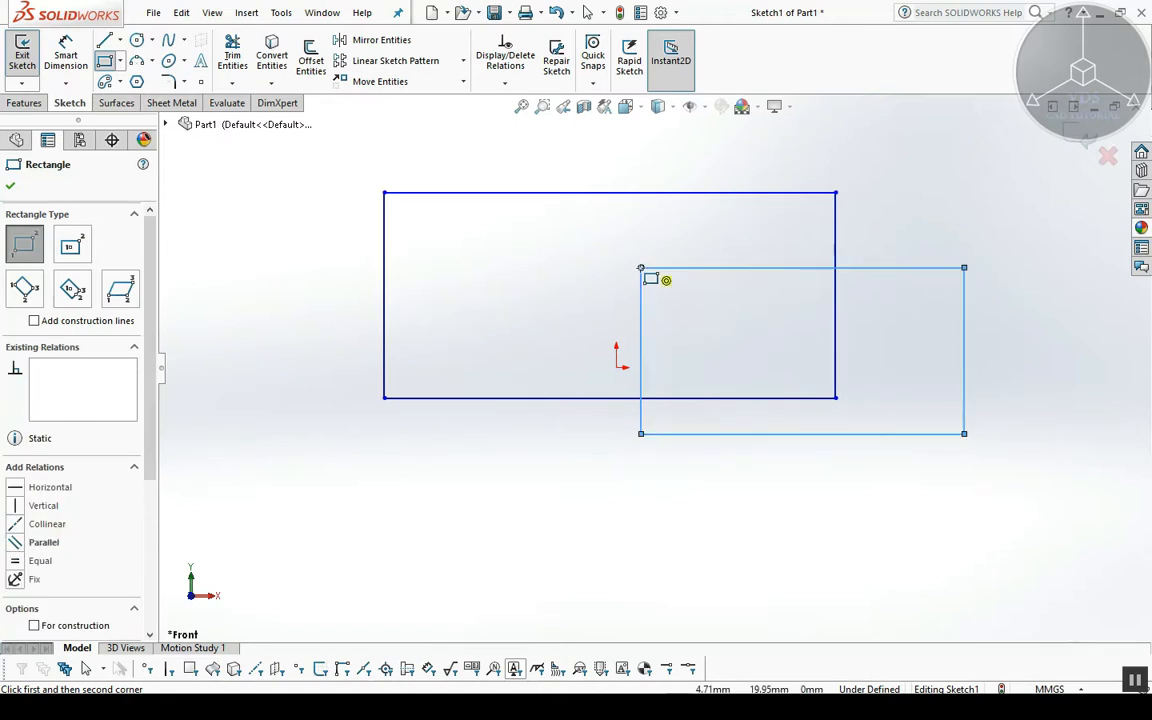
pyautogui.press('Escape')
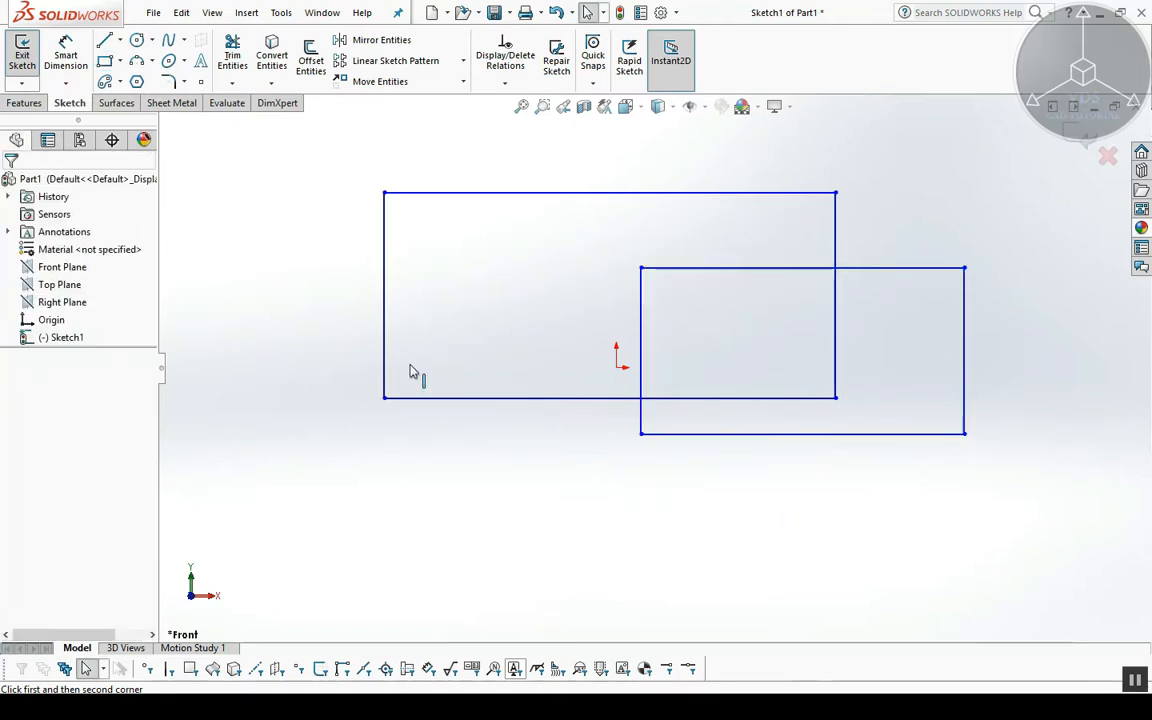
# Dimension the top edge of the second, smaller rectangle as 65 mm.
pyautogui.click(65, 52)
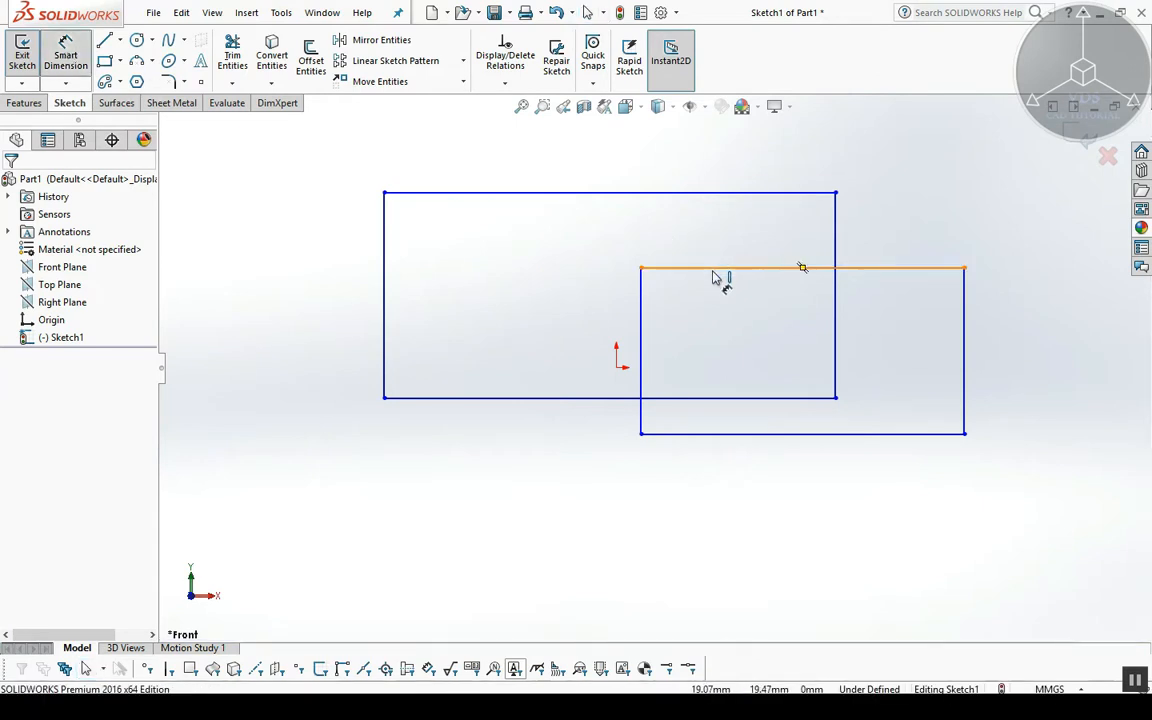
pyautogui.click(843, 255)
pyautogui.click(882, 243)
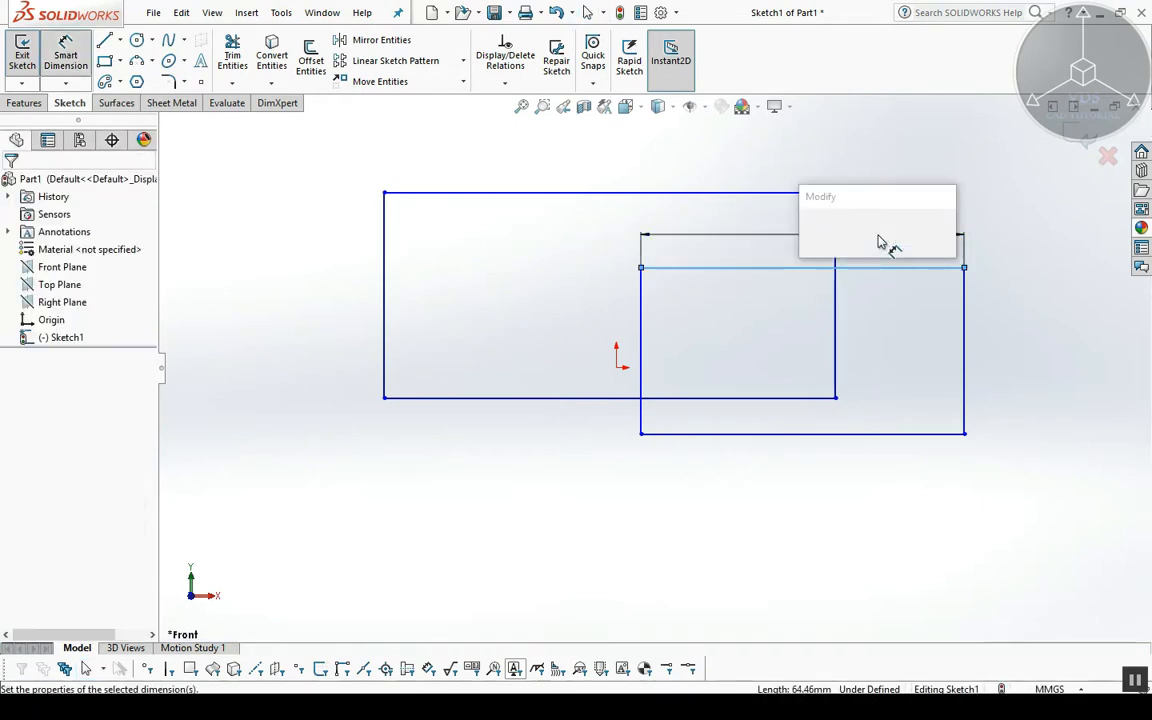
pyautogui.write('65')
pyautogui.press('Return')
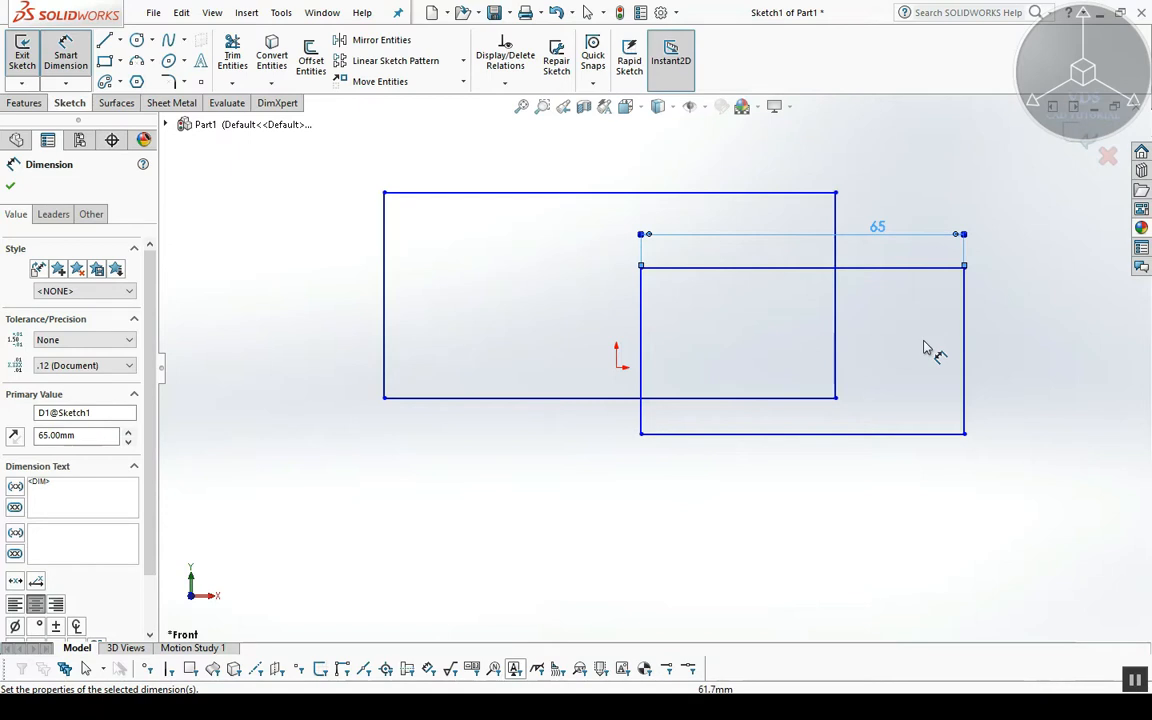
pyautogui.press('Escape')
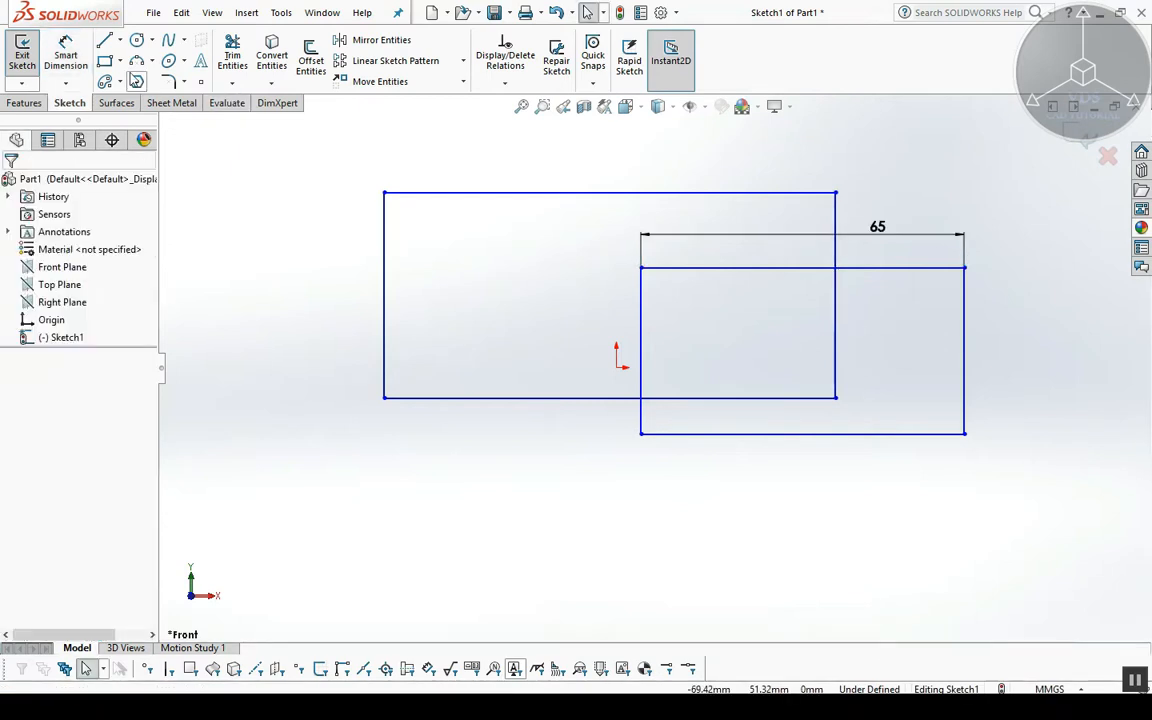
# Sketch a small upright center rectangle with diagonal construction lines below the large rectangle's left part.
pyautogui.click(120, 62)
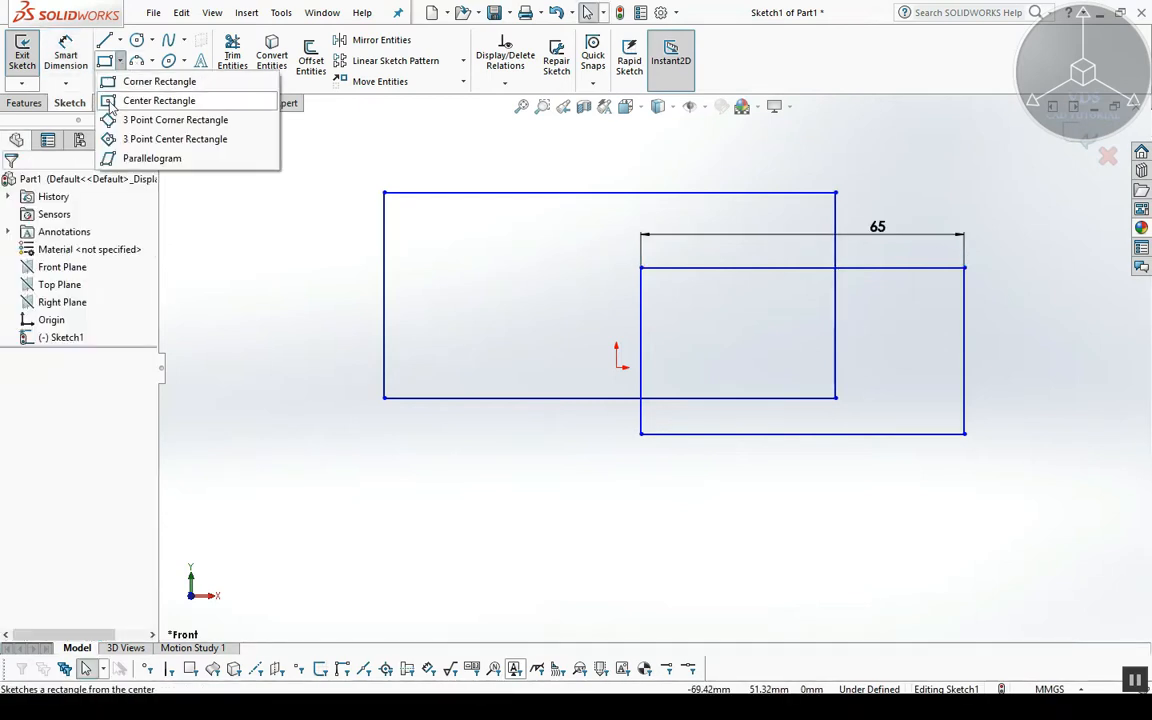
pyautogui.click(112, 103)
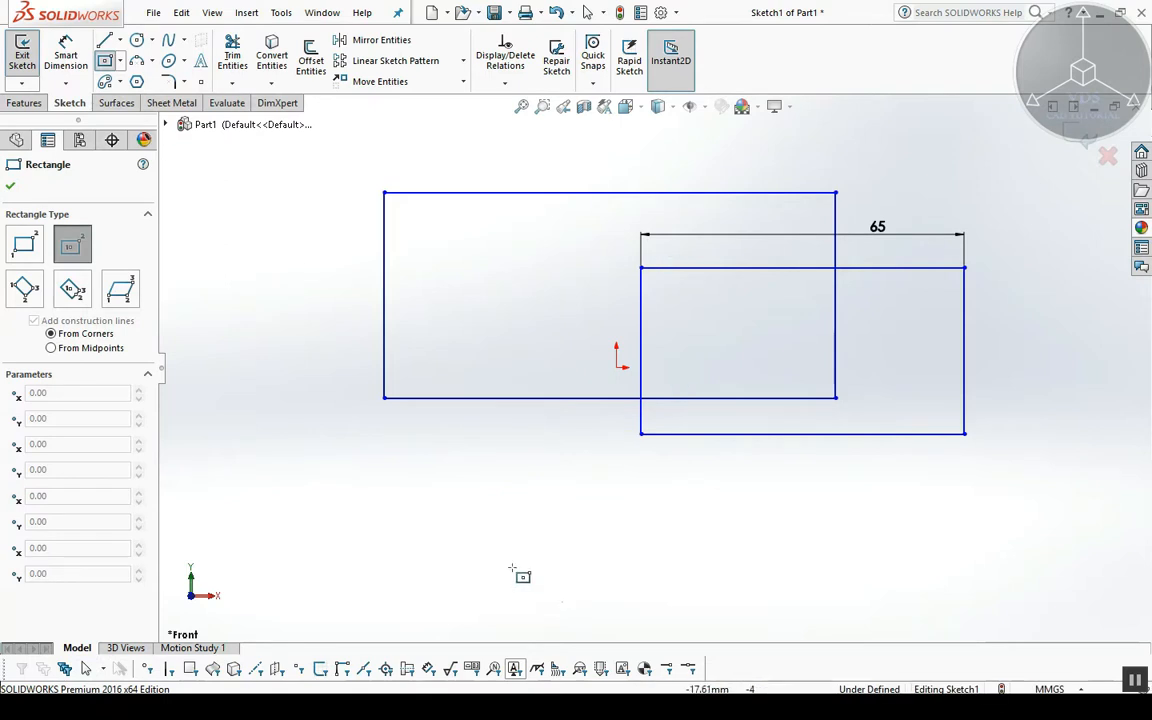
pyautogui.click(468, 547)
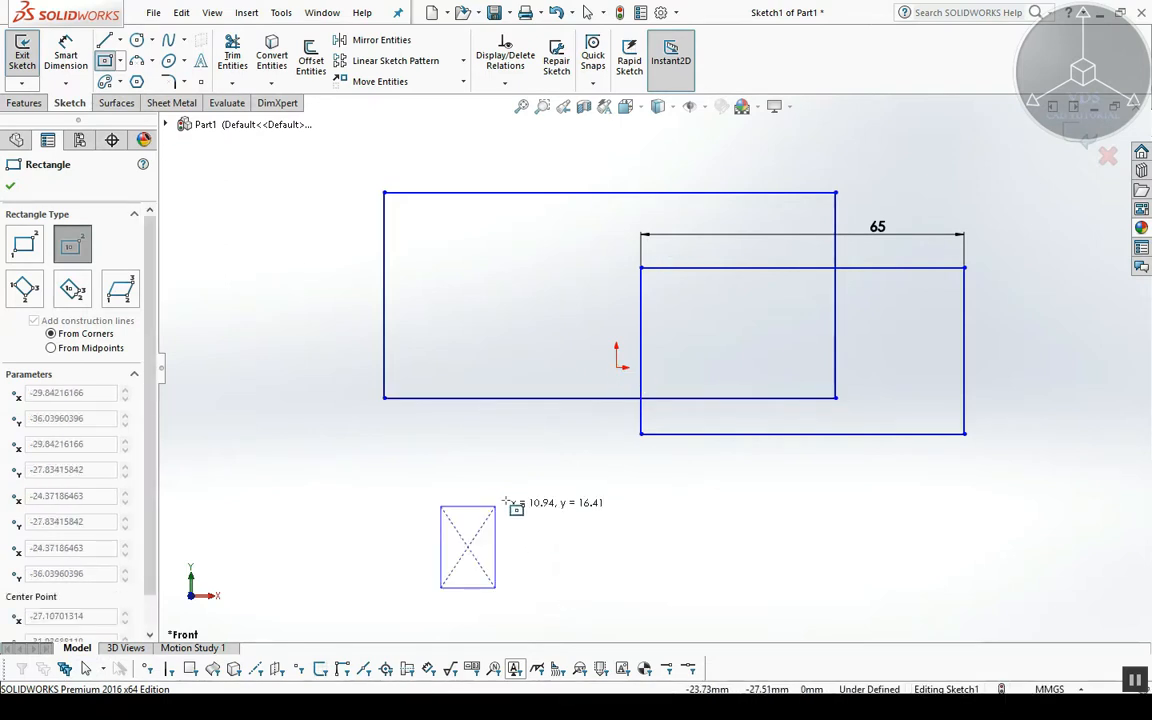
pyautogui.click(526, 479)
pyautogui.press('Escape')
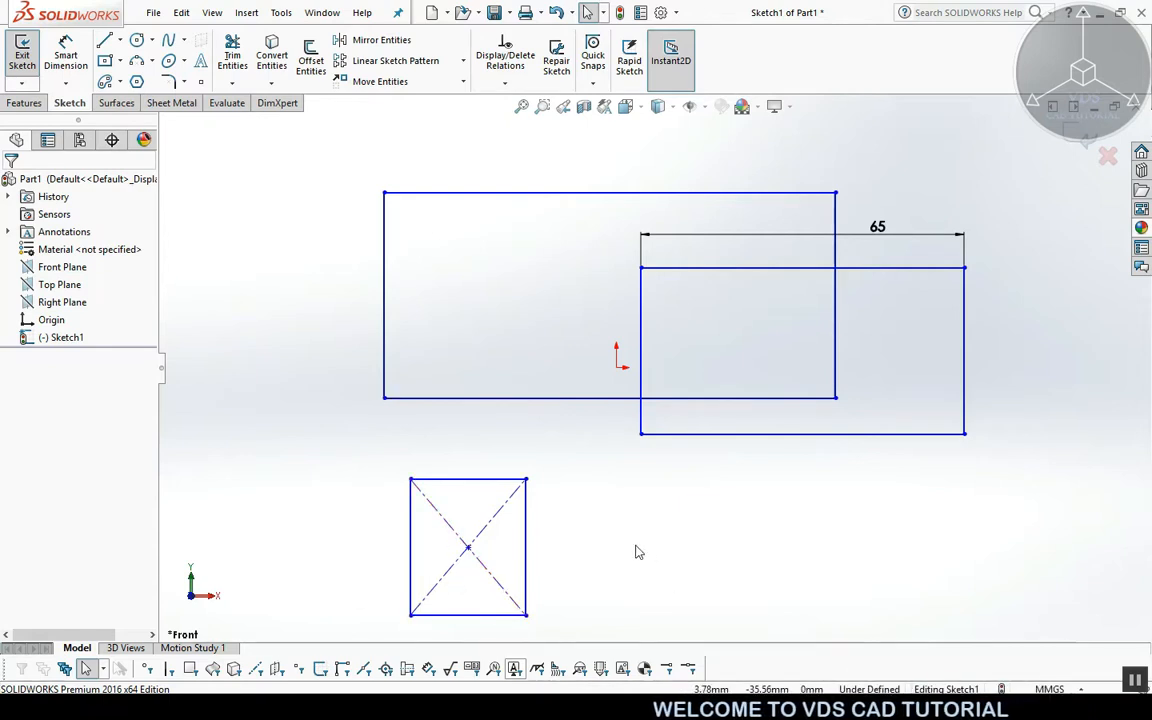
# Sketch a tilted 3 Point Corner Rectangle overlapping both corner rectangles from below, its first edge rising at about 38°.
pyautogui.click(120, 61)
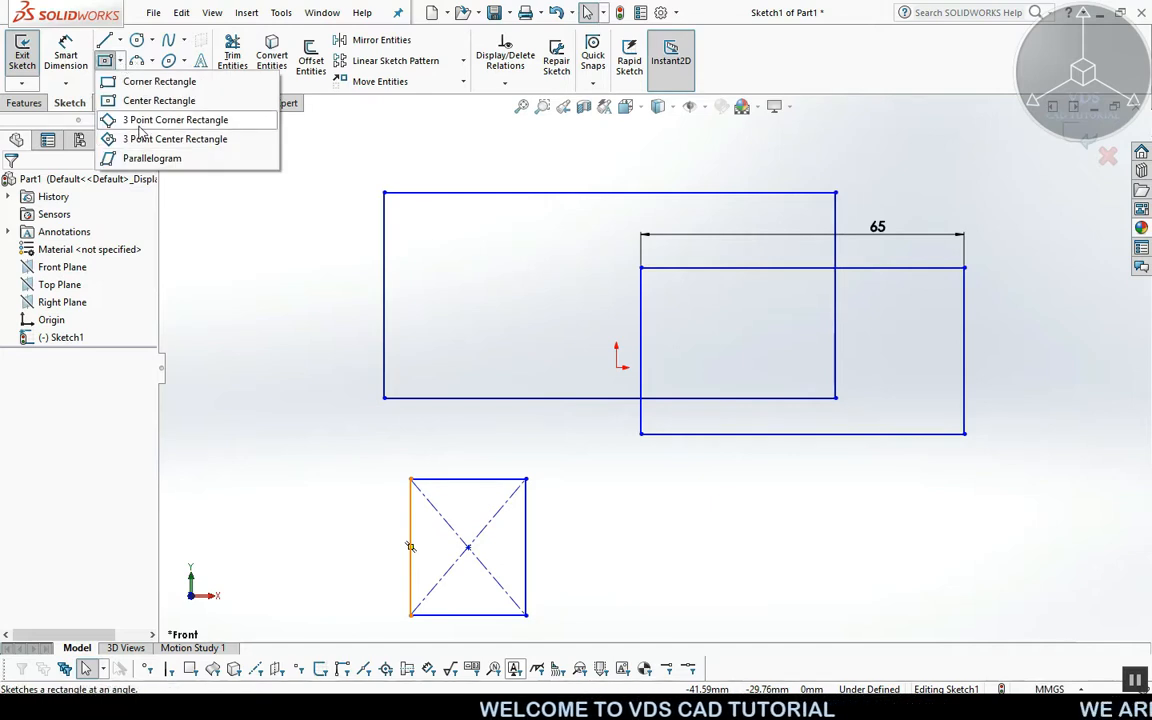
pyautogui.click(141, 124)
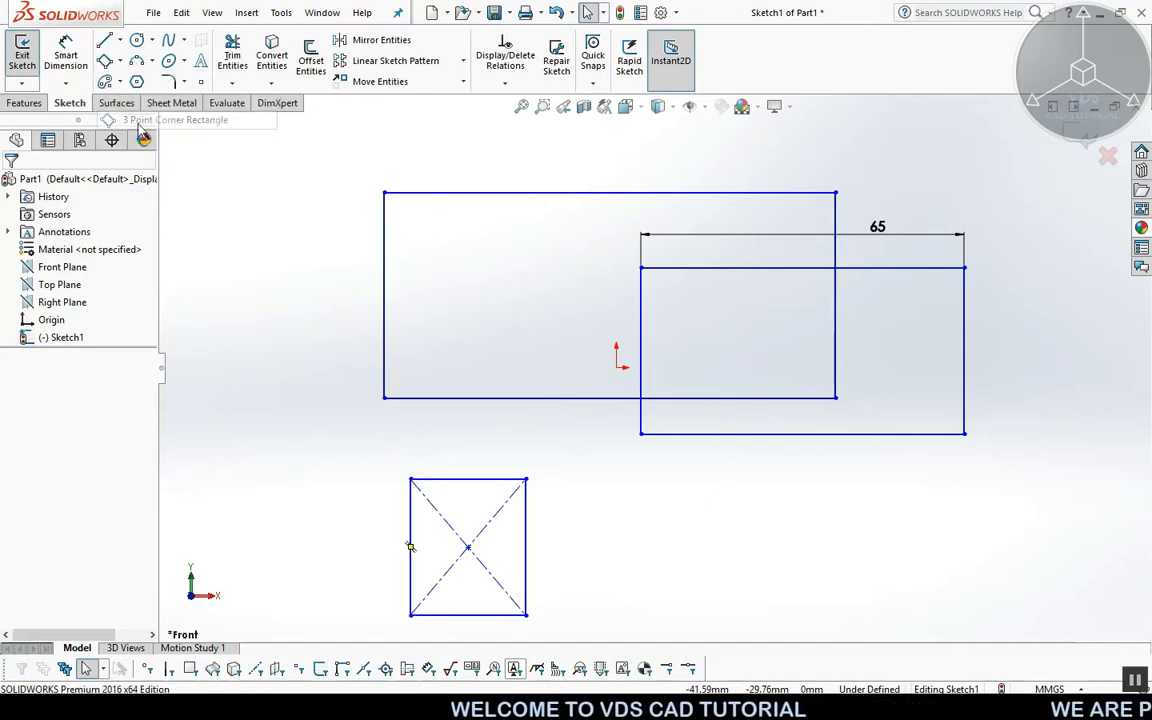
pyautogui.click(699, 601)
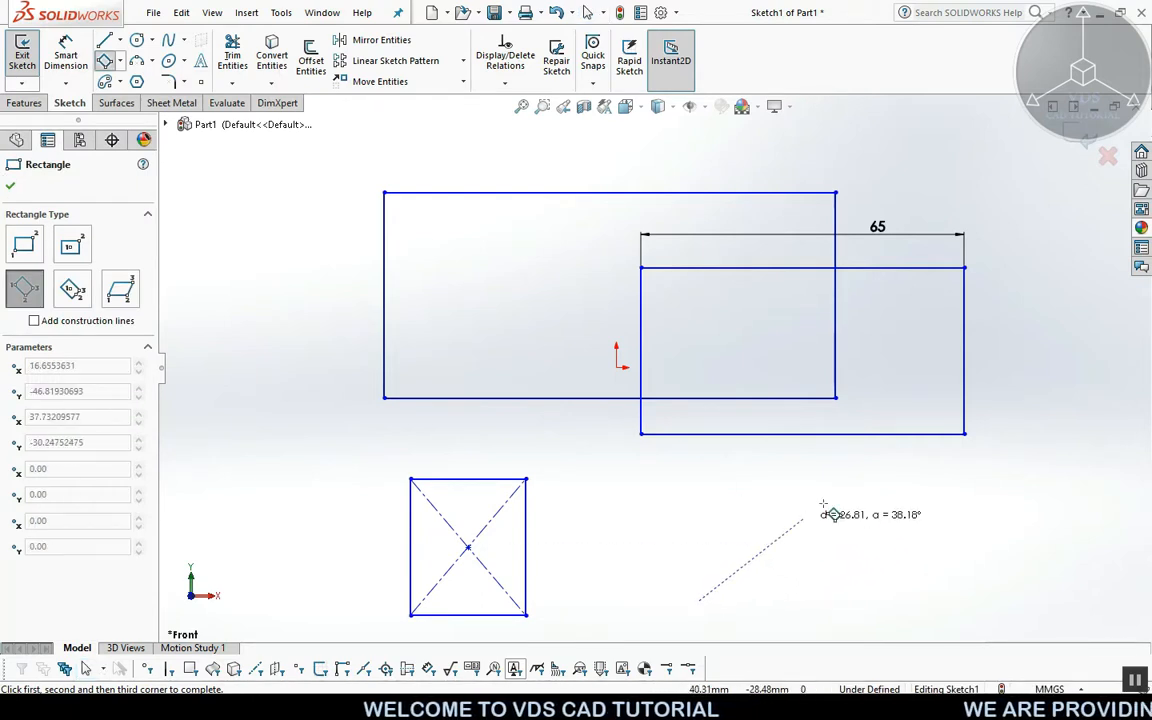
pyautogui.click(857, 474)
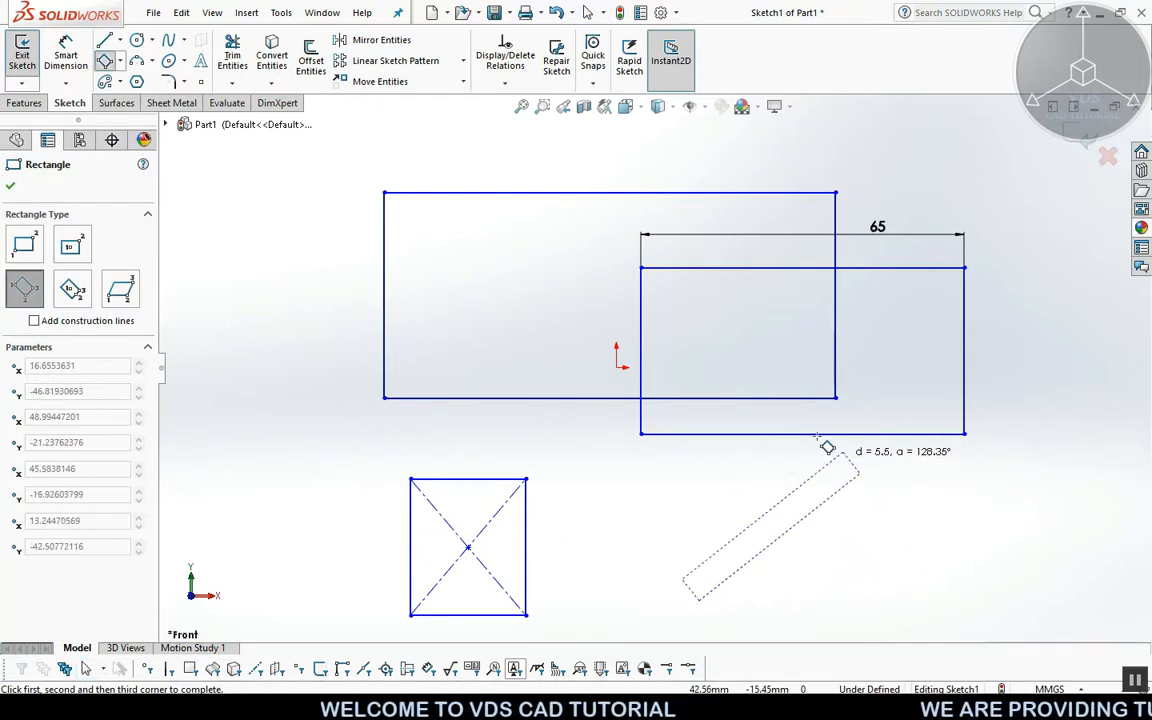
pyautogui.click(760, 349)
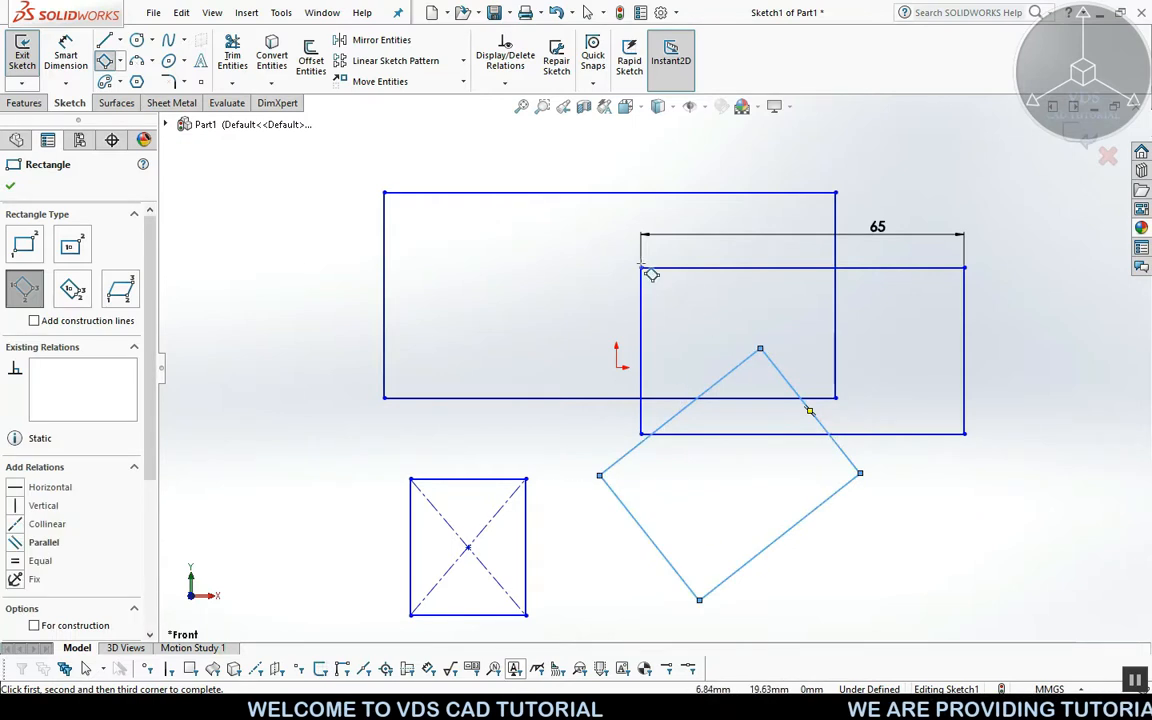
# Examine all the sketched rectangles at different zoom levels and at an angle, and return to the Front view.
pyautogui.scroll(-2, 625, 470)
pyautogui.scroll(-3, 625, 467)
pyautogui.scroll(2, 625, 467)
pyautogui.scroll(6, 625, 467)
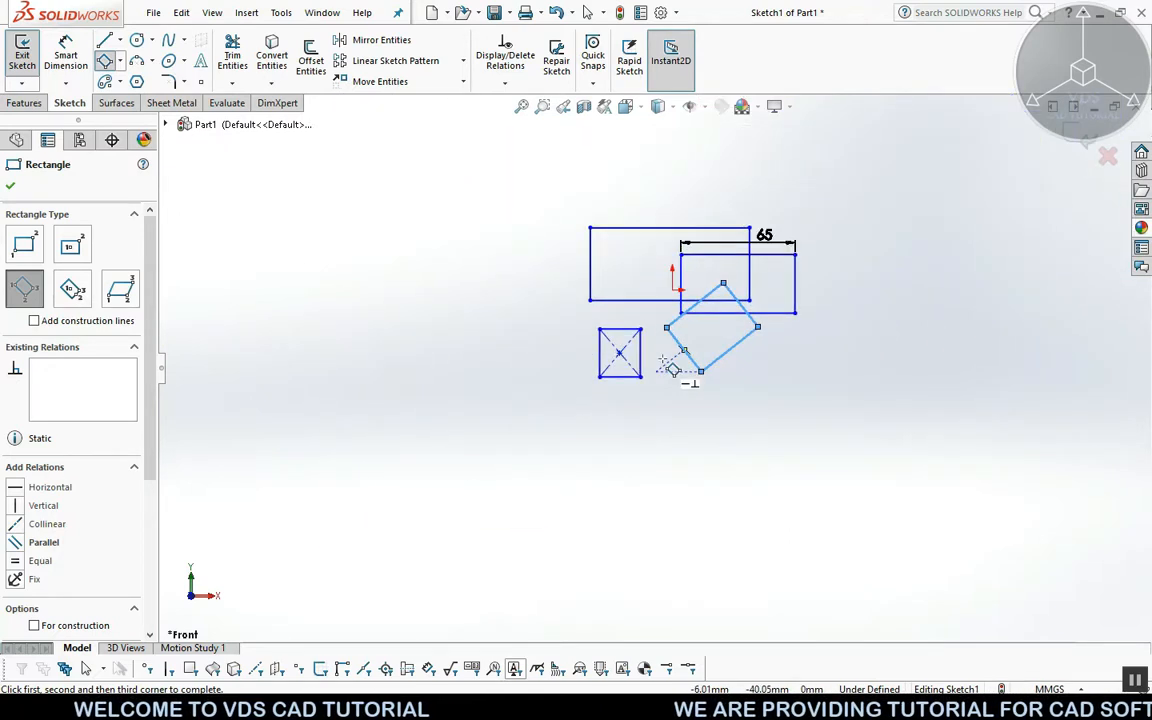
pyautogui.scroll(-1, 672, 369)
pyautogui.moveTo(760, 288); pyautogui.dragTo(716, 318, button='middle')
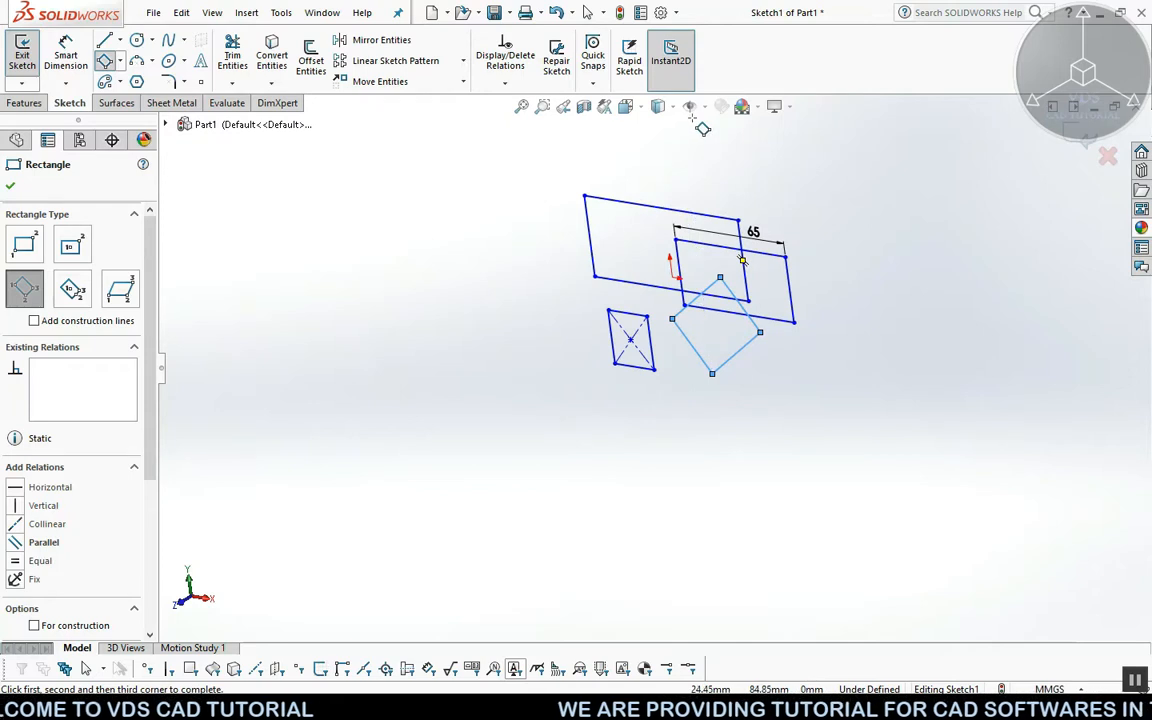
pyautogui.click(626, 107)
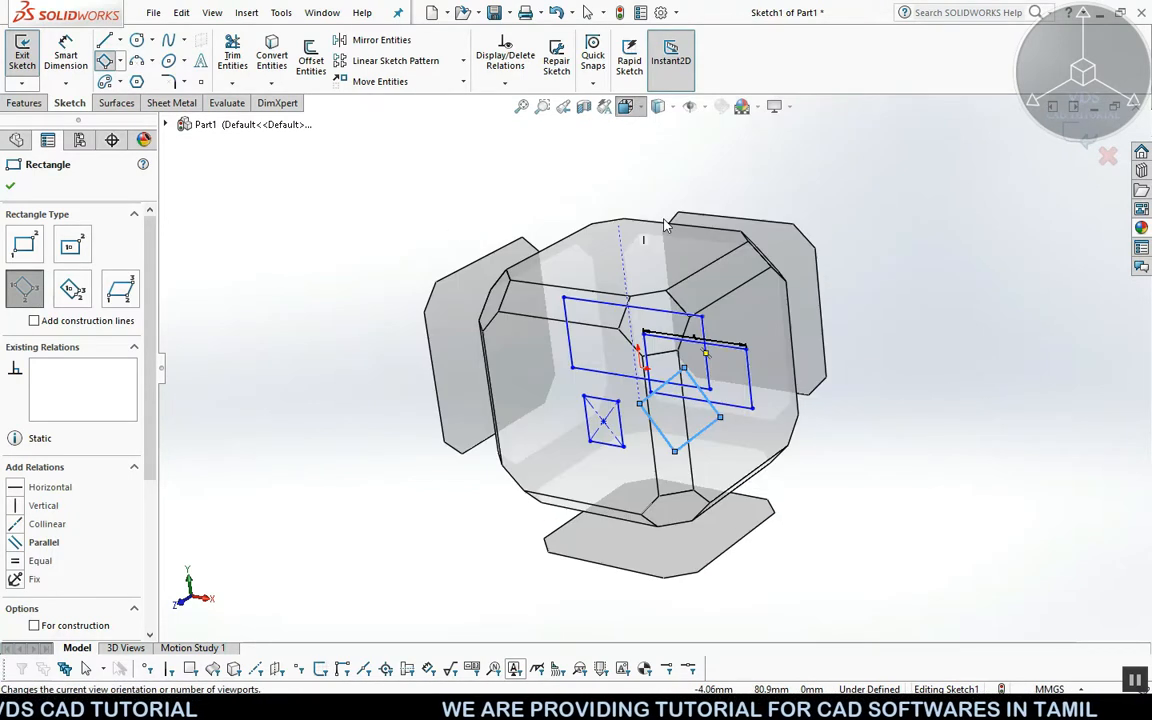
pyautogui.click(716, 198)
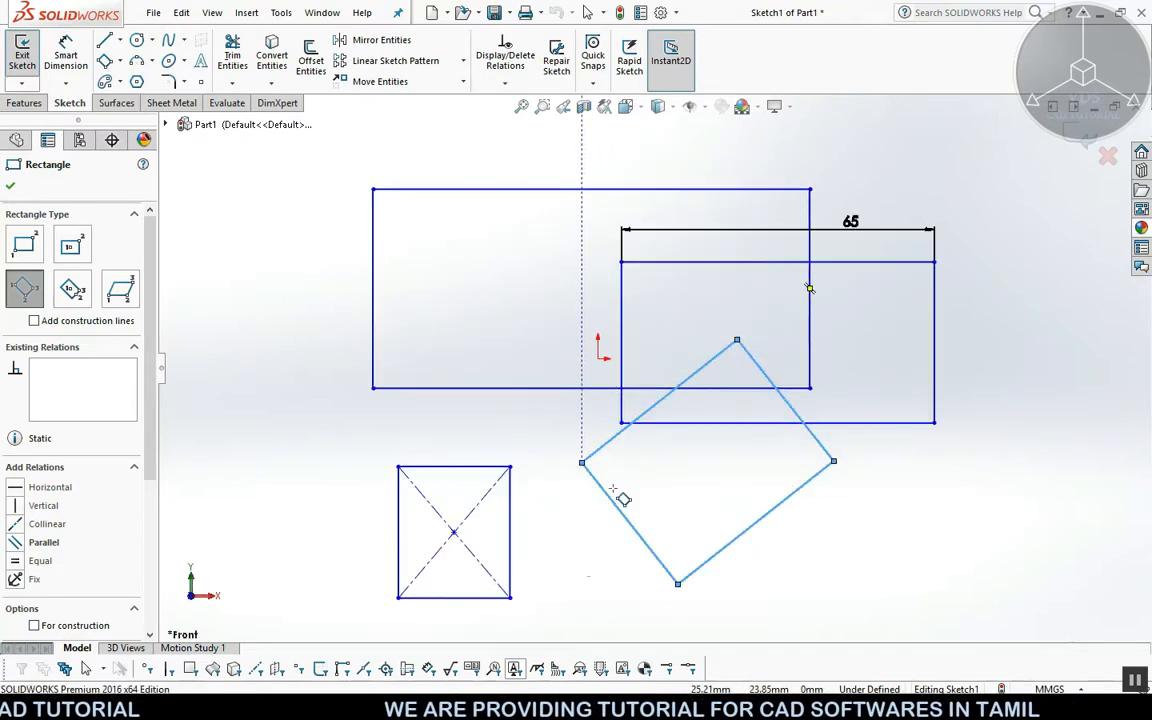
# Sketch an upright 3 Point Center Rectangle of about 32 x 32 mm below and beyond the 65 mm rectangle's lower-right corner.
pyautogui.click(119, 62)
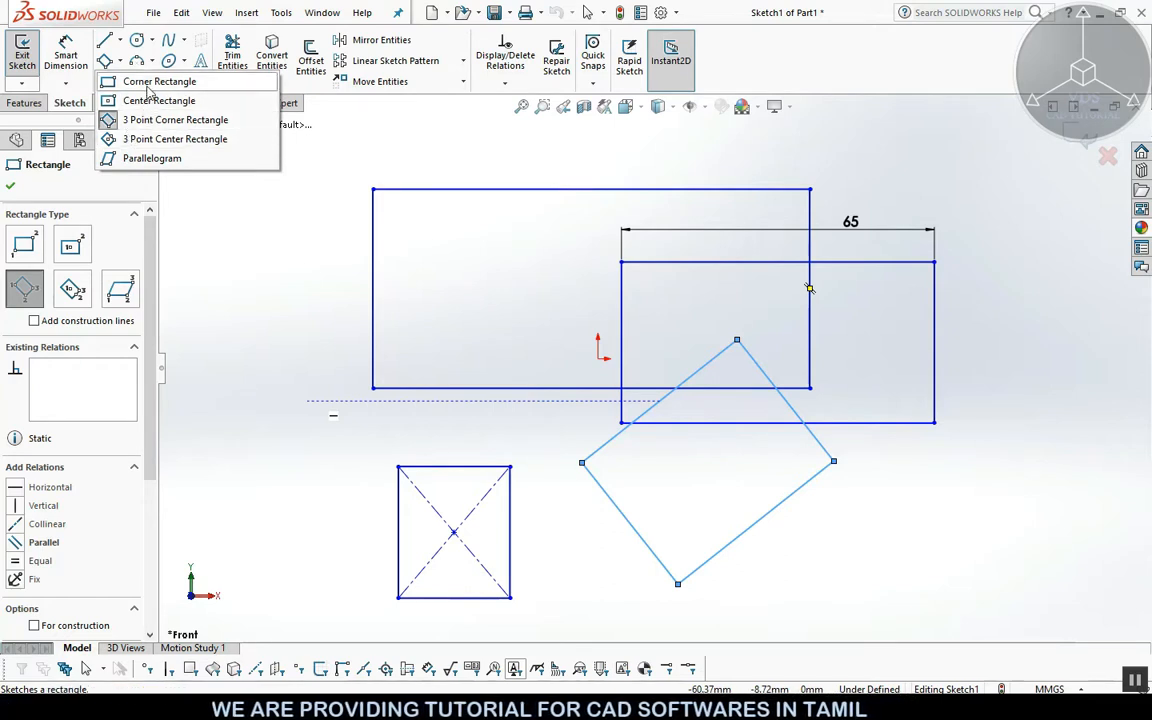
pyautogui.click(150, 140)
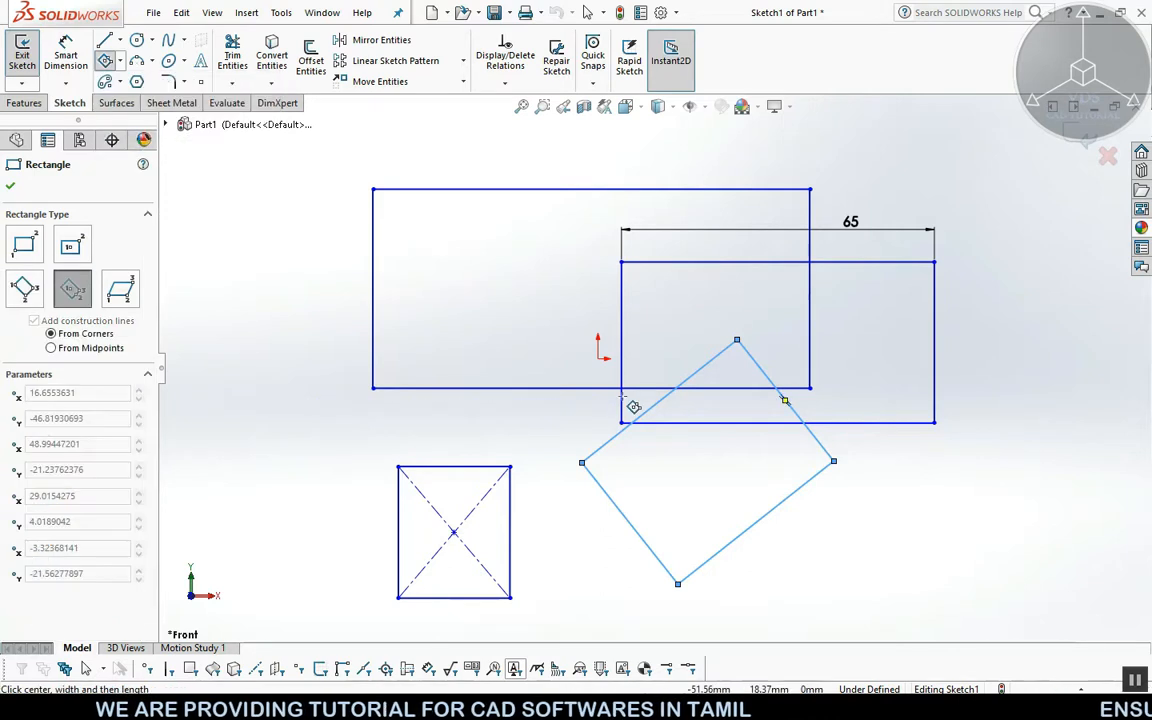
pyautogui.click(945, 578)
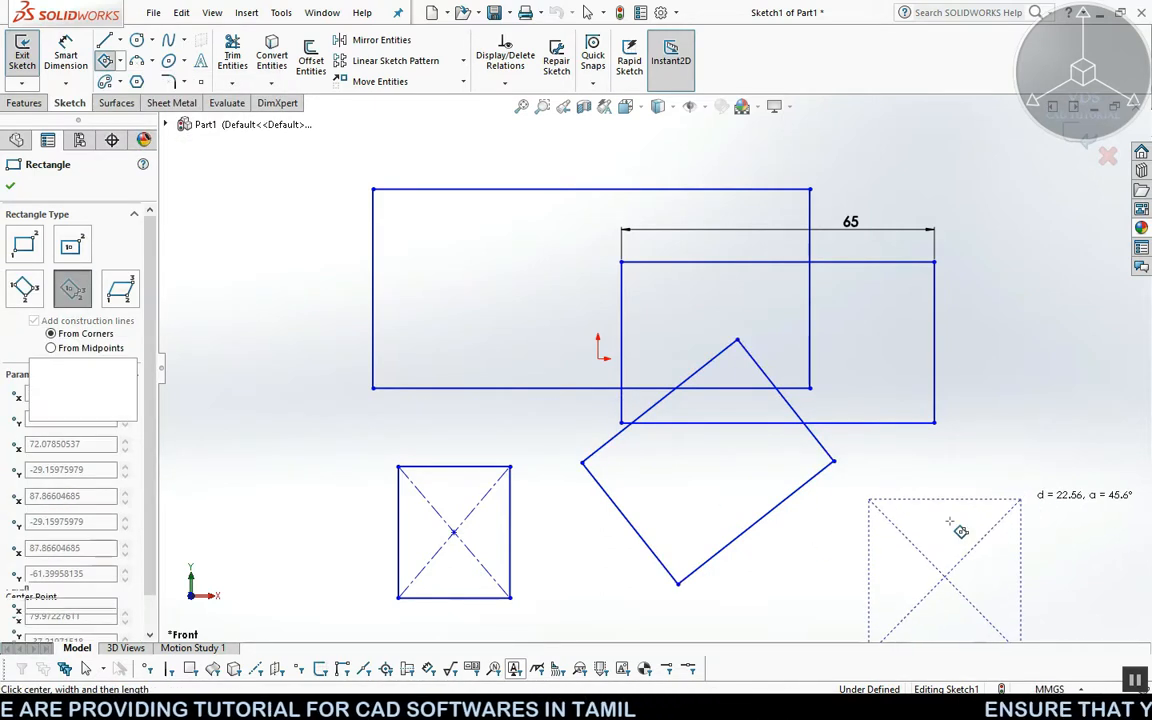
pyautogui.click(1018, 497)
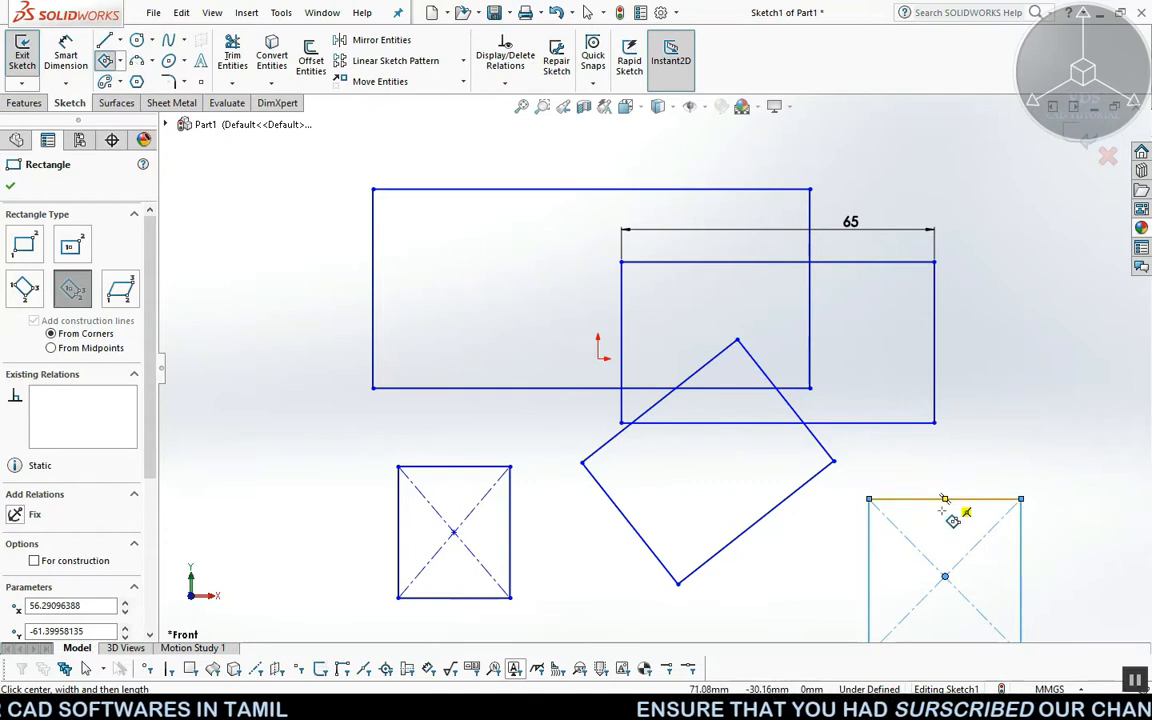
# Sketch a tilted 3 Point Center Rectangle at the upper-right corner of the upright one, with a half-width of about 22 mm at about 38°.
pyautogui.scroll(-1, 924, 505)
pyautogui.scroll(2, 905, 501)
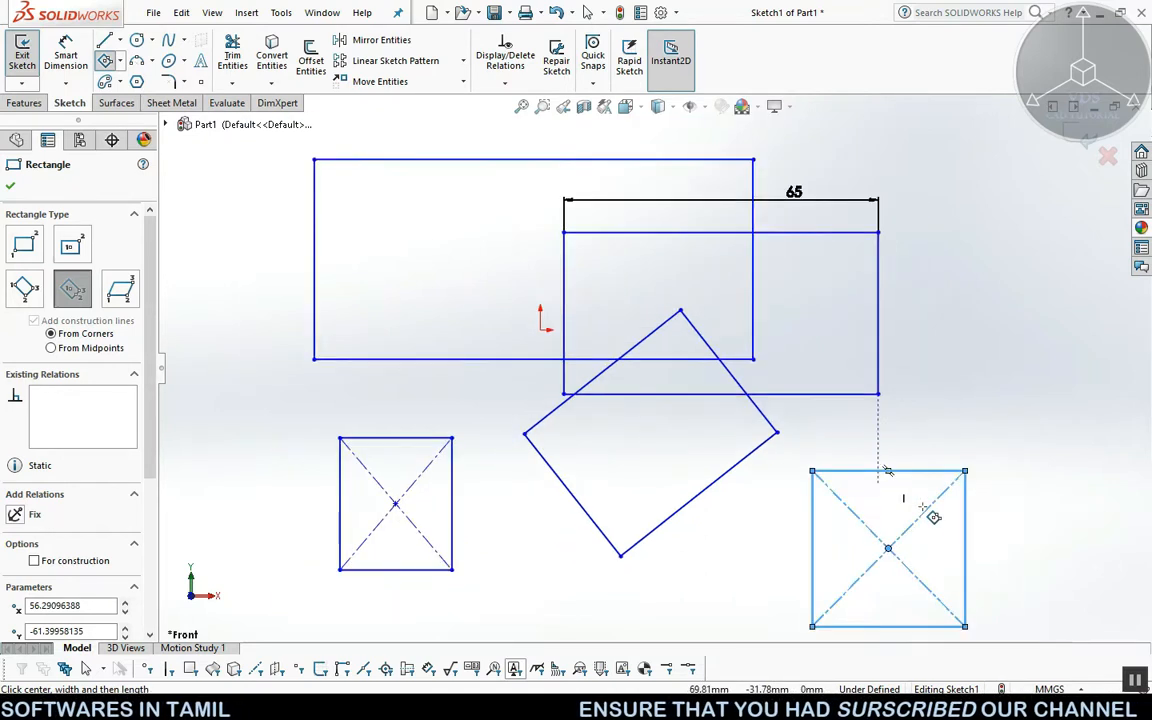
pyautogui.scroll(-2, 916, 506)
pyautogui.scroll(2, 920, 500)
pyautogui.click(934, 390)
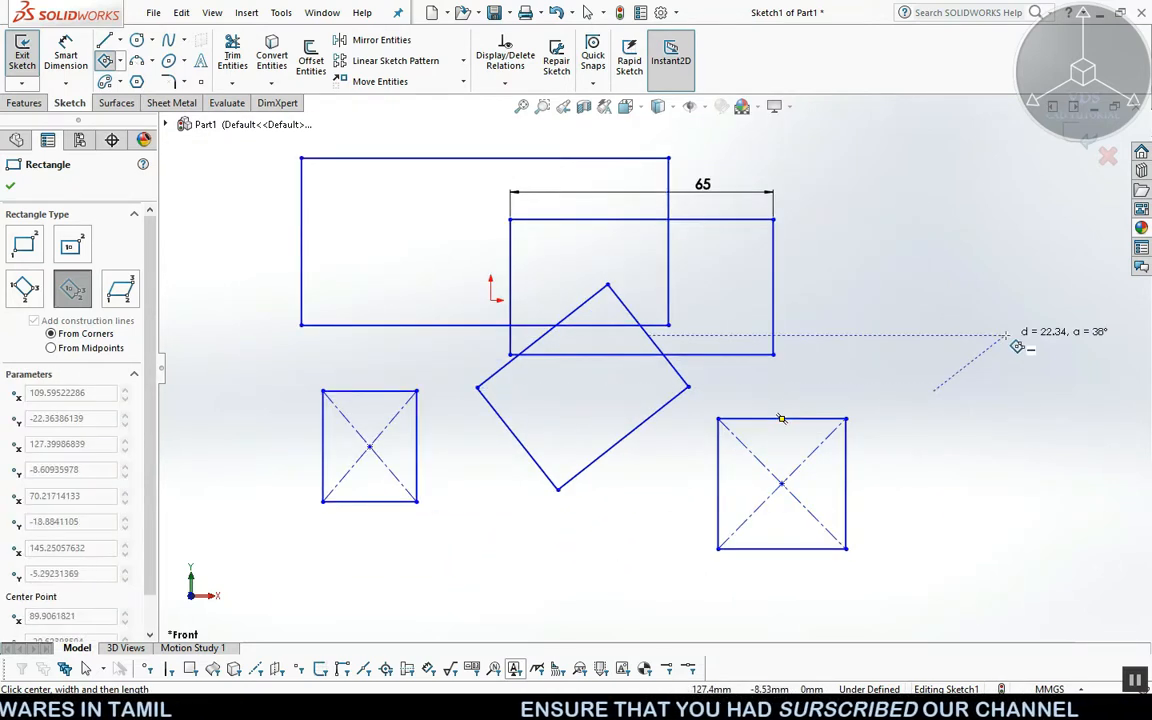
pyautogui.click(1005, 335)
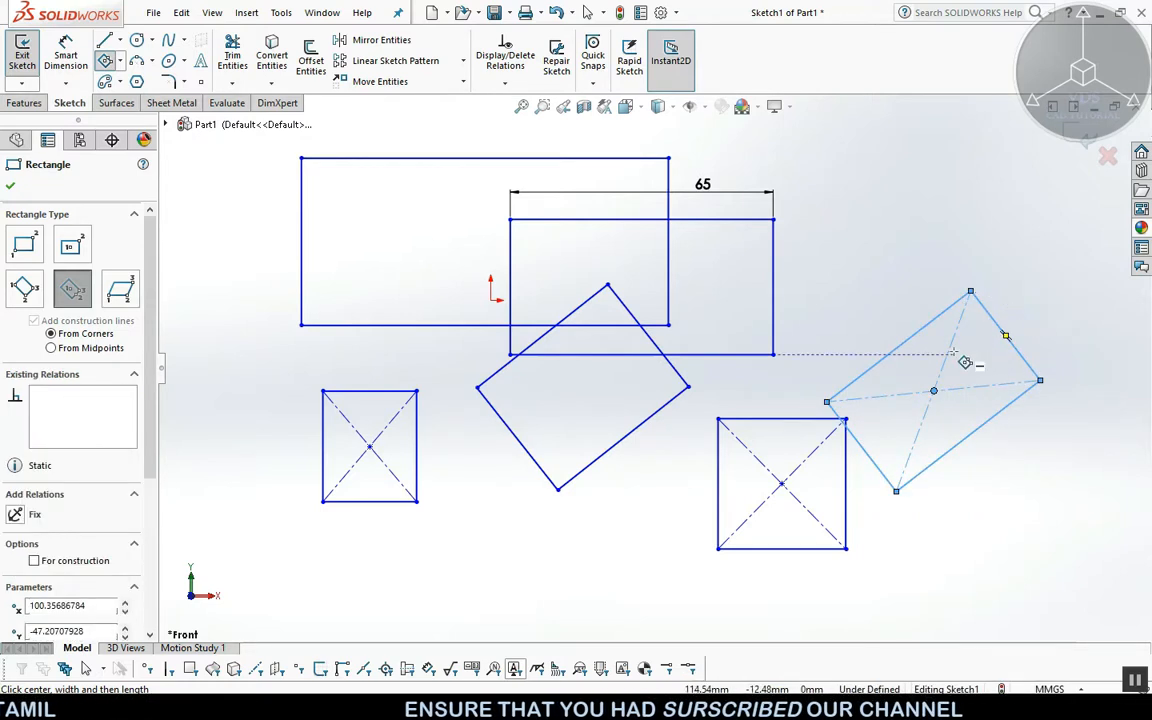
# Sketch a Parallelogram below the small center rectangle, its first edge about 46 mm long and rising at about 30°.
pyautogui.click(121, 62)
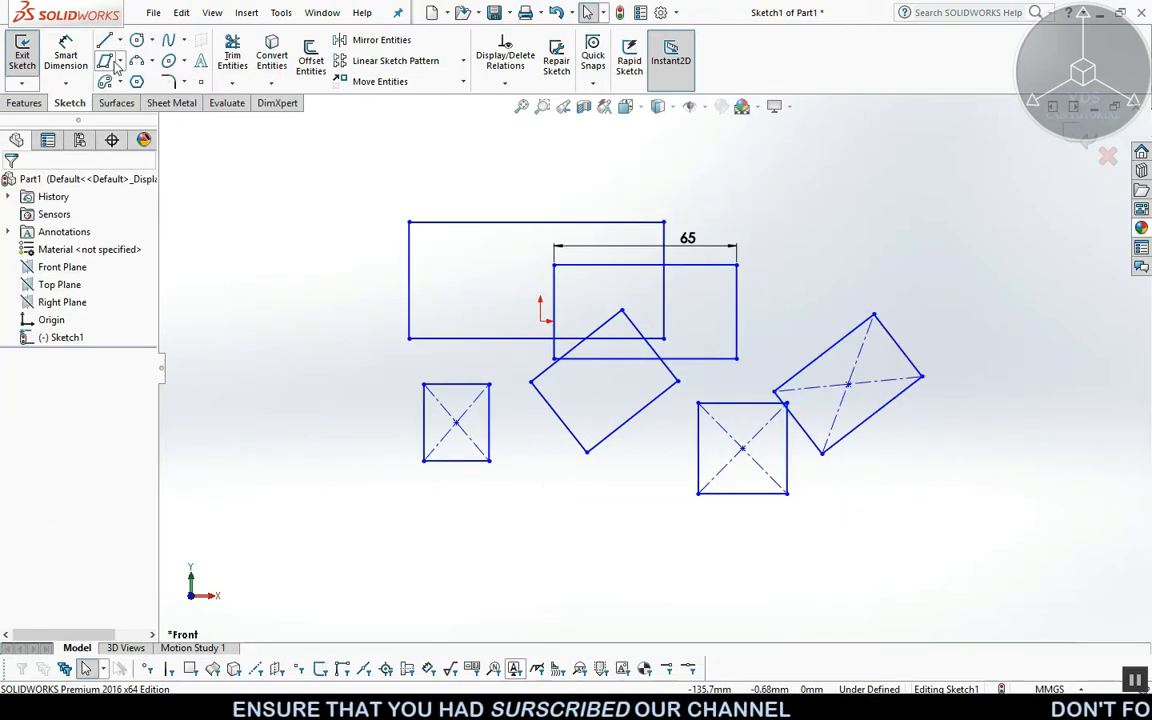
pyautogui.click(106, 61)
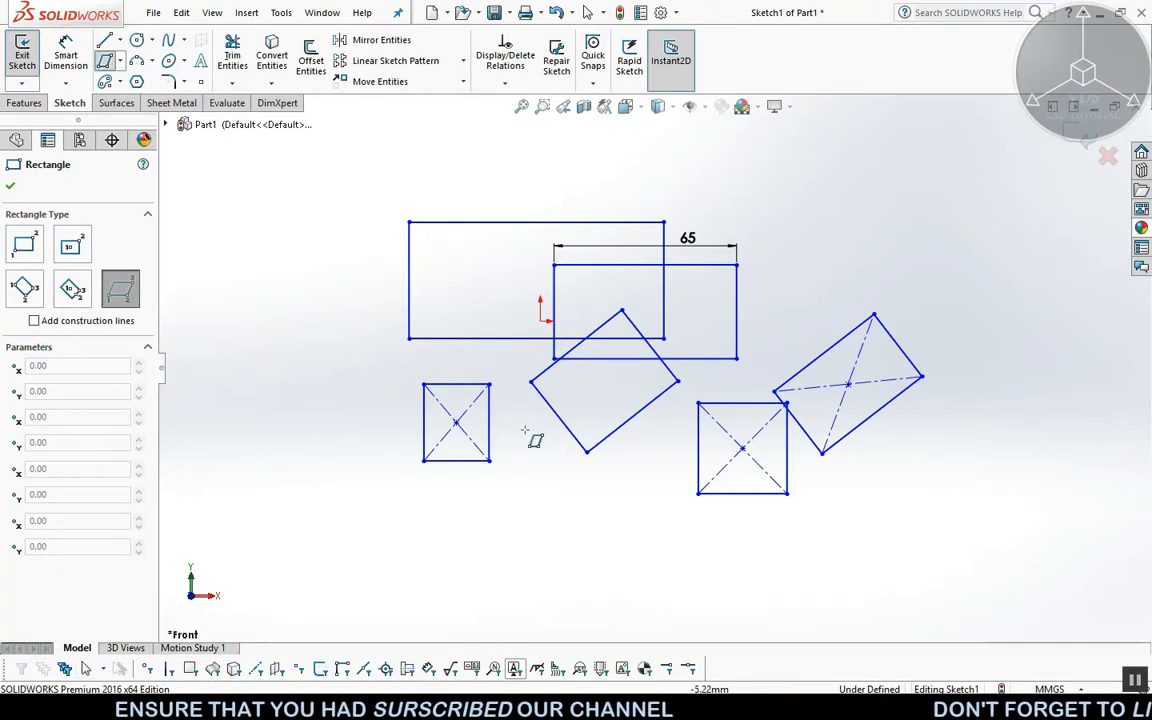
pyautogui.click(378, 590)
pyautogui.click(485, 529)
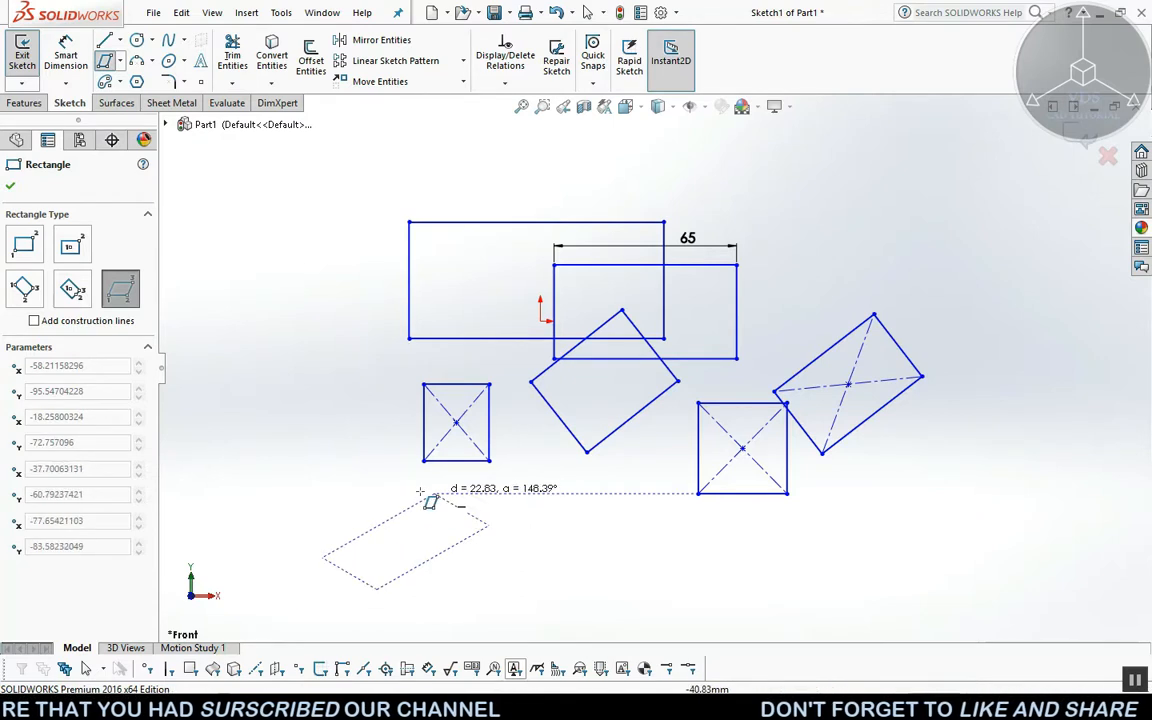
pyautogui.click(356, 509)
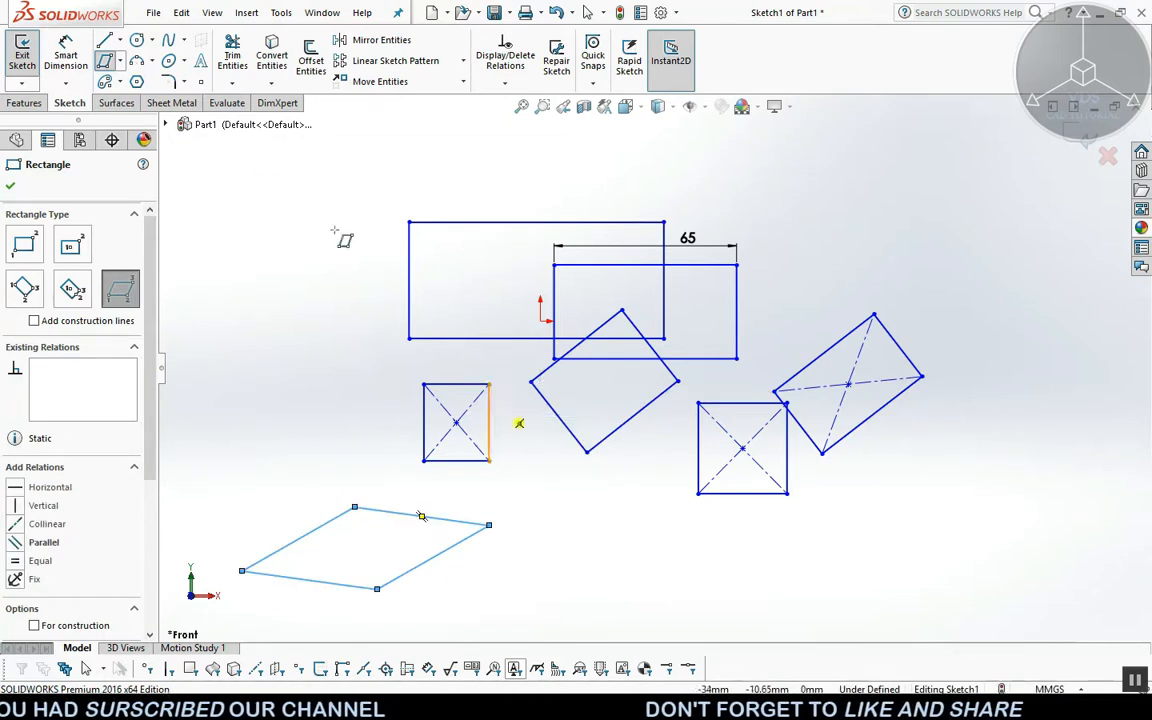
pyautogui.click(112, 61)
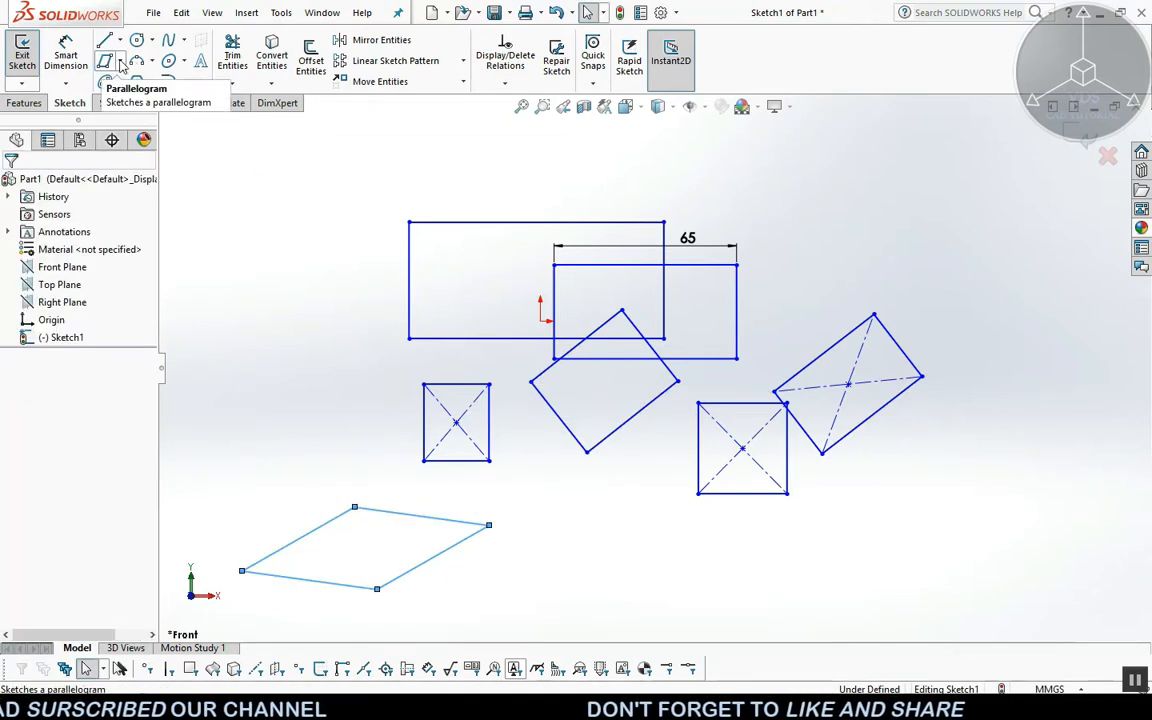
# Sketch a narrow tilted 3 Point Corner Rectangle below the upright 3 Point Center Rectangle, its first edge about 46 mm long at about 34°.
pyautogui.click(118, 62)
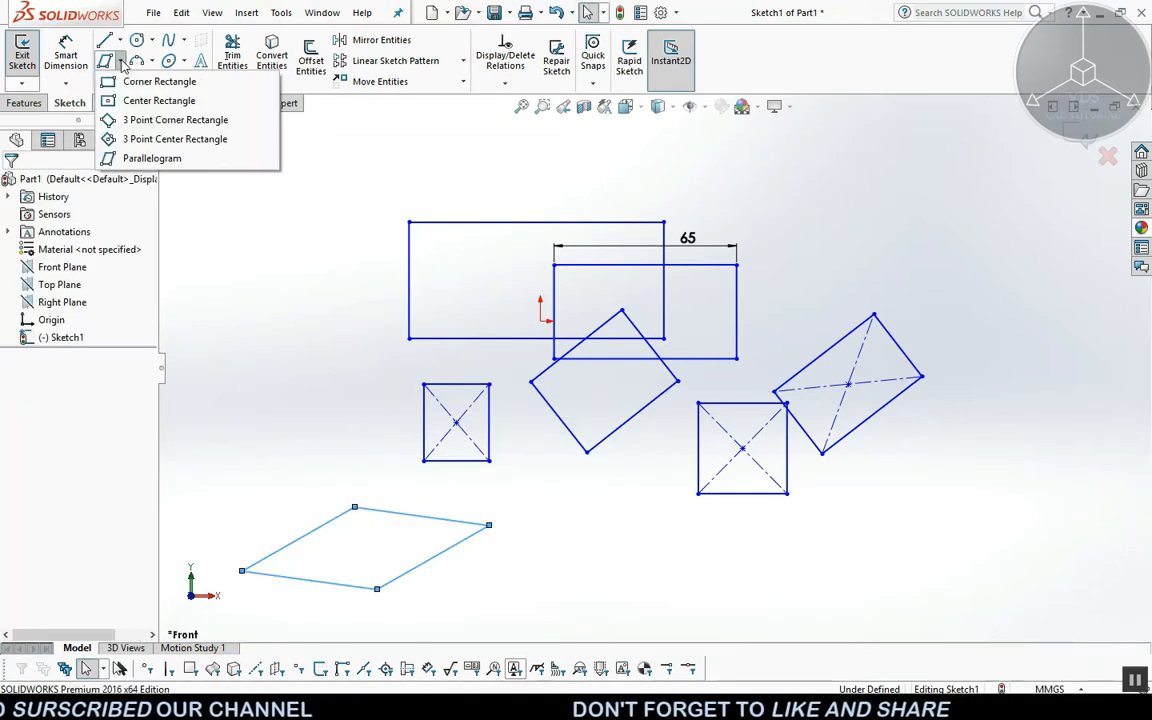
pyautogui.click(131, 120)
pyautogui.click(741, 606)
pyautogui.click(822, 546)
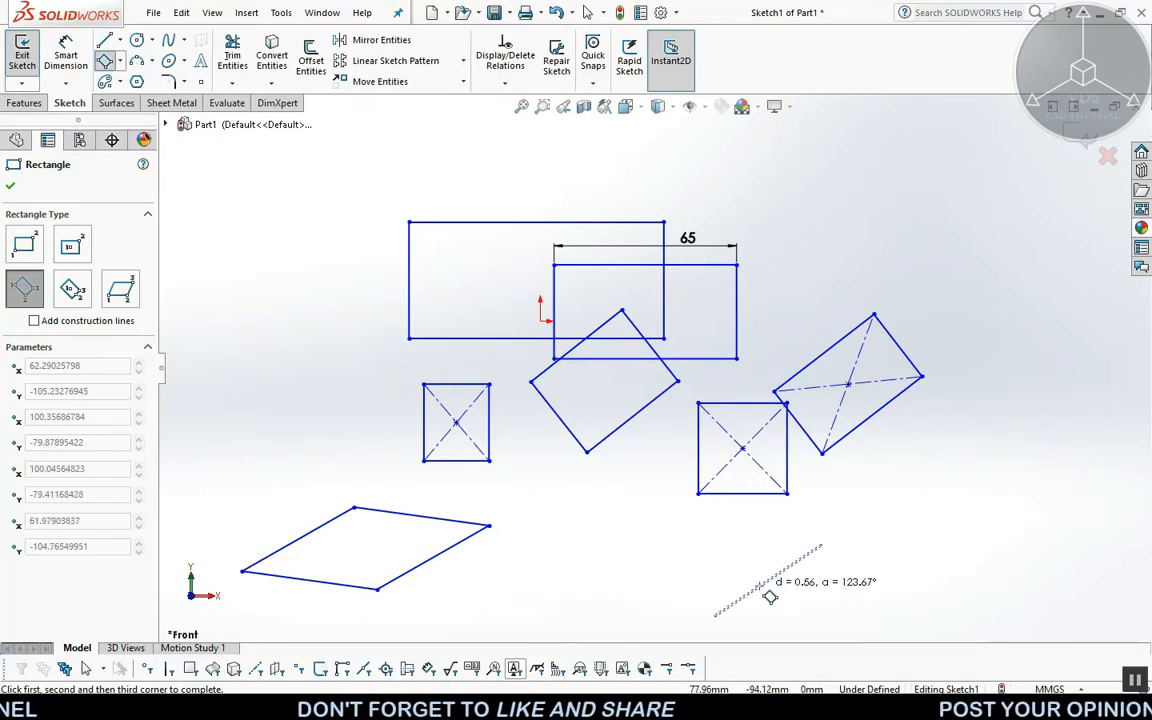
pyautogui.click(765, 545)
pyautogui.press('Escape')
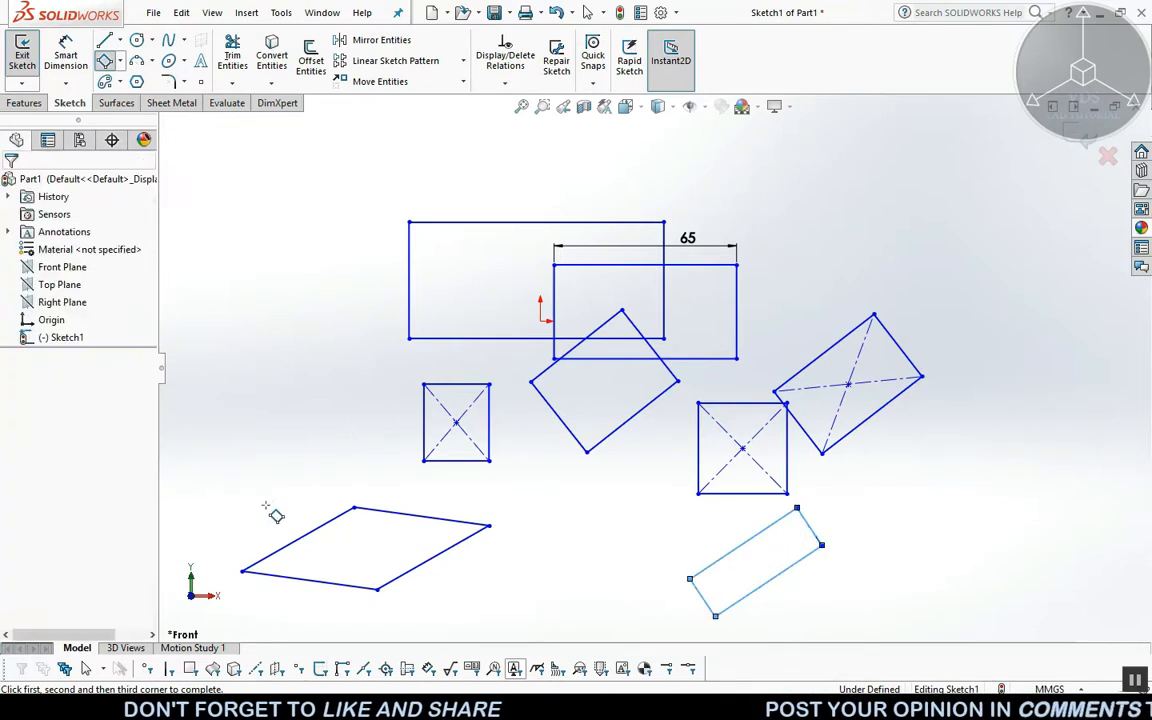
# Sketch a second, slimmer Parallelogram beside the first one, its first edge about 35 mm long and rising at about 34°.
pyautogui.click(120, 61)
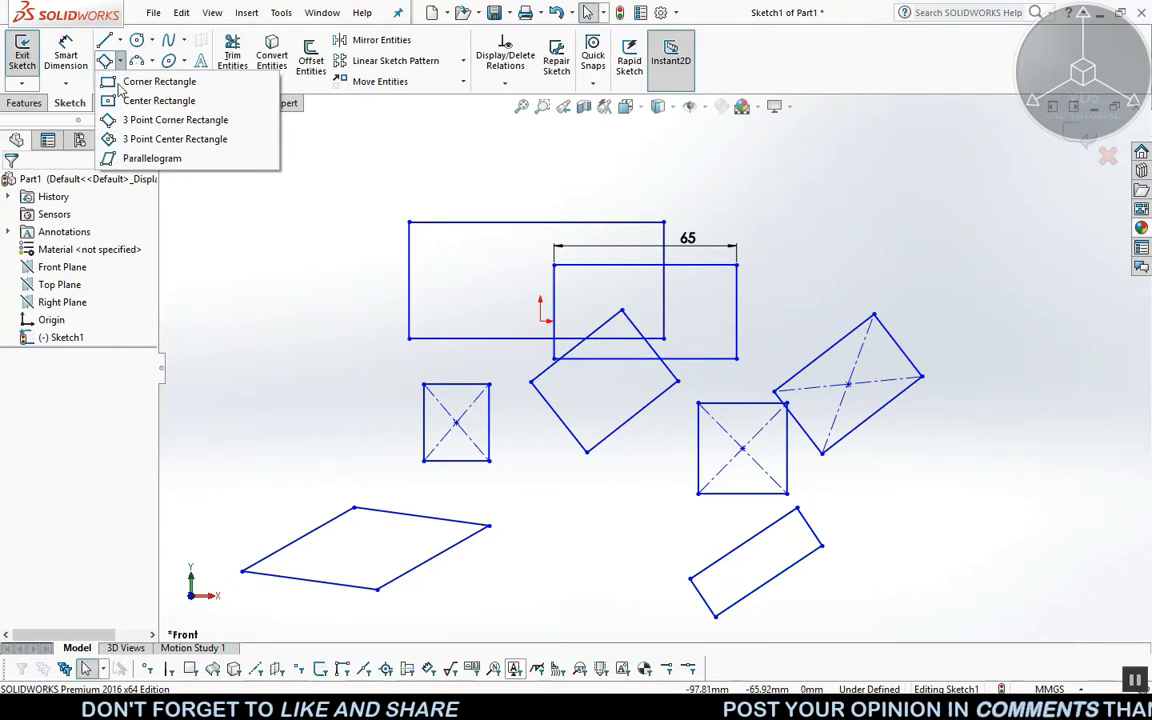
pyautogui.click(138, 154)
pyautogui.click(489, 594)
pyautogui.click(570, 539)
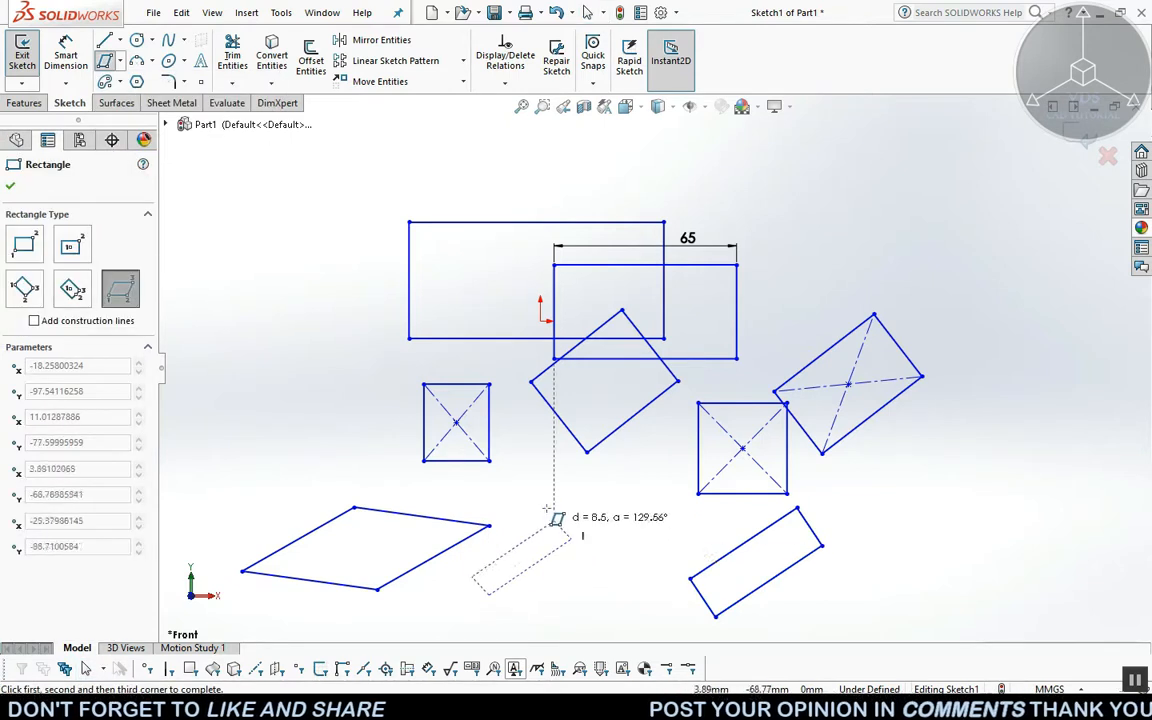
pyautogui.click(506, 546)
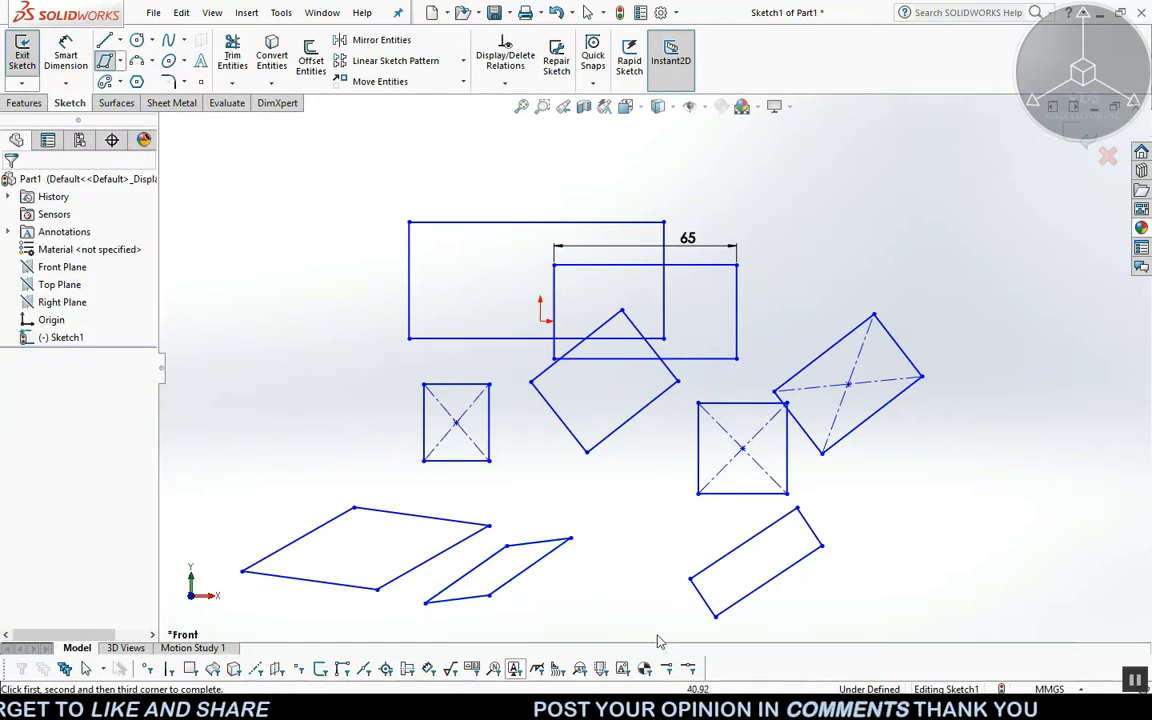